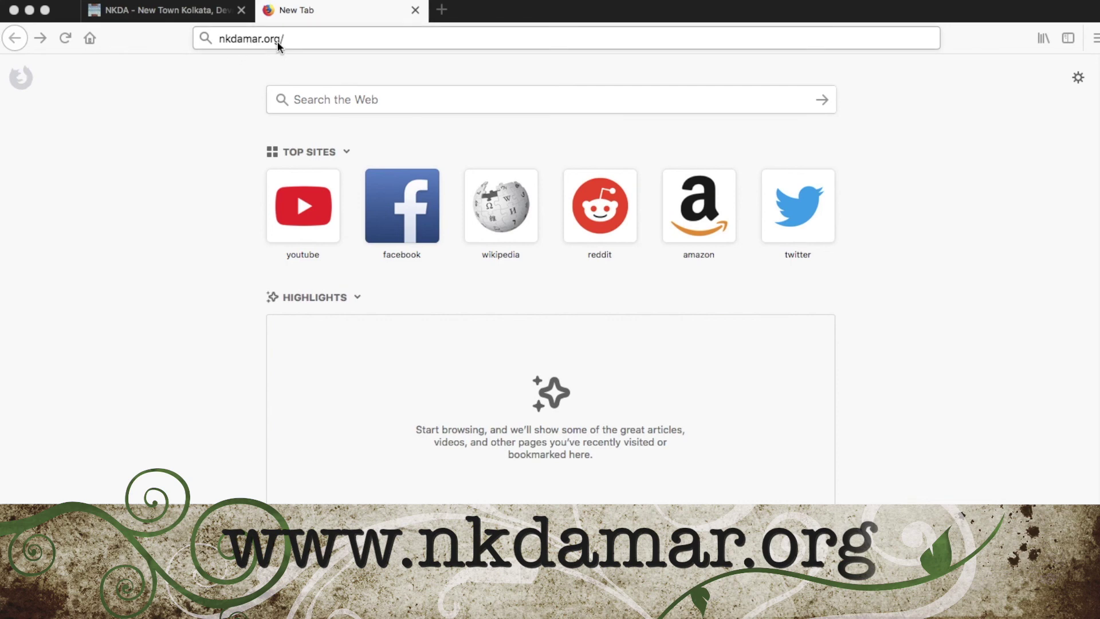
- Load nkdamar.org and open its property tax self-assessment announcement
click(301, 37)
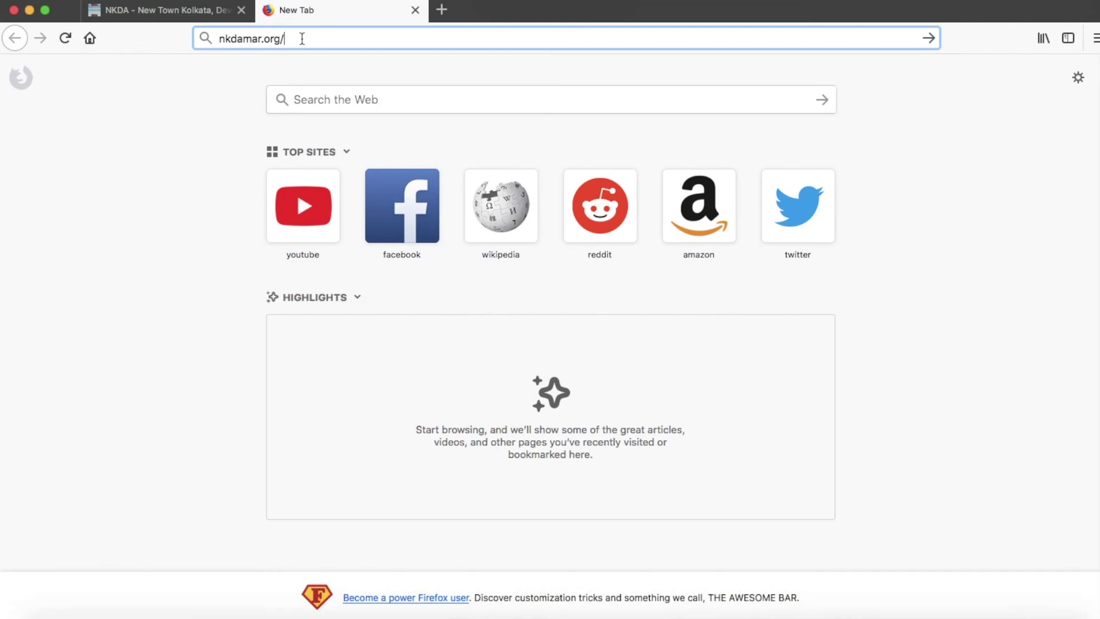
key(Return)
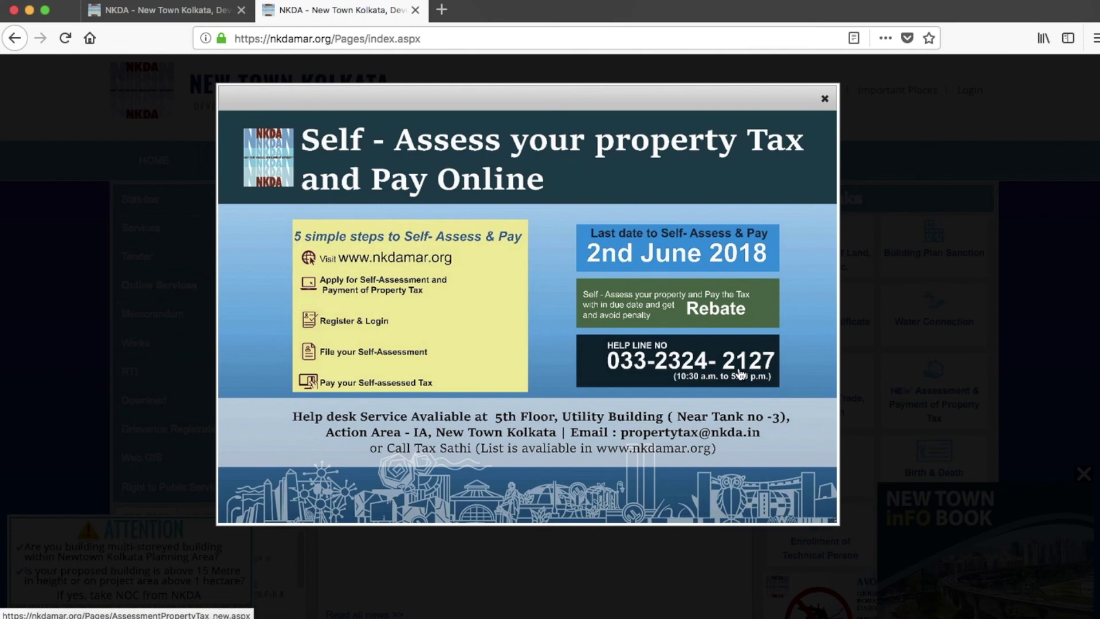
click(456, 274)
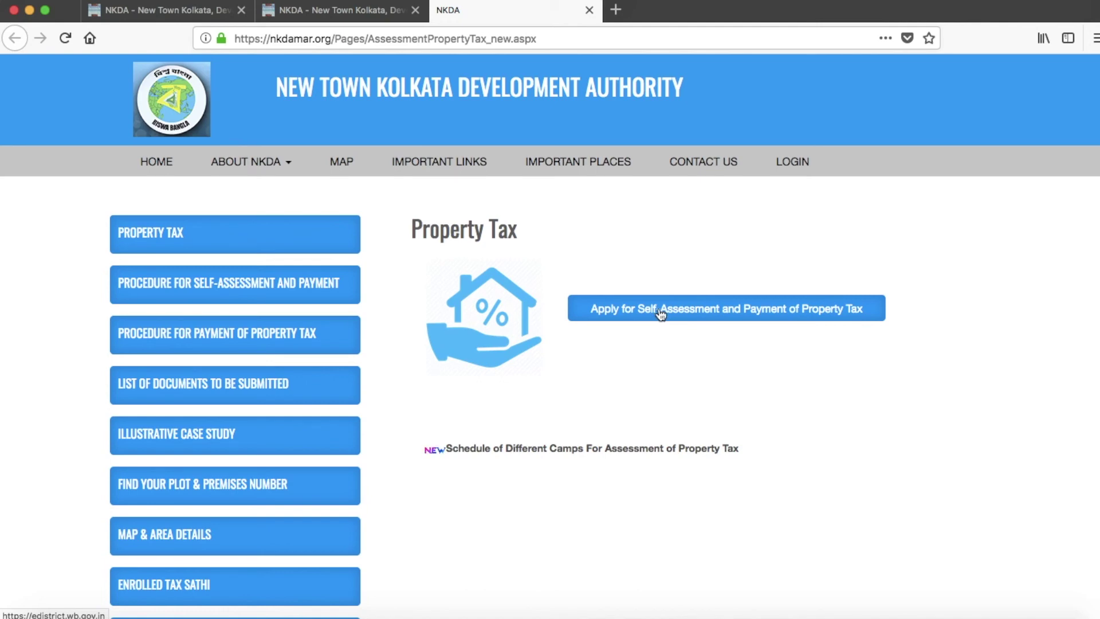
- Go to the online self-assessment and property tax payment application
click(662, 314)
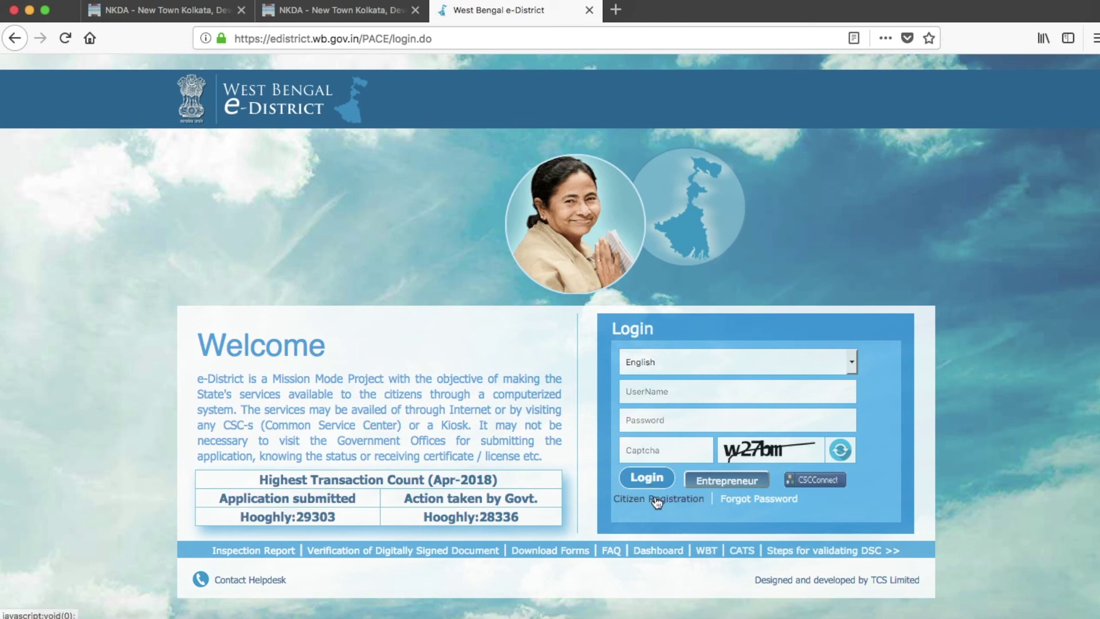
- Start registering a new citizen account from the e-District login page
click(658, 501)
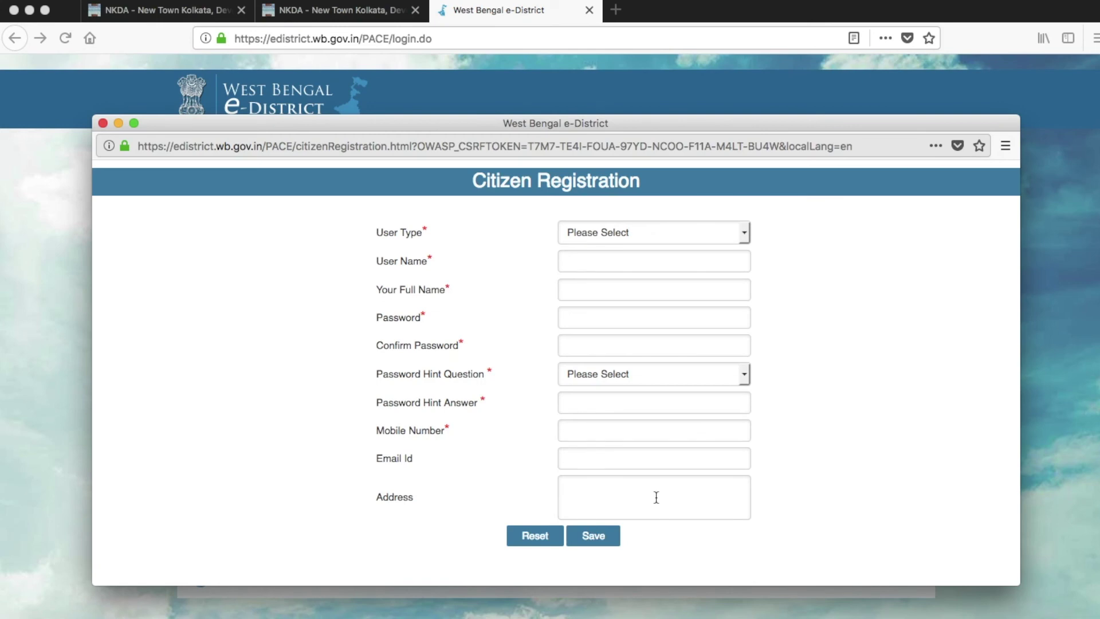
- Choose the Citizen user type and enter a user name, the applicant's full name and a password
click(664, 234)
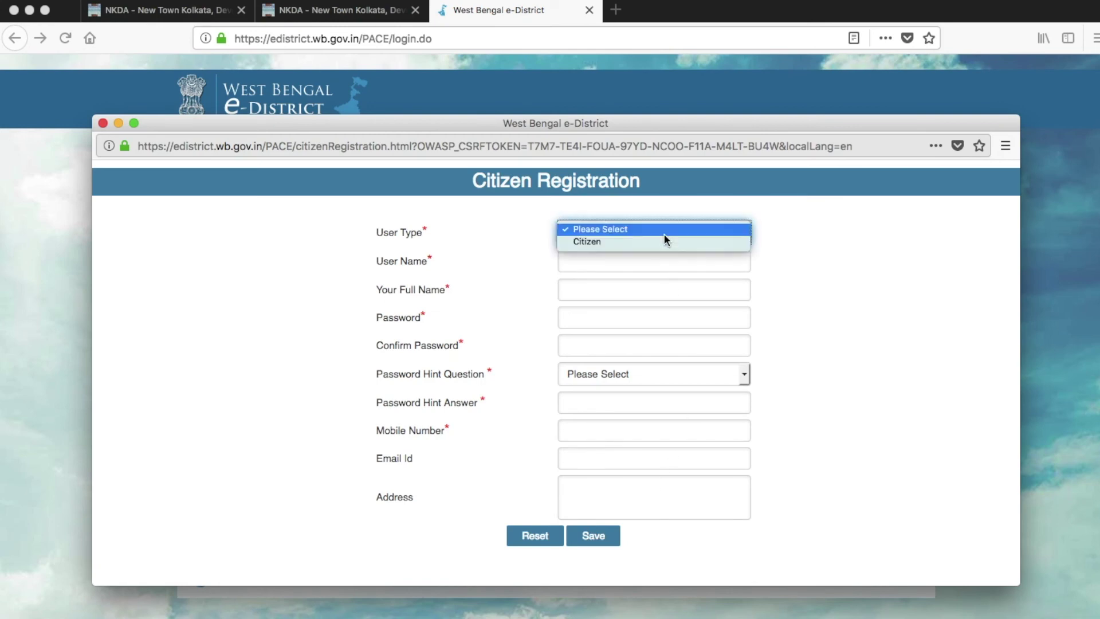
click(631, 242)
click(610, 264)
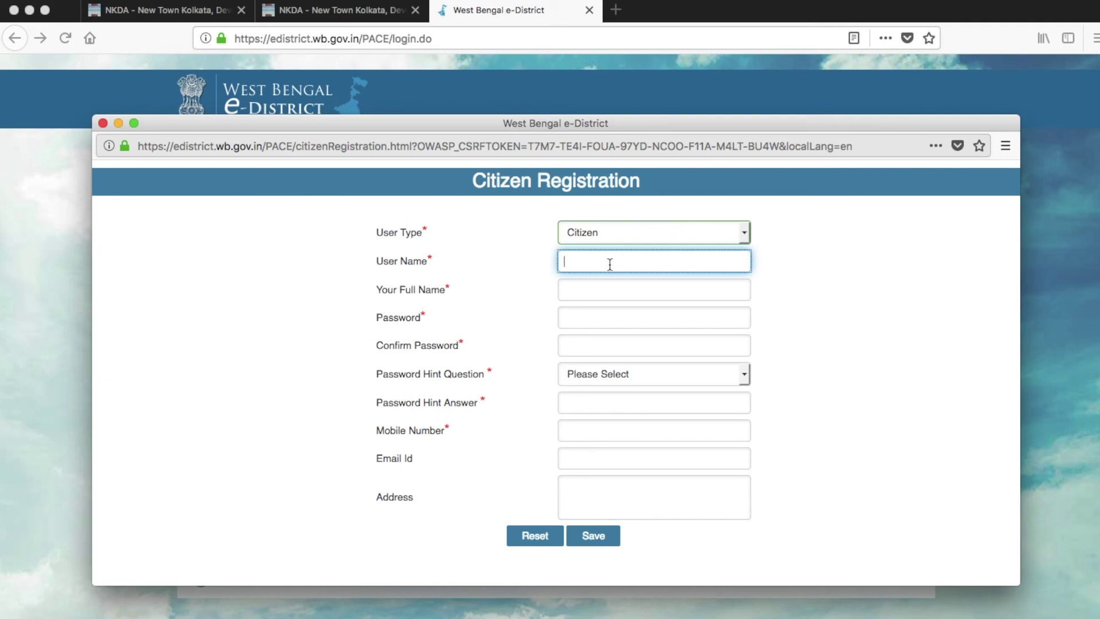
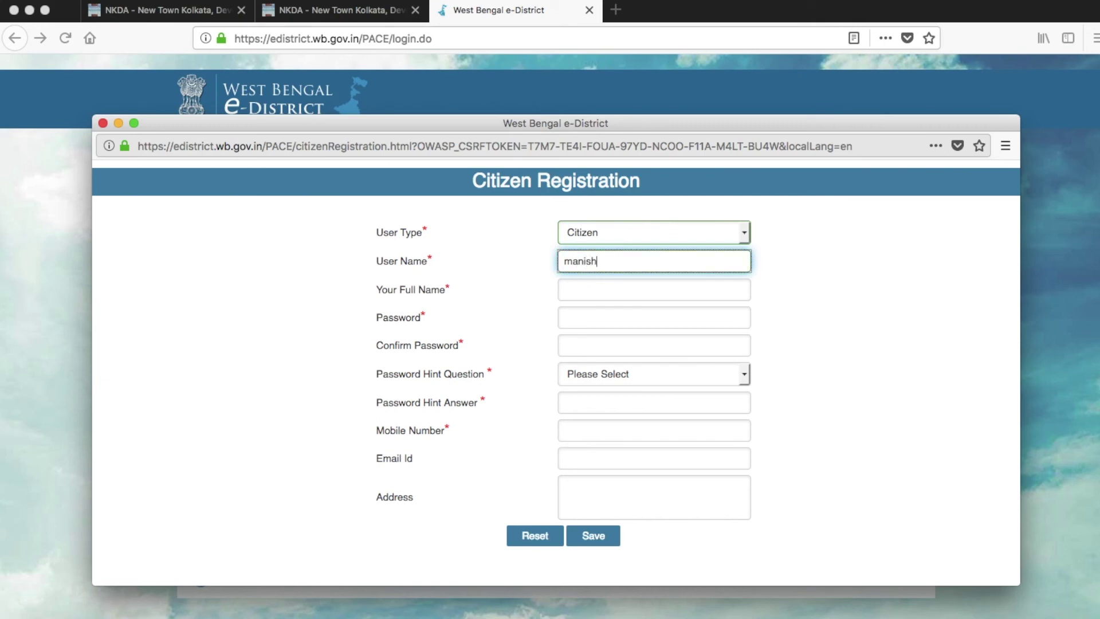
click(633, 285)
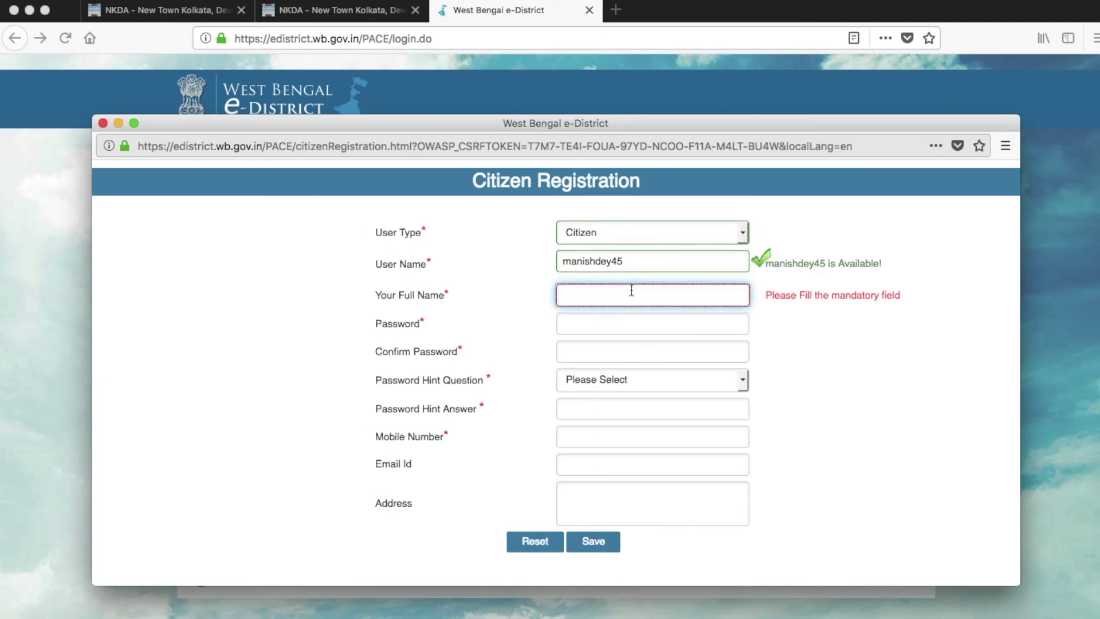
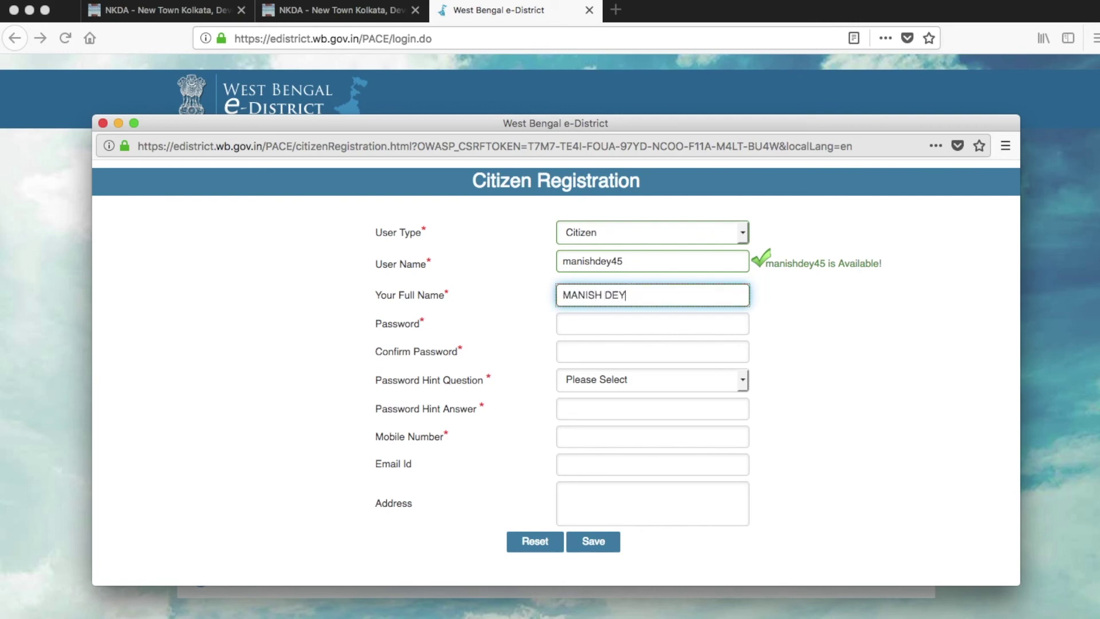
click(628, 326)
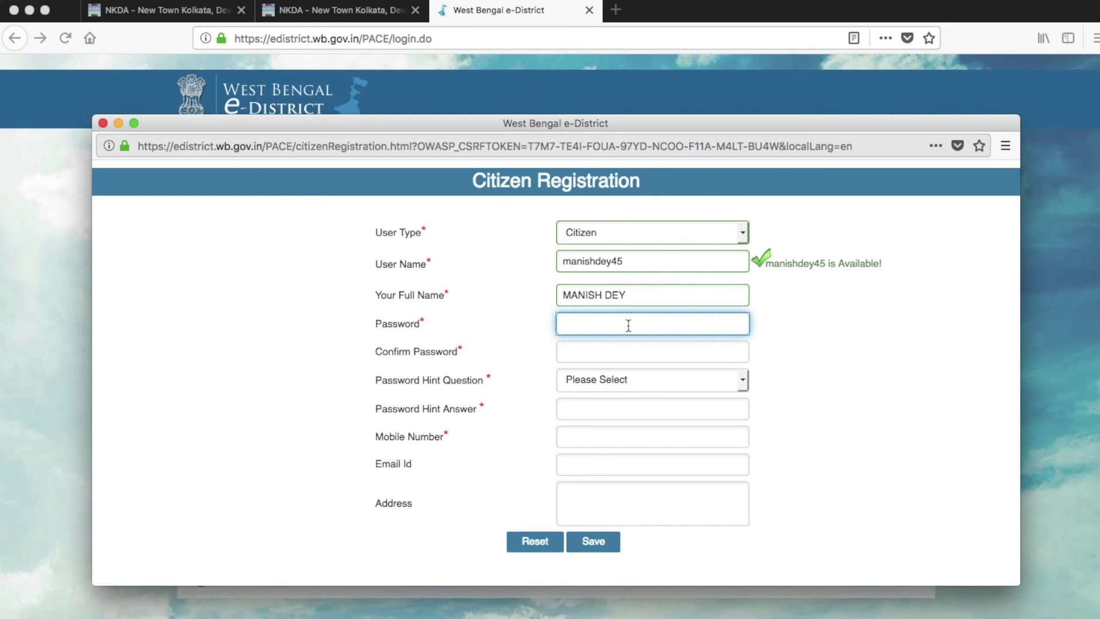
text(••••••)
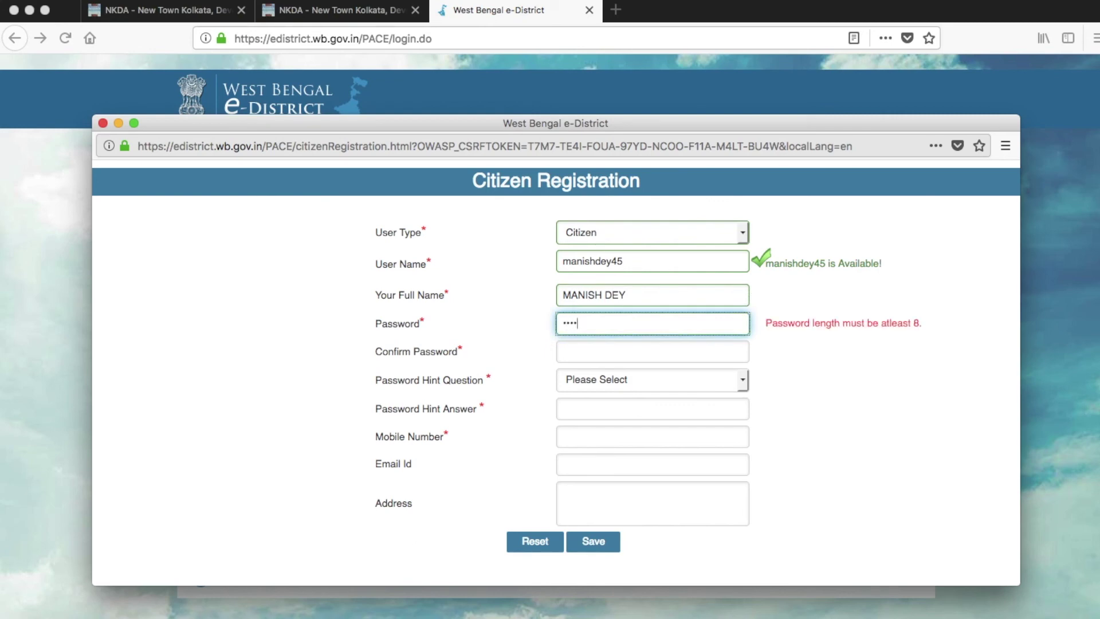
text(••••)
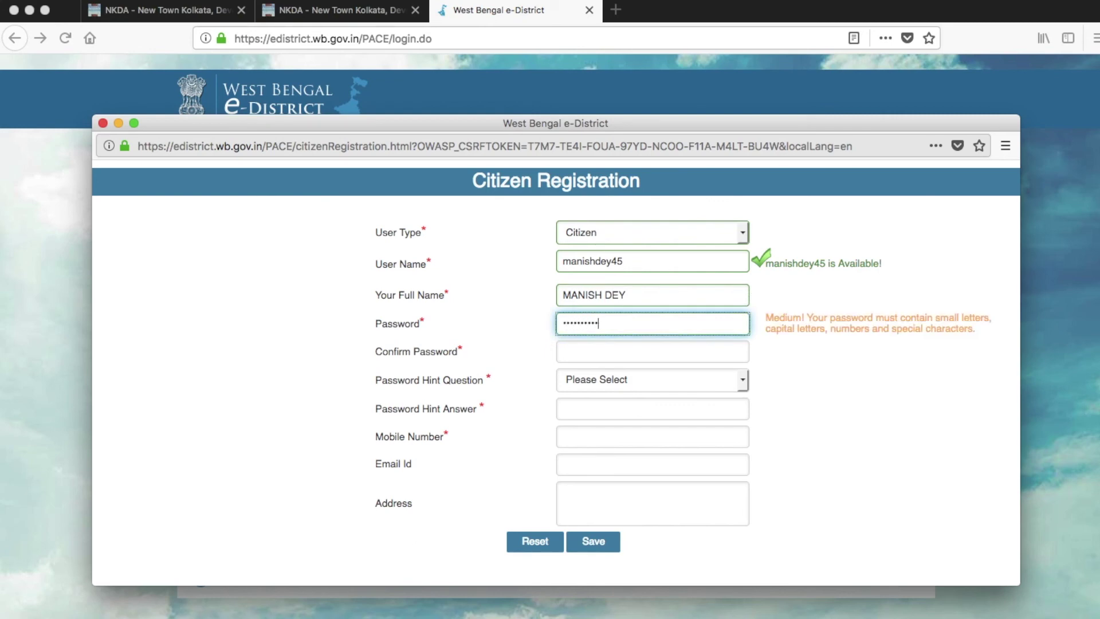
text(••)
- Confirm the password, pick the Mother Maiden Name hint with an answer, and enter mobile, e-mail and address
click(594, 355)
click(609, 378)
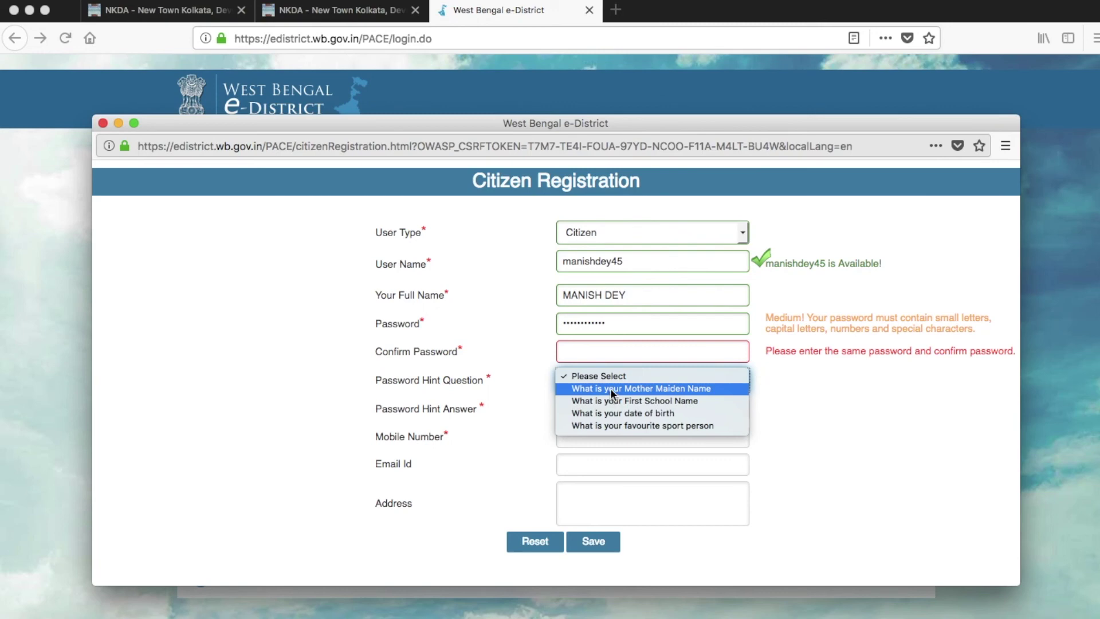
click(611, 390)
click(596, 409)
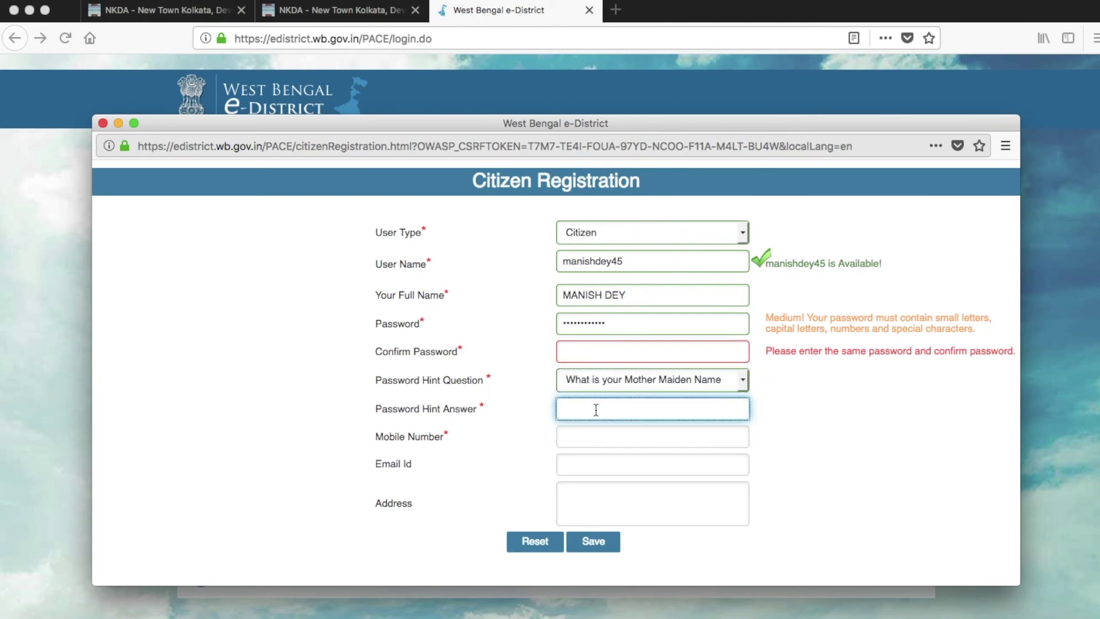
click(592, 439)
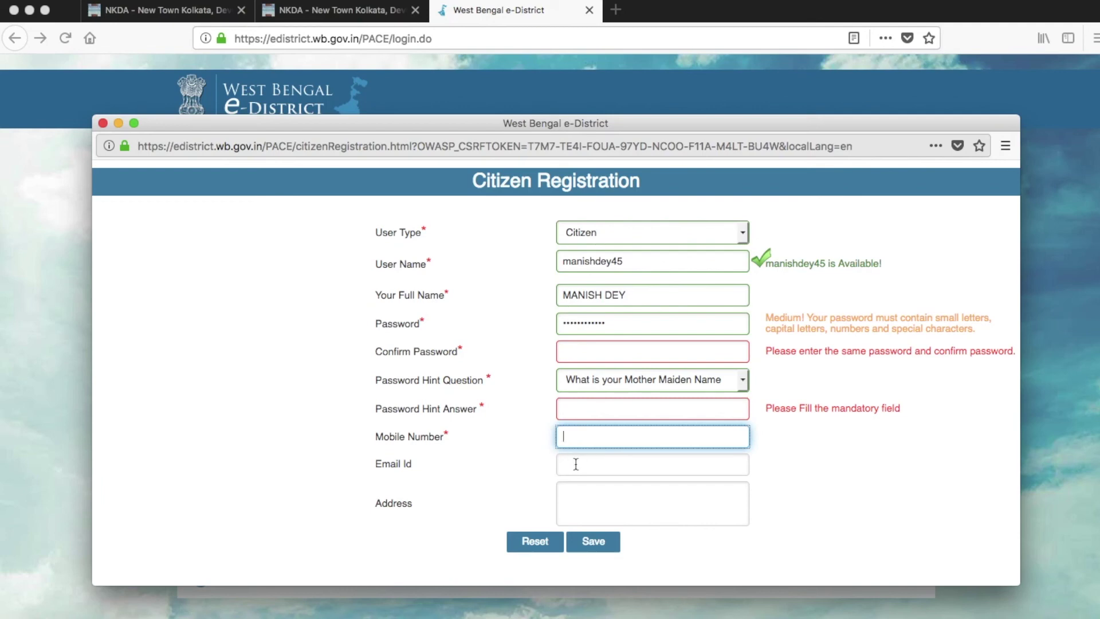
click(576, 464)
click(587, 490)
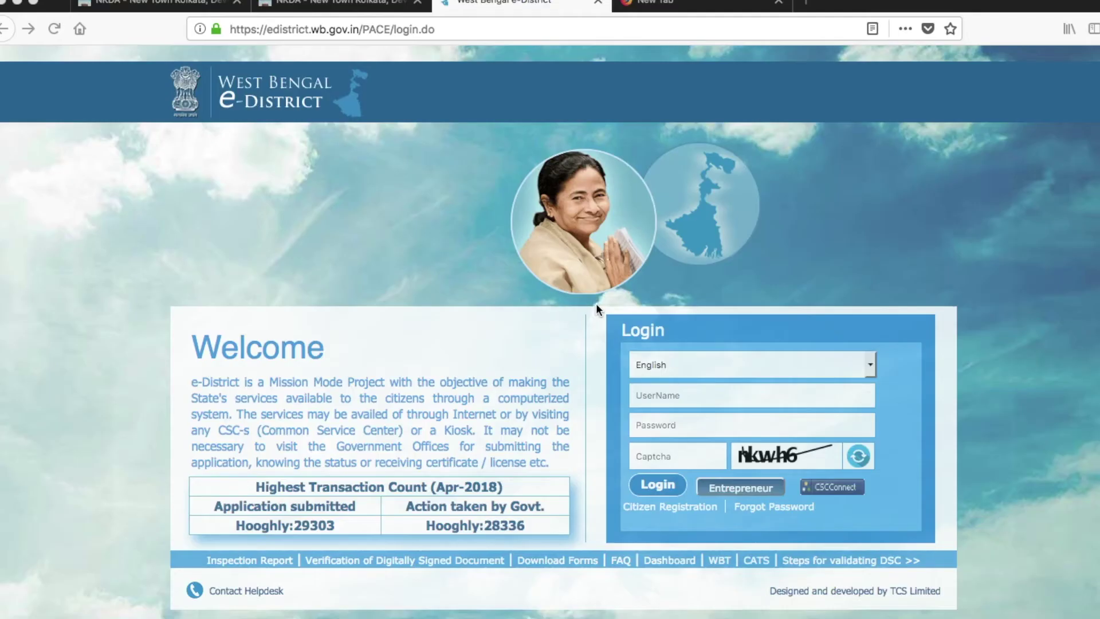
- Log in with the new user name, password and captcha code, declining Firefox's save-login offer
click(662, 396)
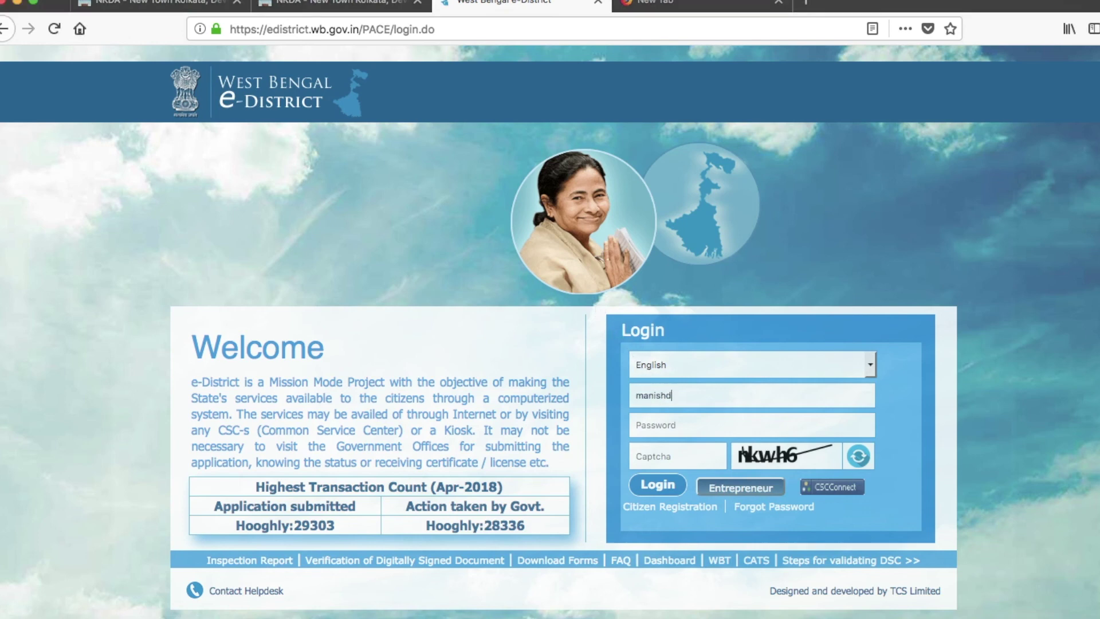
key(Tab)
text(*******************)
click(688, 454)
text(nkw)
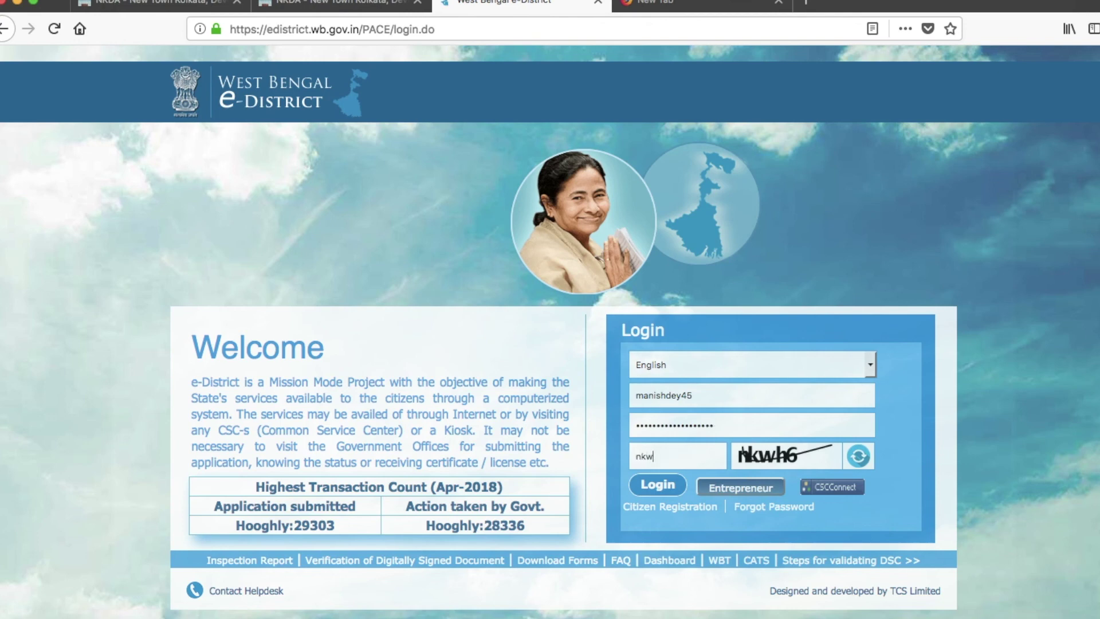
text(h6)
key(Return)
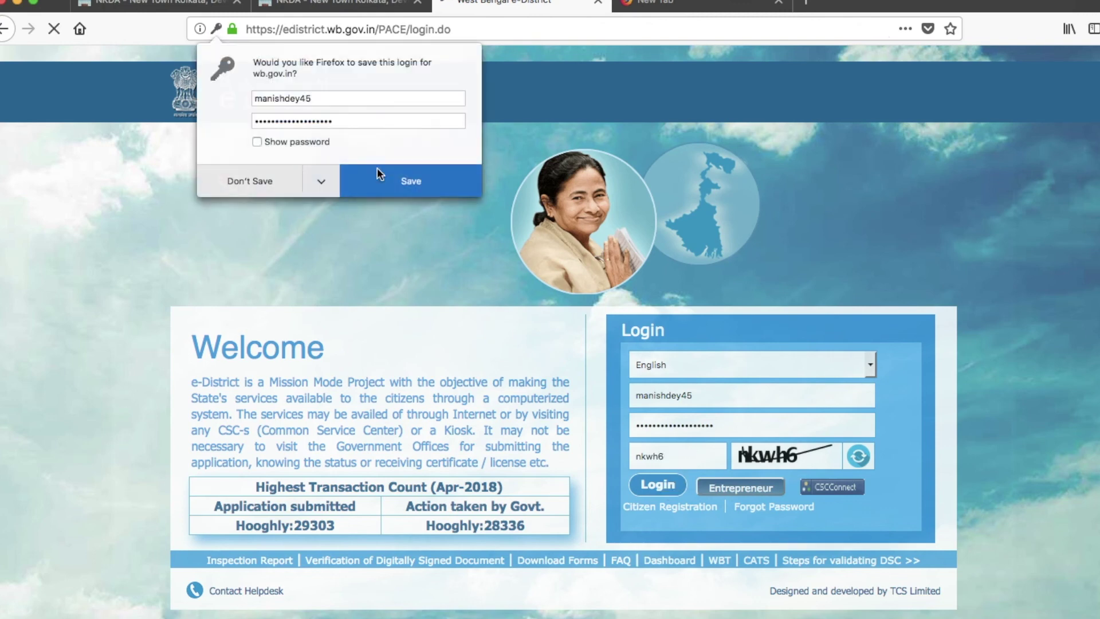
click(290, 180)
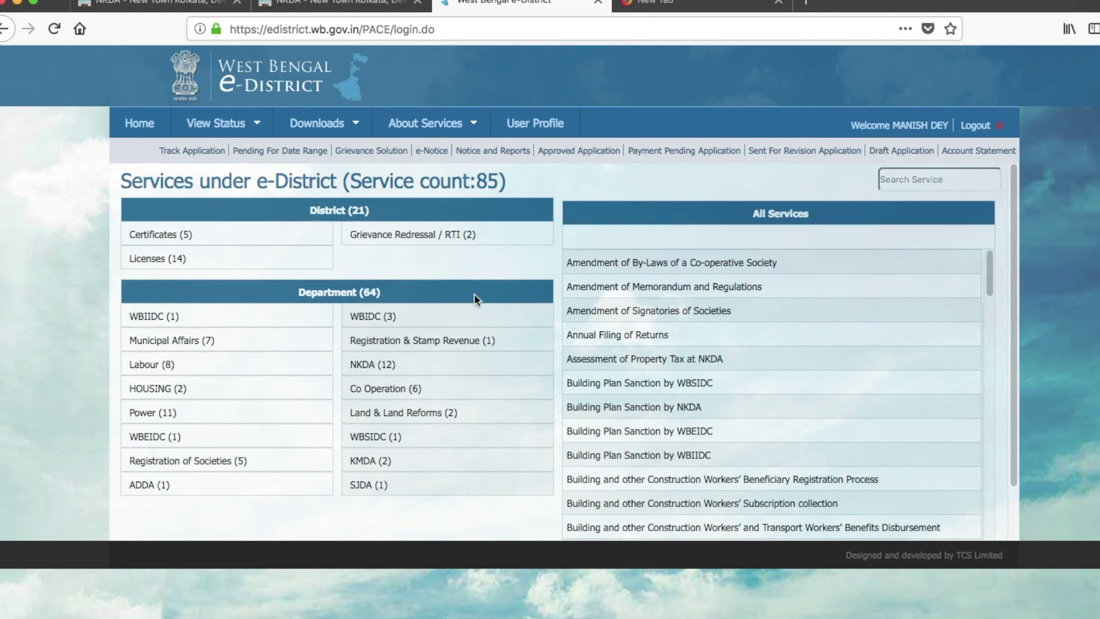
- Bring up NKDA (12) in the Department services list
mouse_move(419, 364)
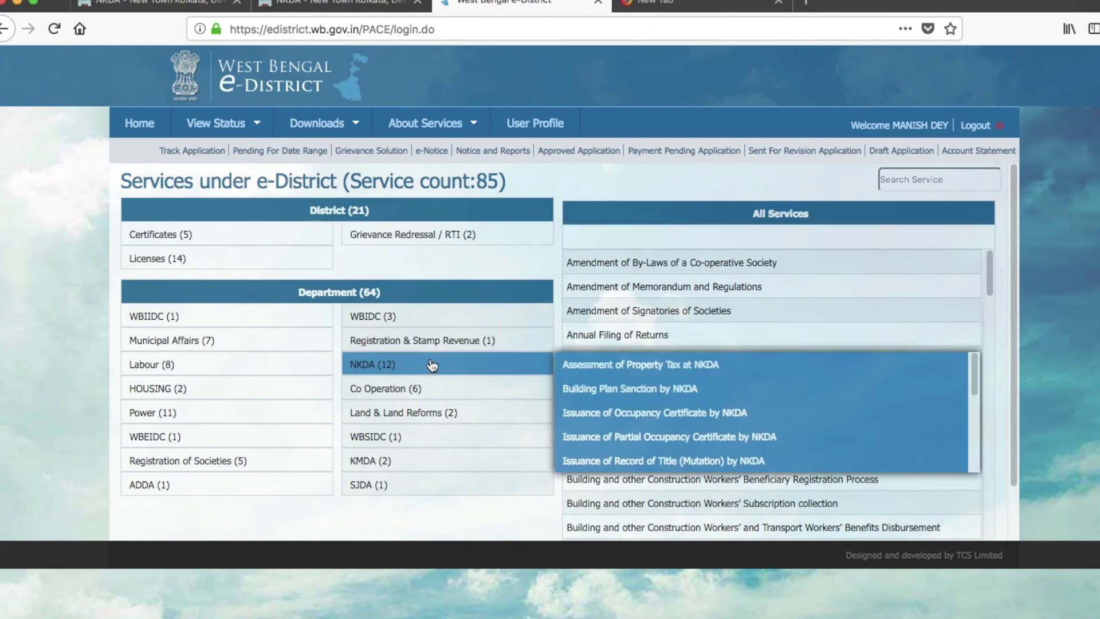
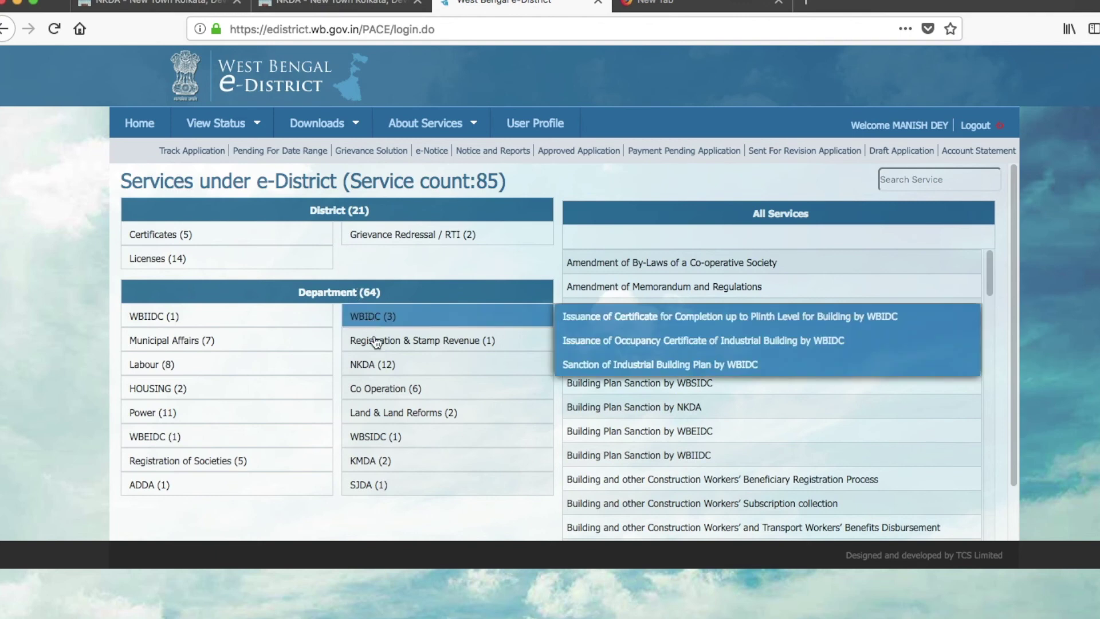
- Open NKDA's Assessment of Property Tax service and read through its eligibility, documents and fees
mouse_move(414, 369)
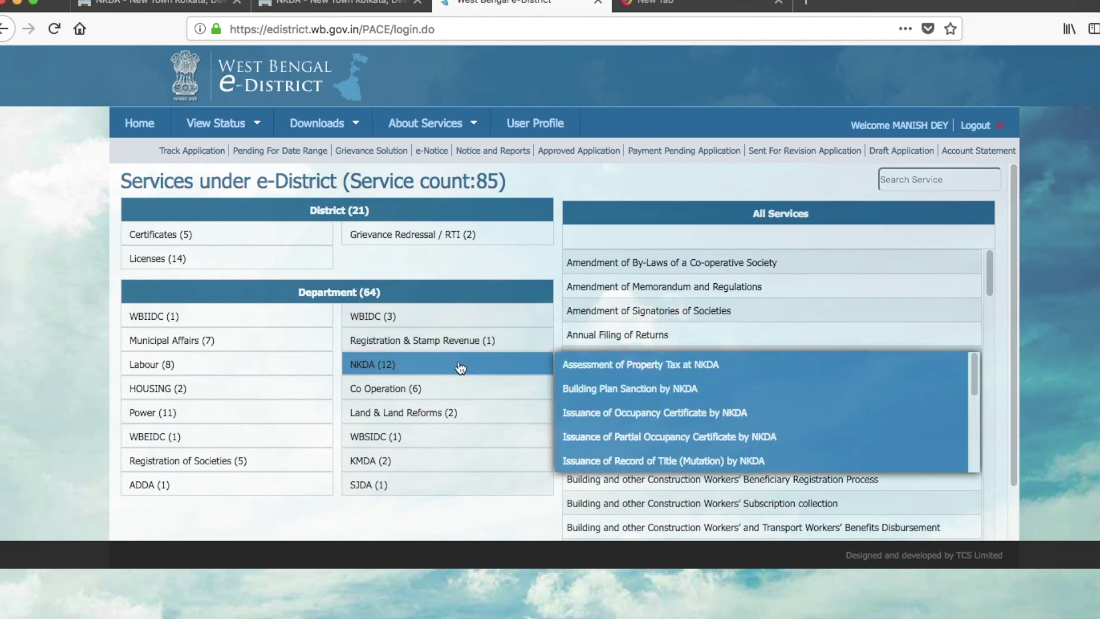
click(615, 371)
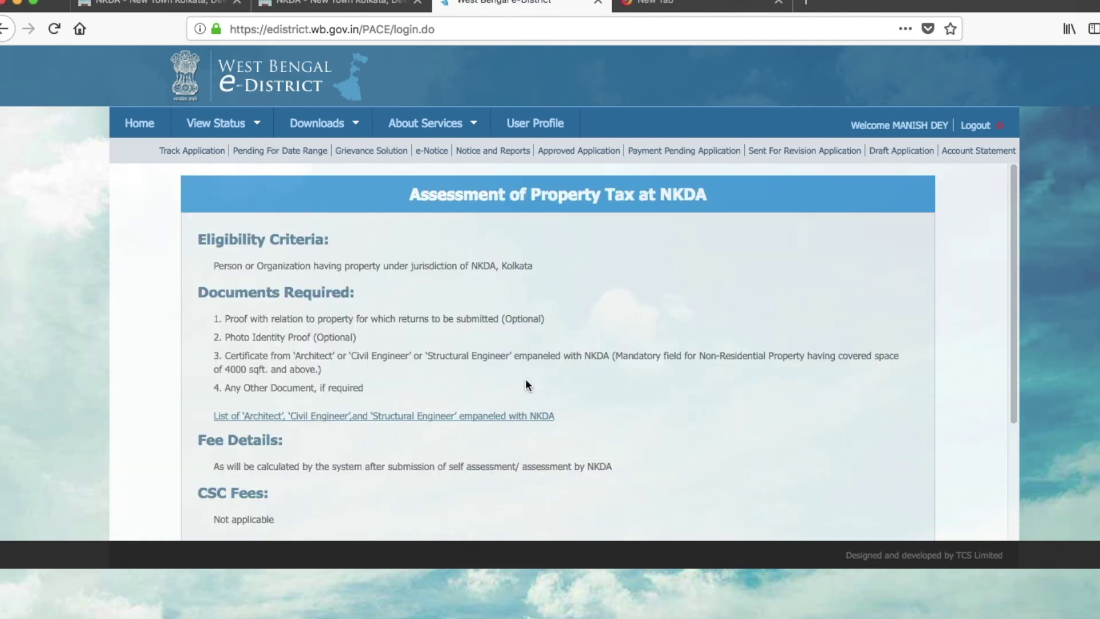
scroll(459, 344, down, 1)
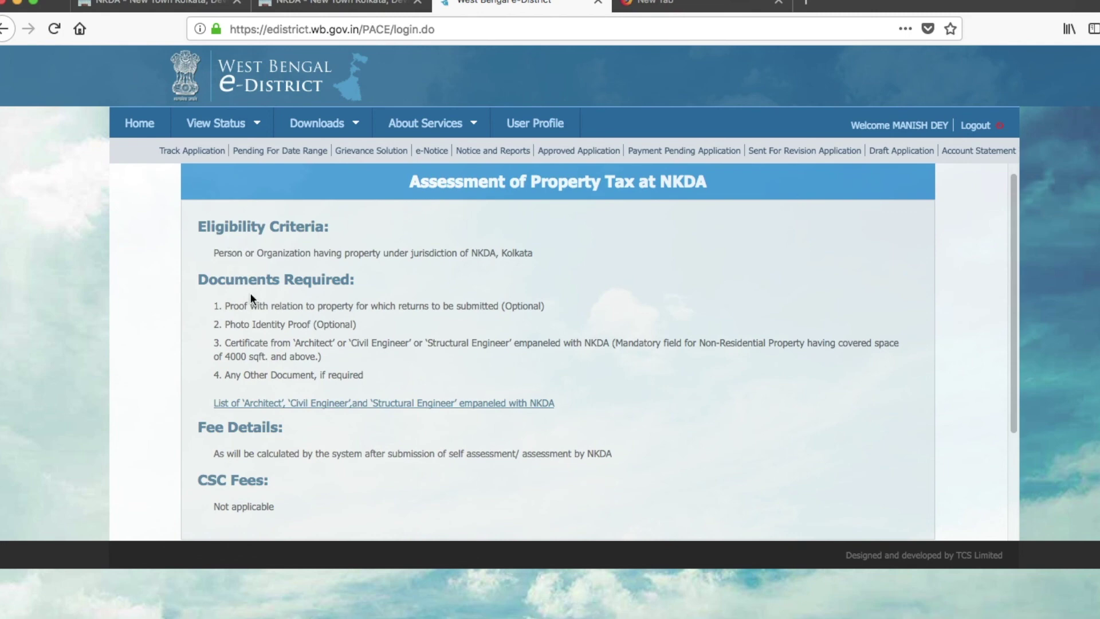
scroll(338, 285, down, 3)
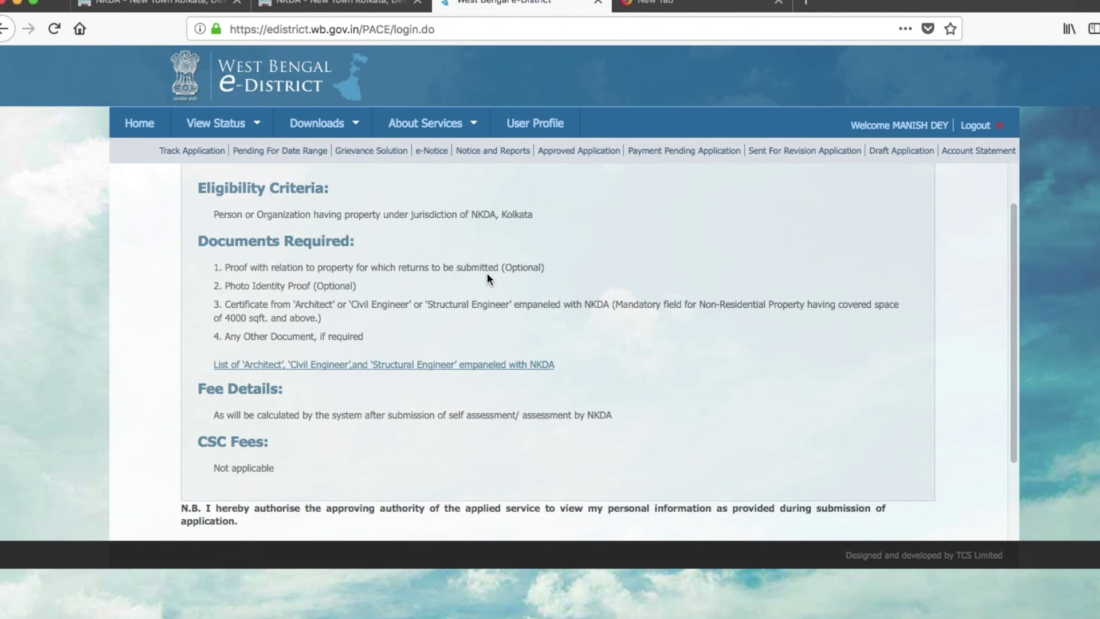
scroll(487, 273, down, 3)
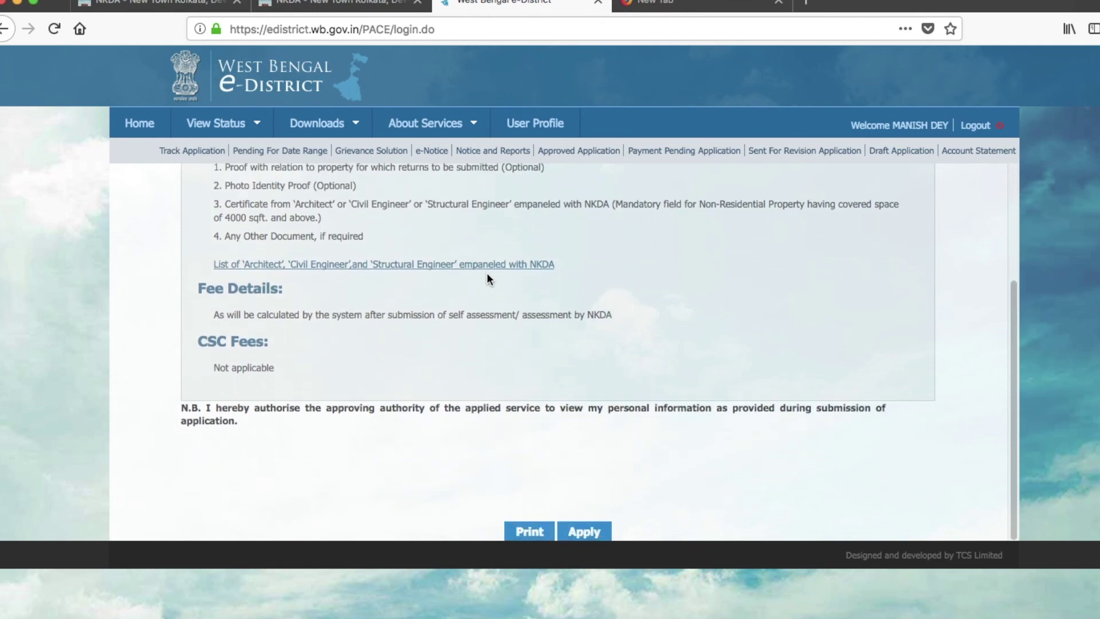
scroll(487, 272, up, 6)
scroll(487, 272, down, 6)
- Apply for the service and search with the possession date set to 02/01/2016
click(594, 541)
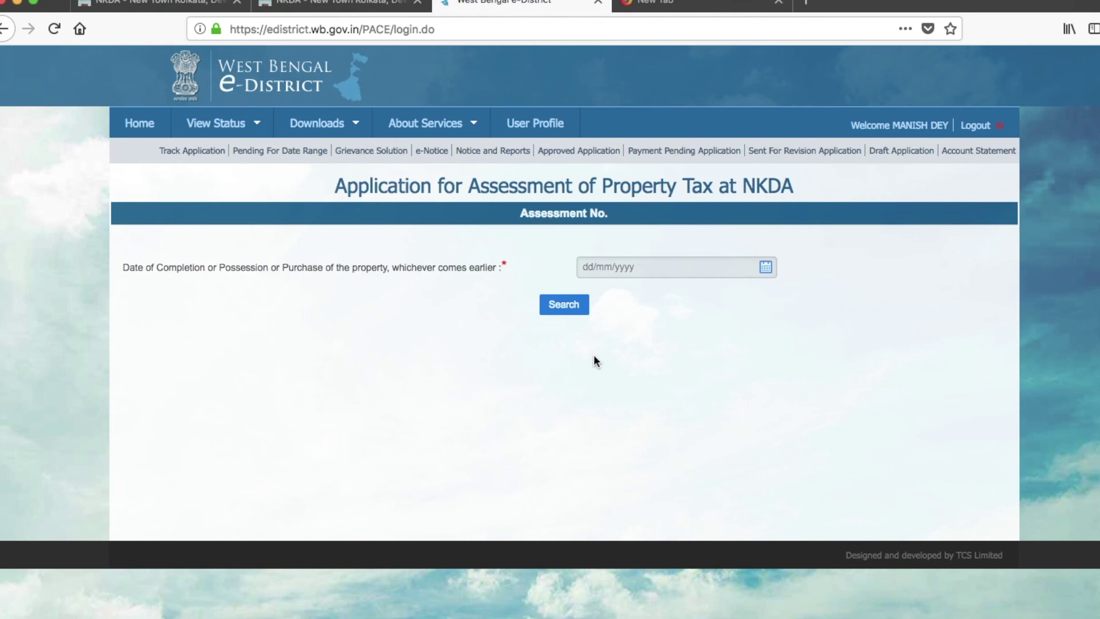
click(766, 267)
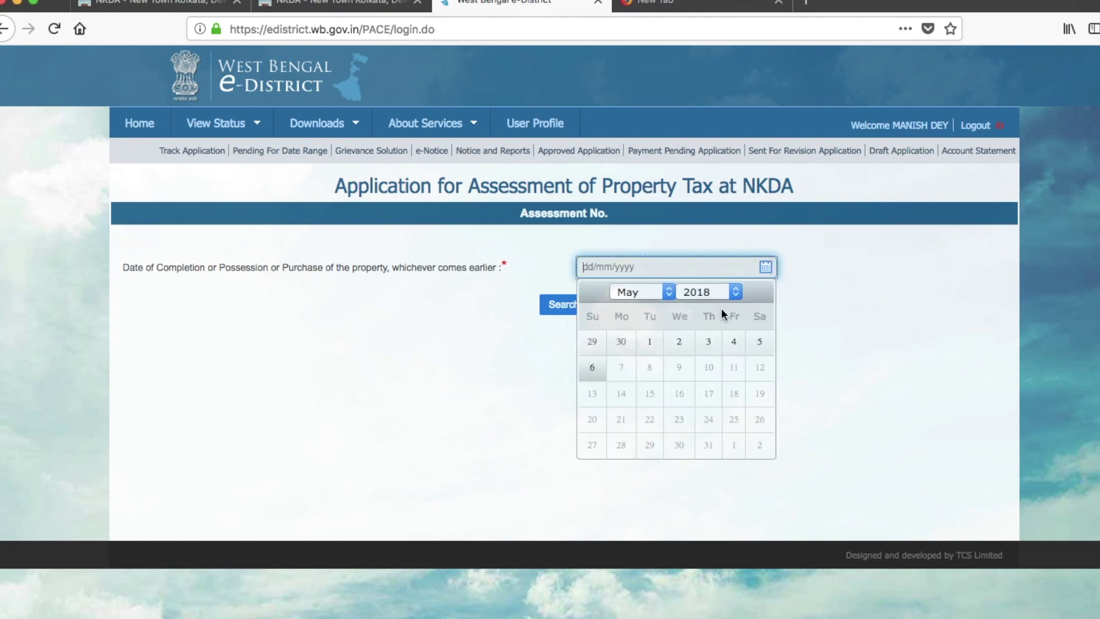
click(736, 292)
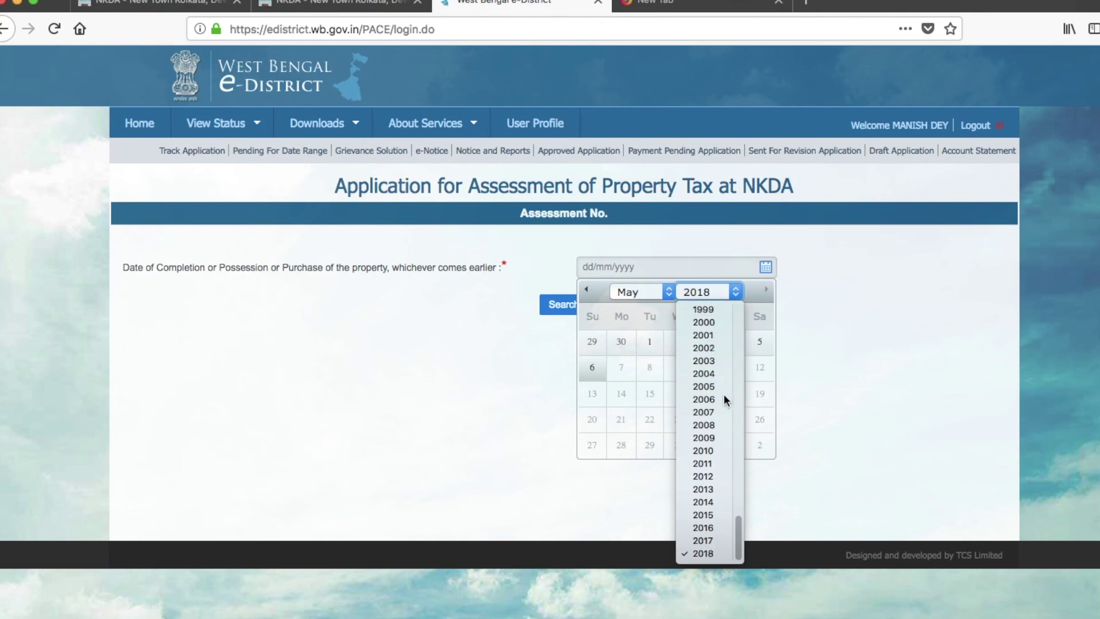
click(711, 527)
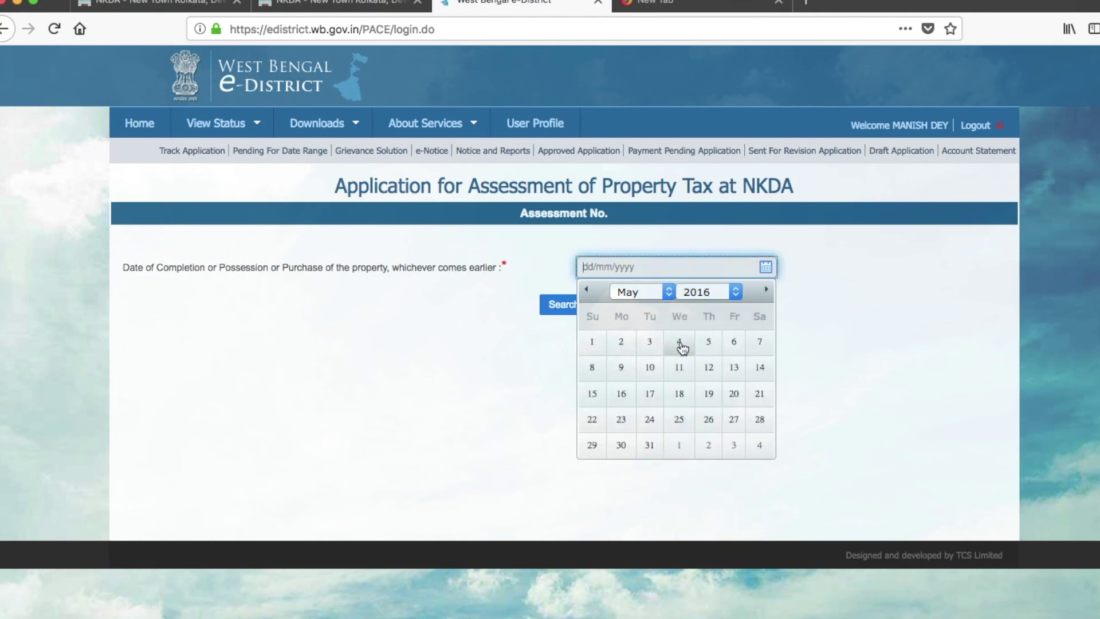
click(665, 293)
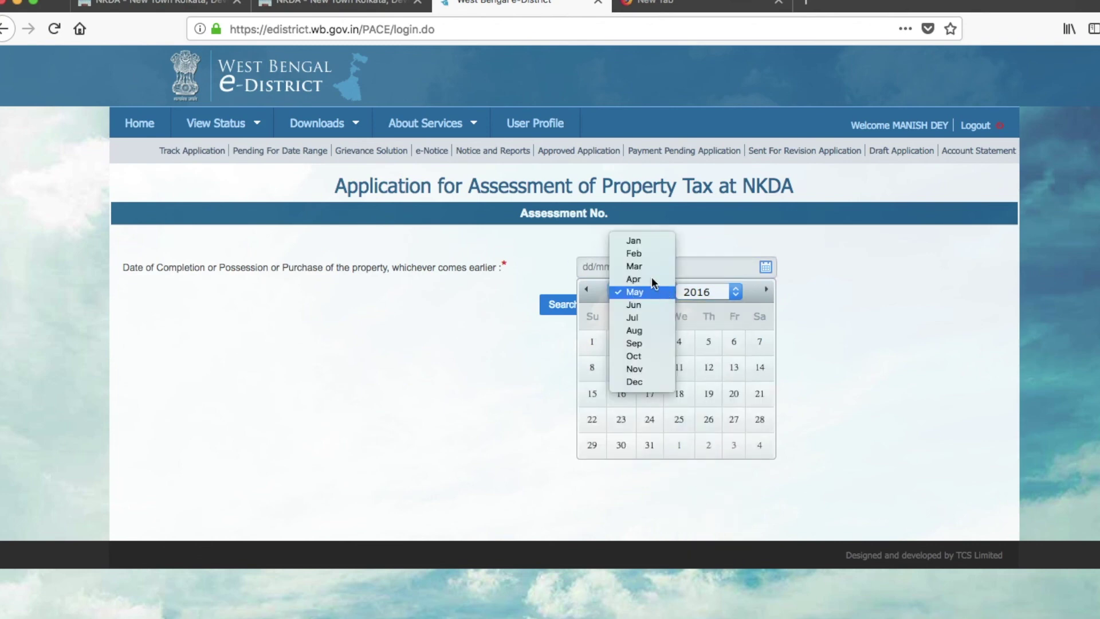
click(642, 242)
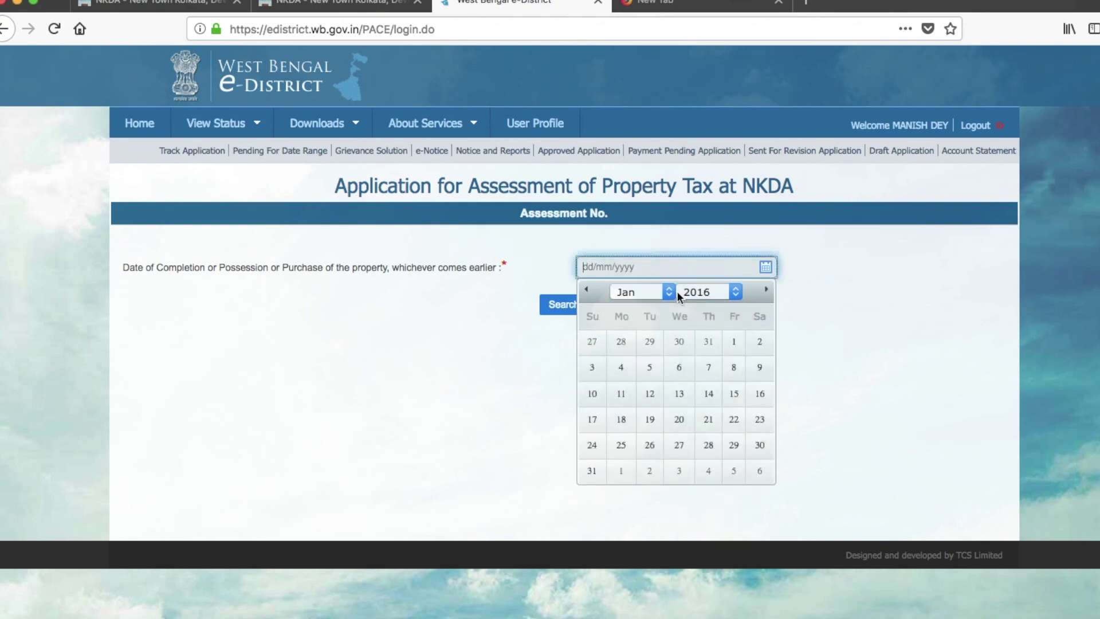
click(760, 347)
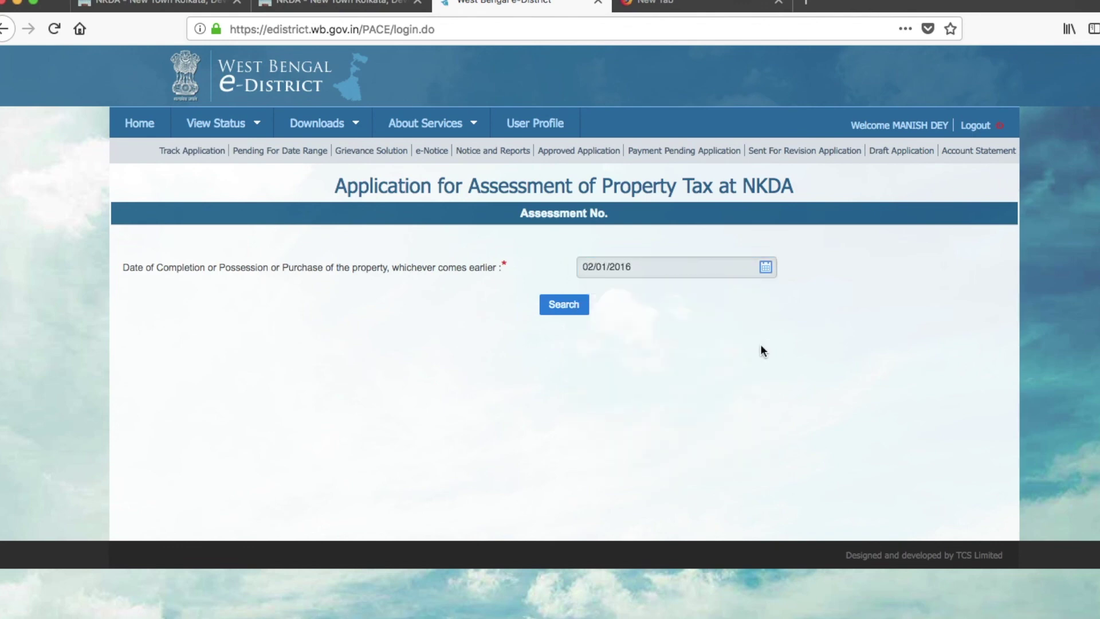
click(567, 310)
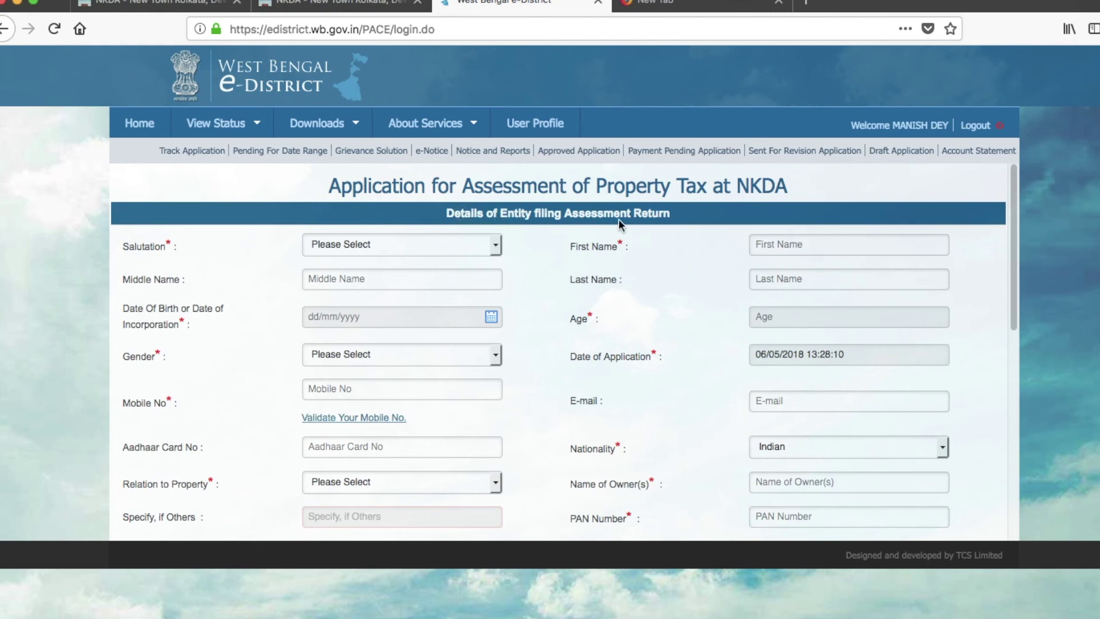
- Set the salutation to Mr. and enter the applicant's first and last name
click(431, 246)
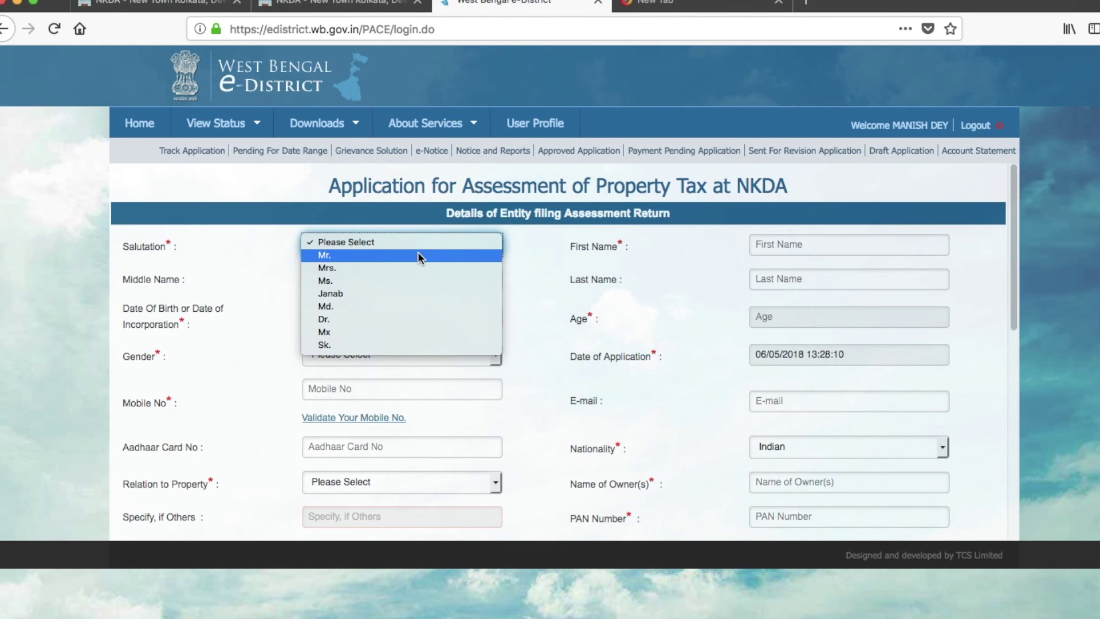
click(418, 255)
click(811, 245)
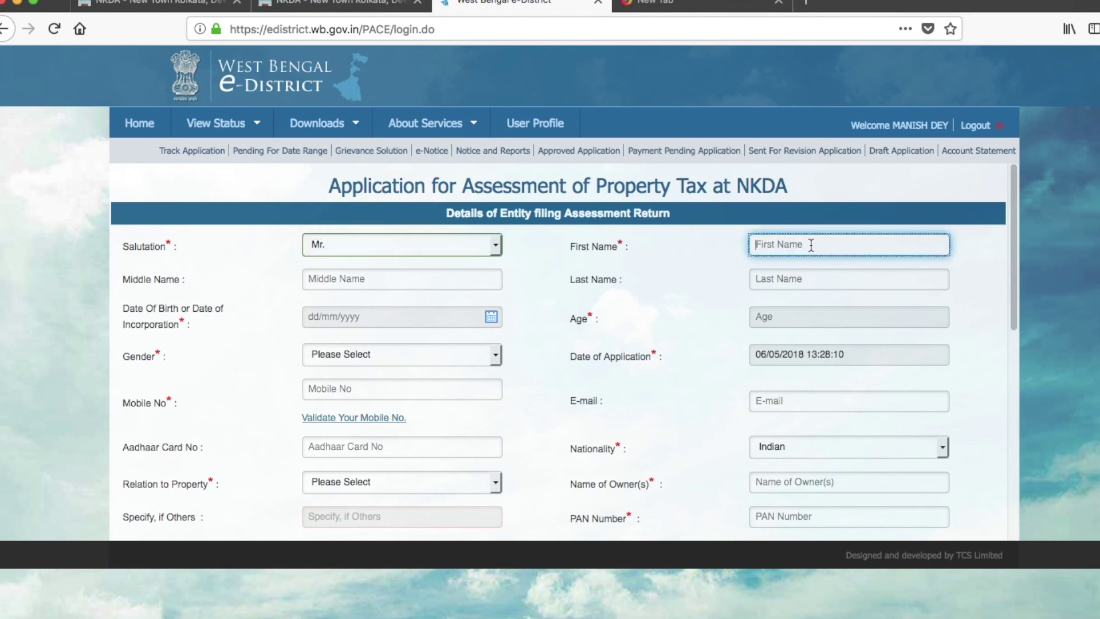
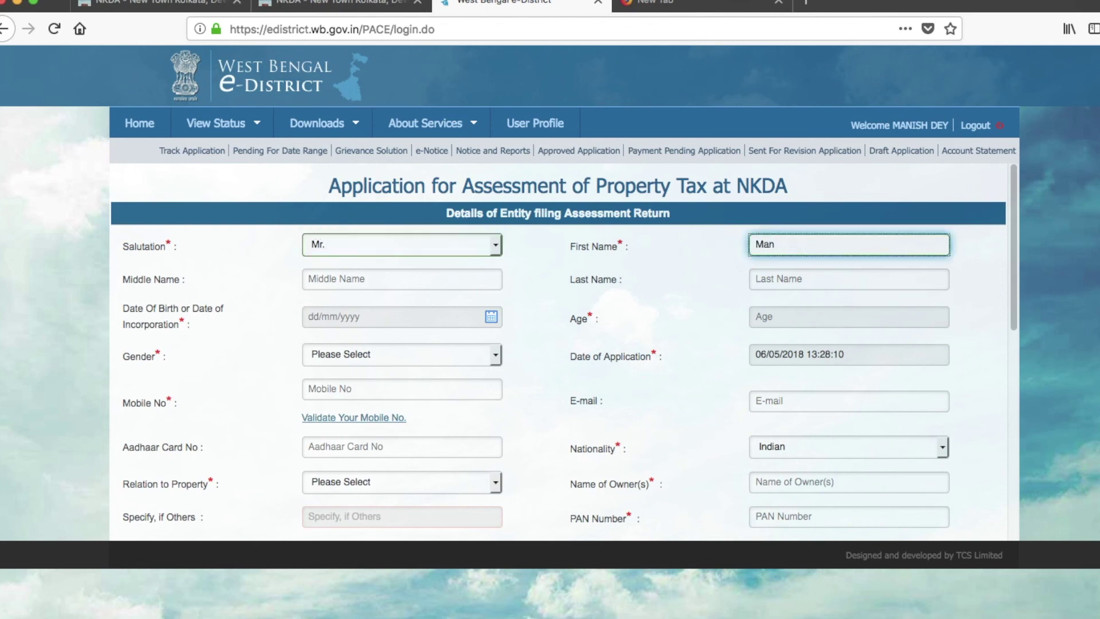
key(Tab)
key(Tab)
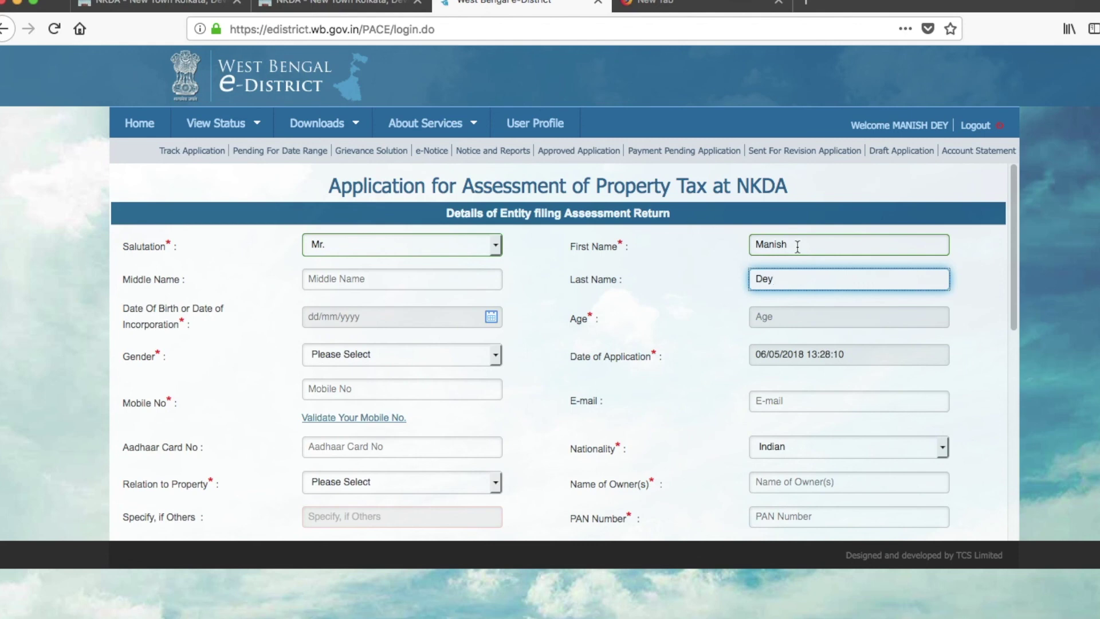
click(494, 319)
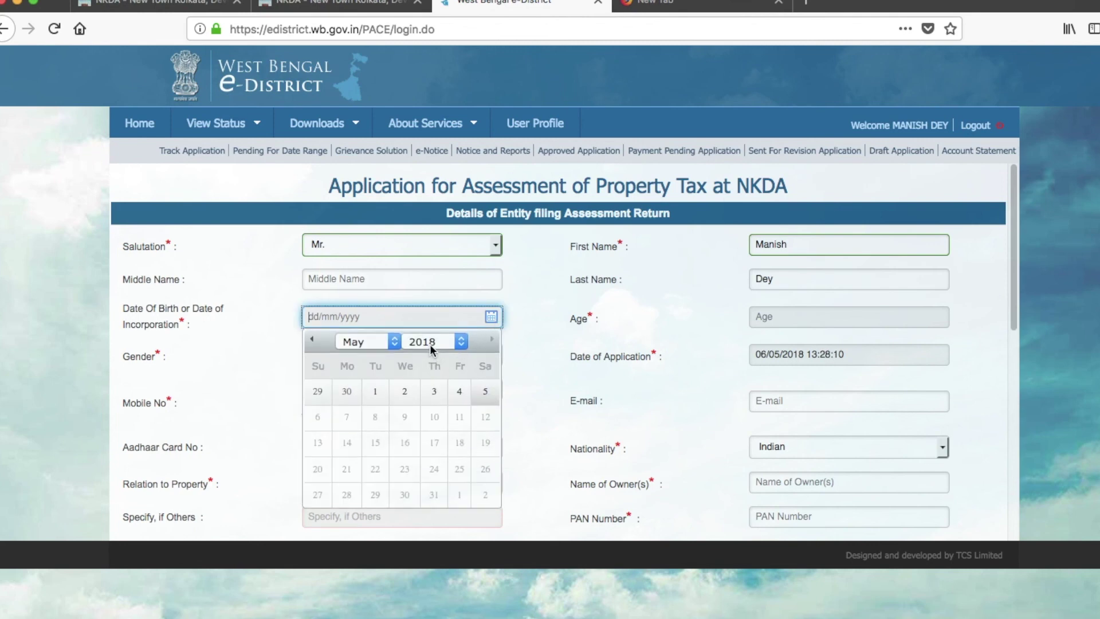
click(430, 344)
scroll(436, 172, up, 2)
scroll(435, 117, up, 5)
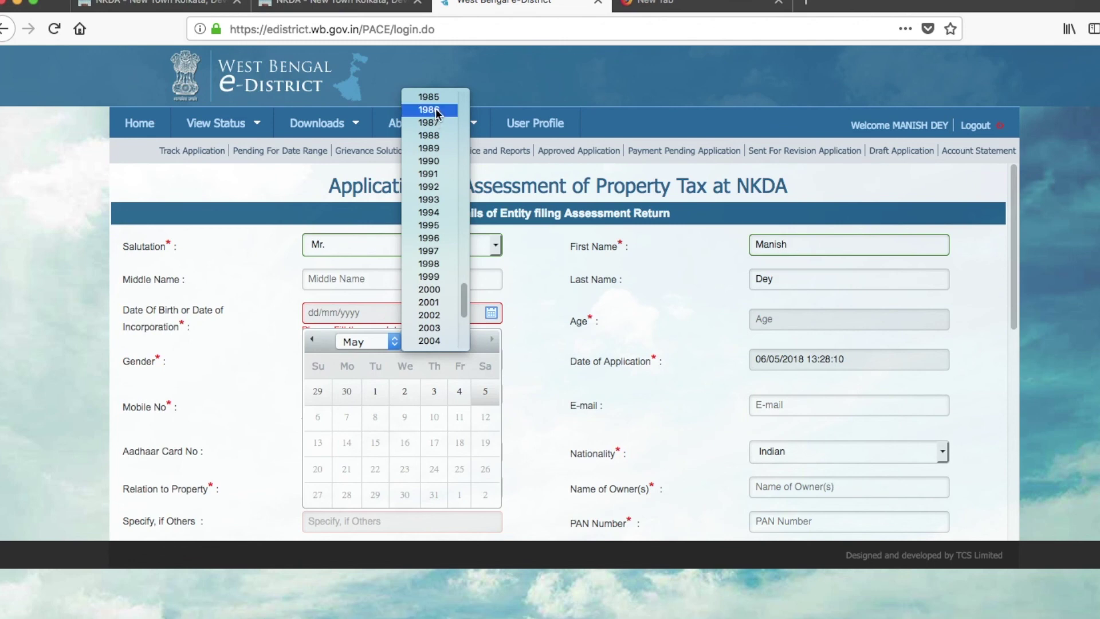
click(436, 108)
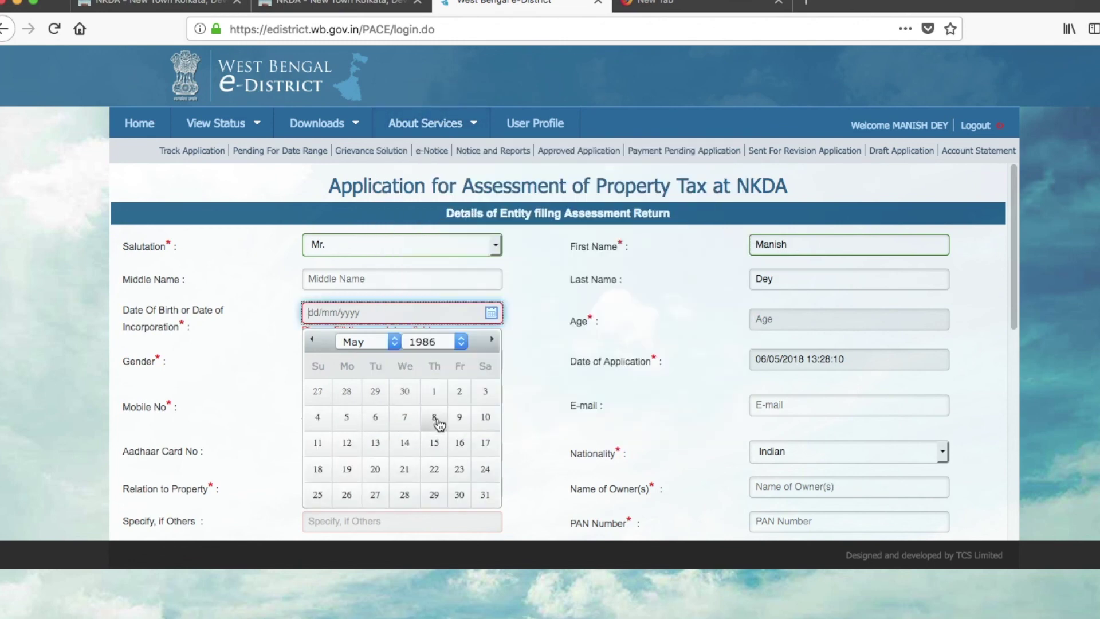
click(436, 418)
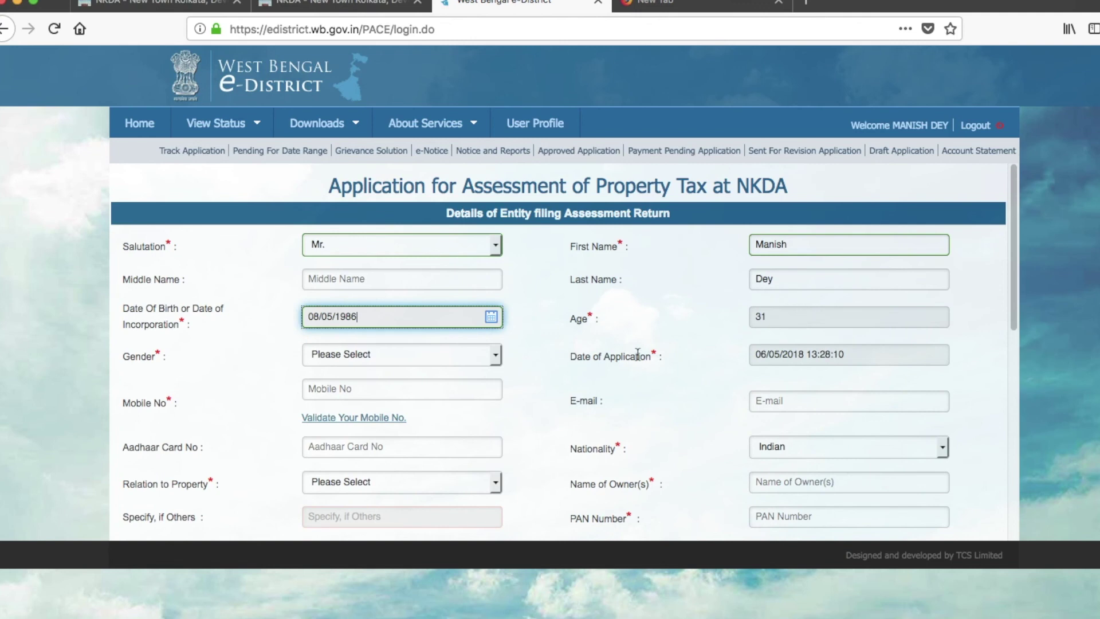
click(370, 361)
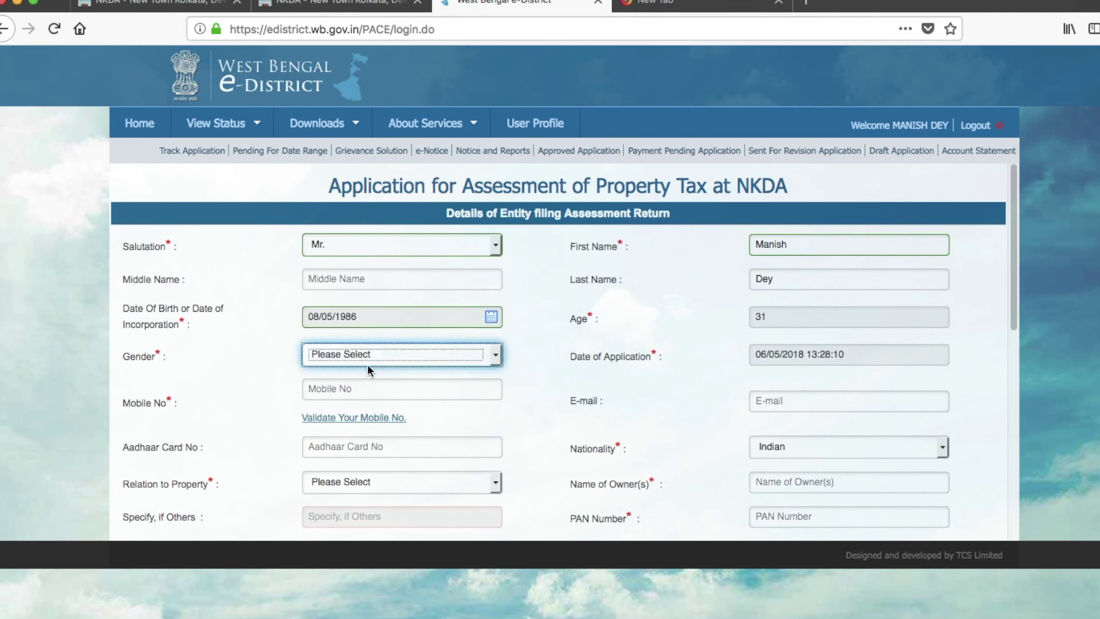
click(373, 355)
click(344, 366)
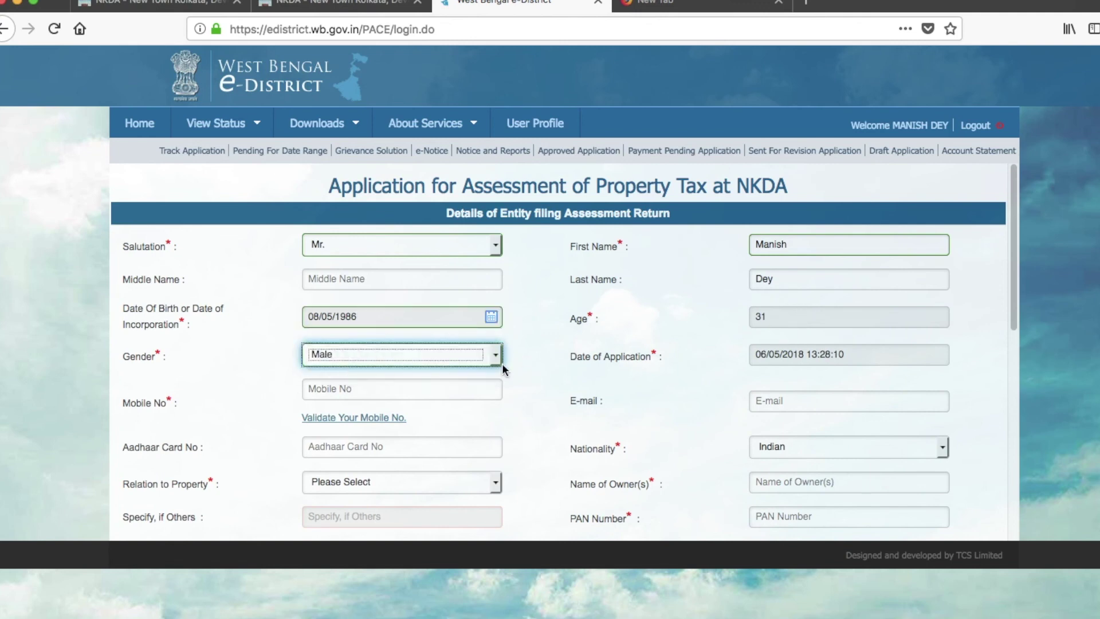
scroll(494, 421, down, 1)
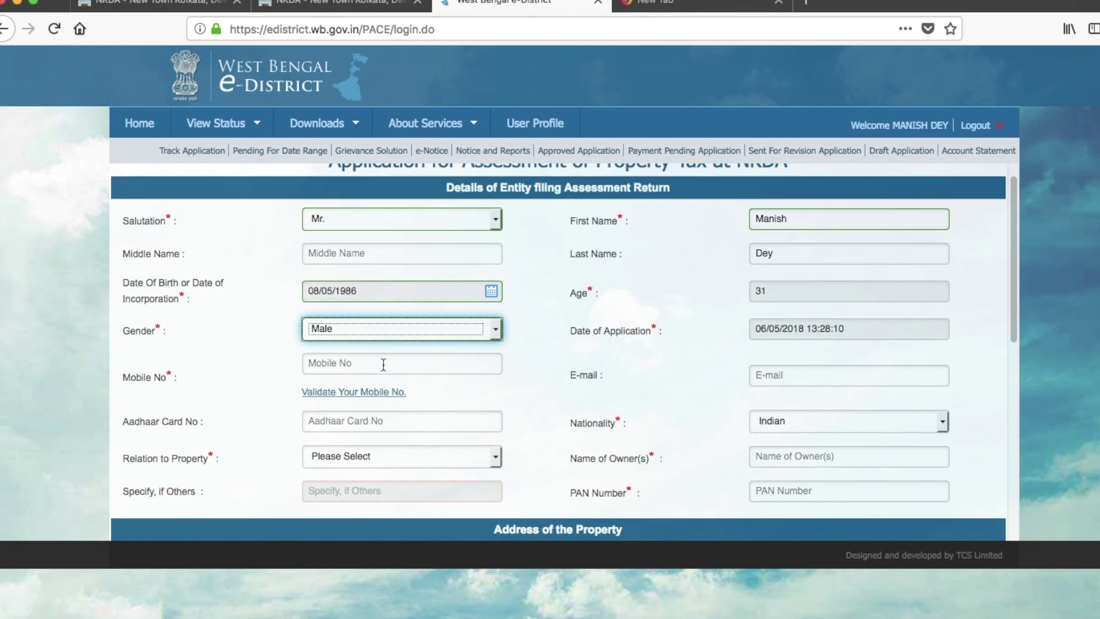
- Enter the applicant's mobile number, request an OTP, then dismiss the verification prompt
click(346, 366)
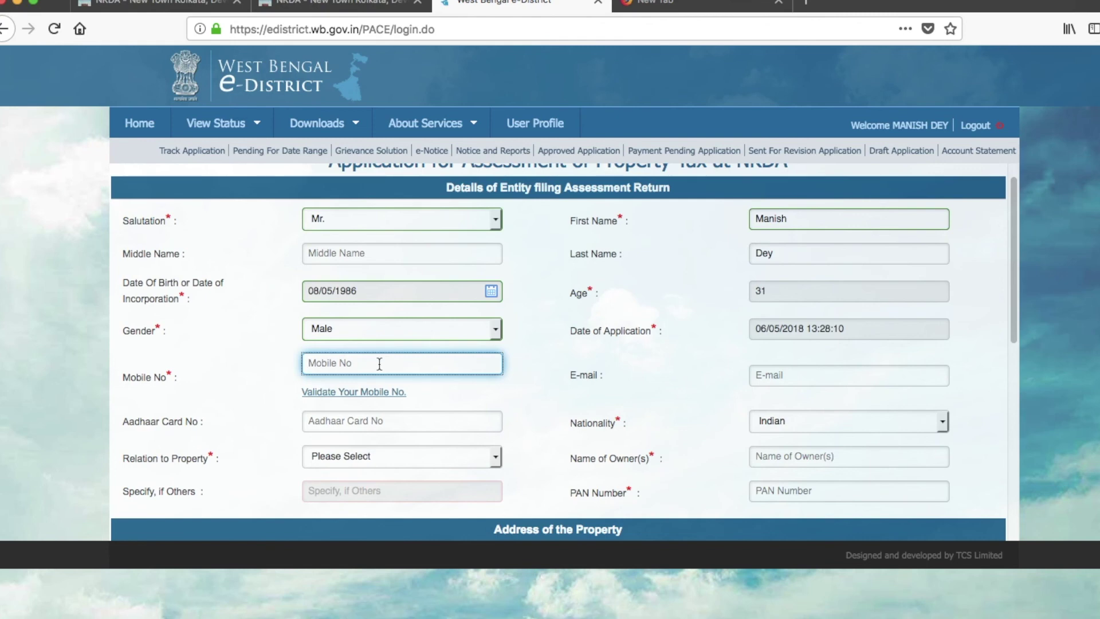
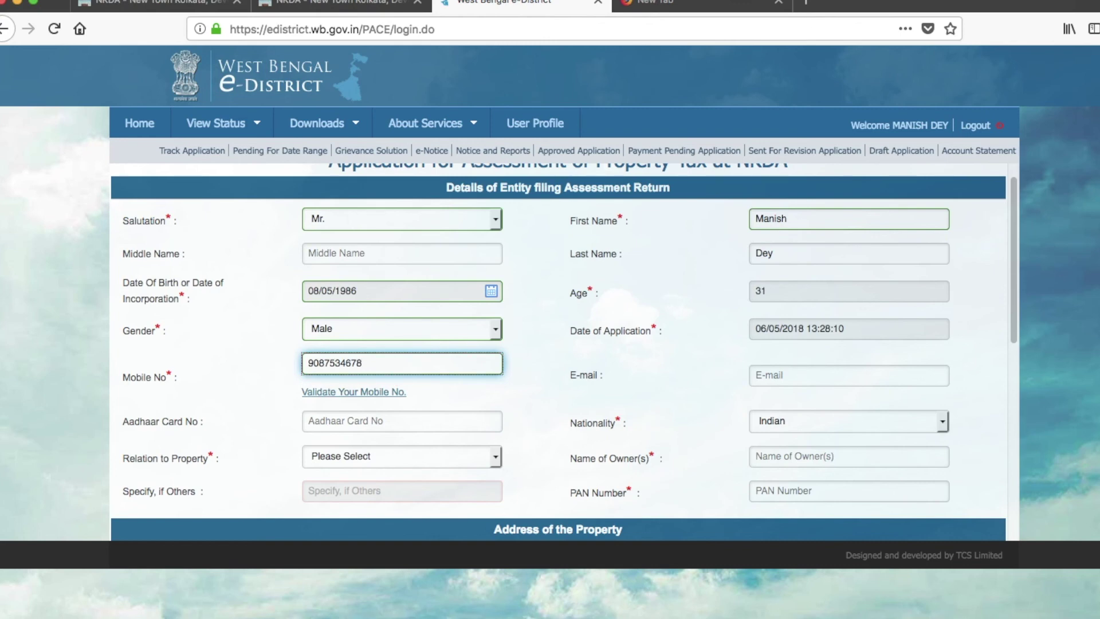
click(358, 393)
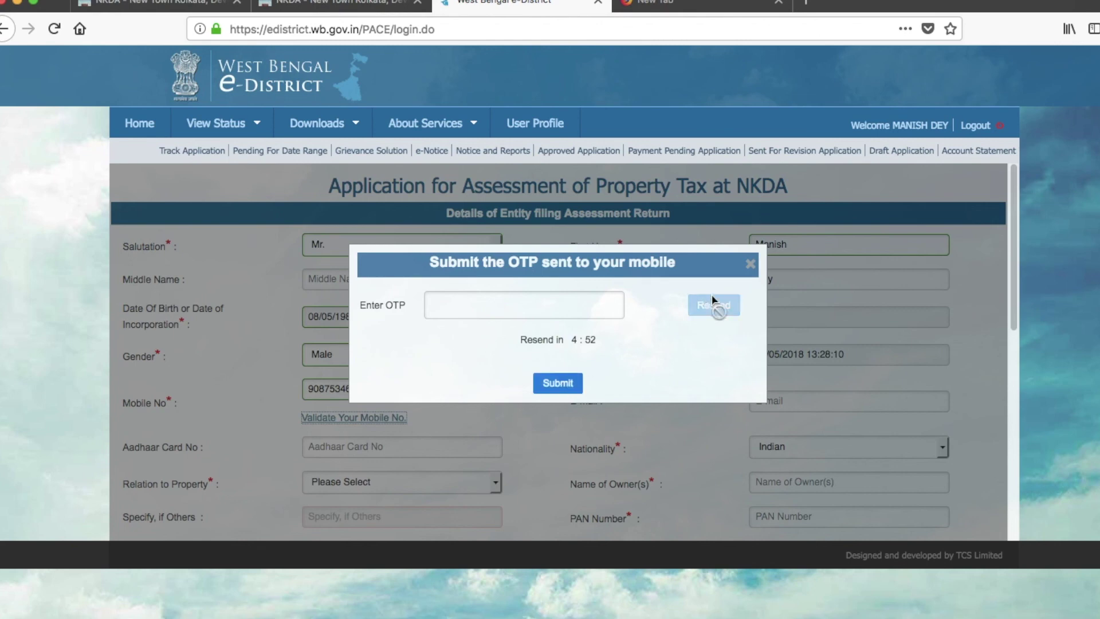
click(751, 268)
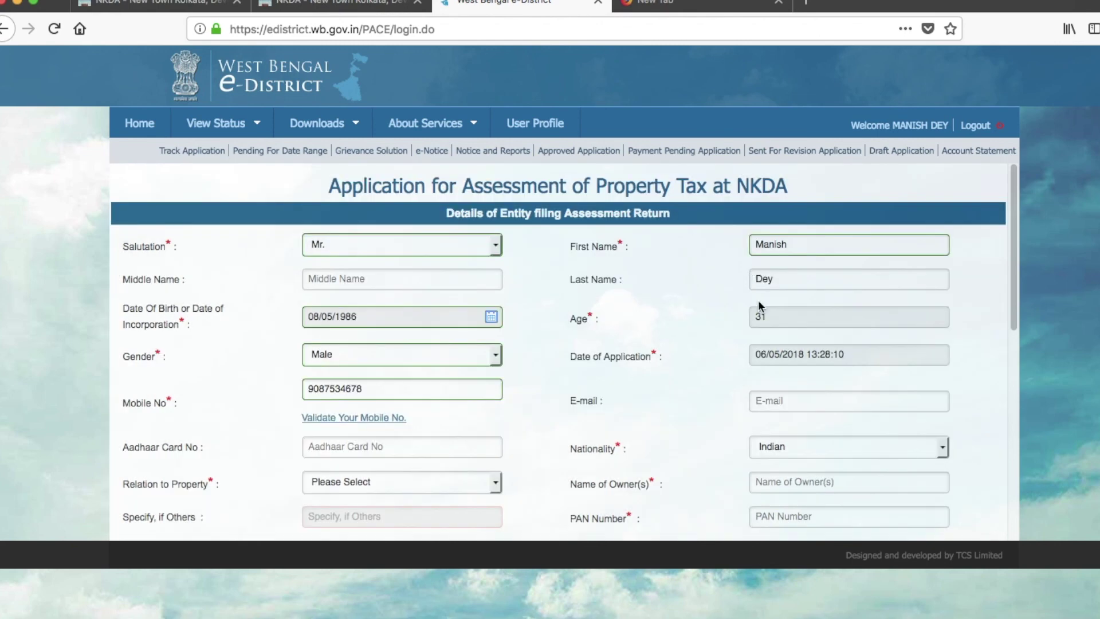
- Set Relation to Property to Present Owner so the owner's name fills in
click(804, 404)
scroll(804, 404, down, 1)
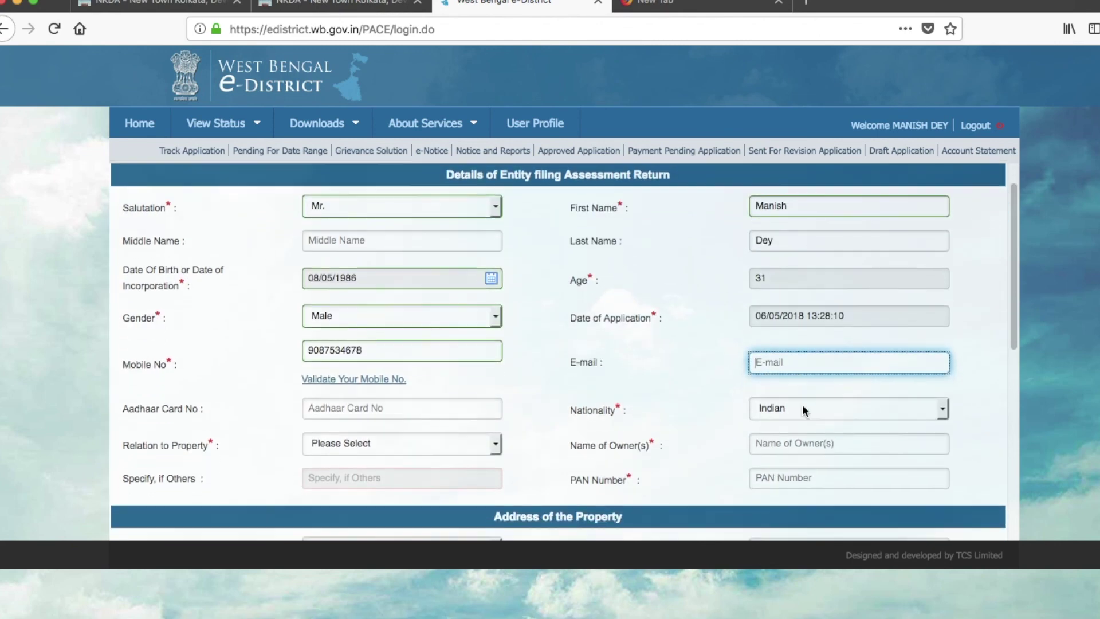
scroll(416, 423, down, 1)
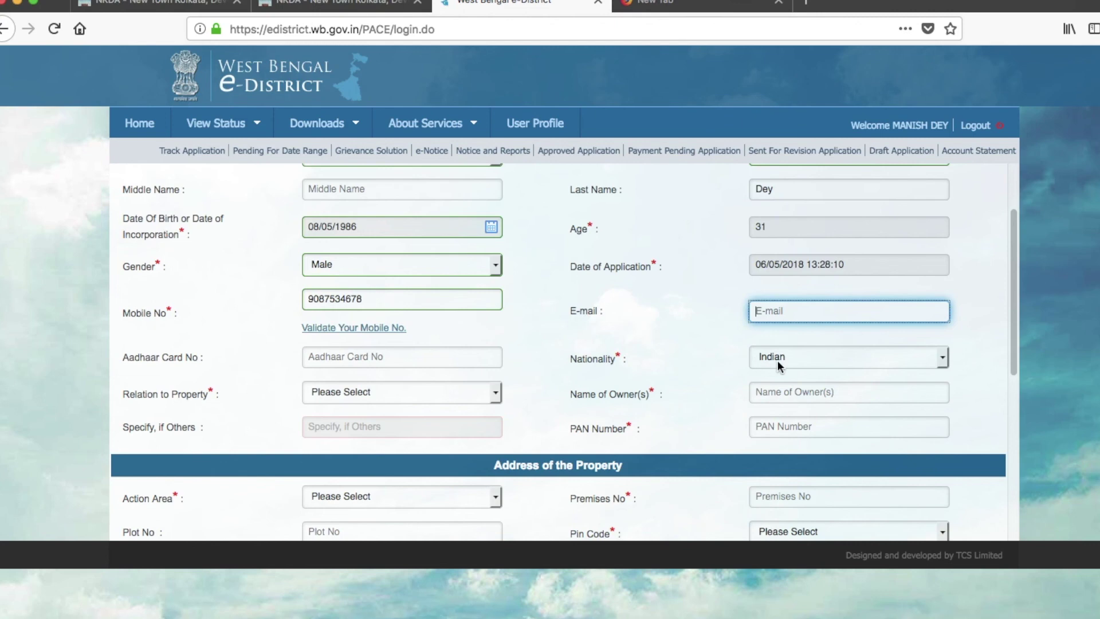
click(421, 391)
click(421, 391)
click(397, 393)
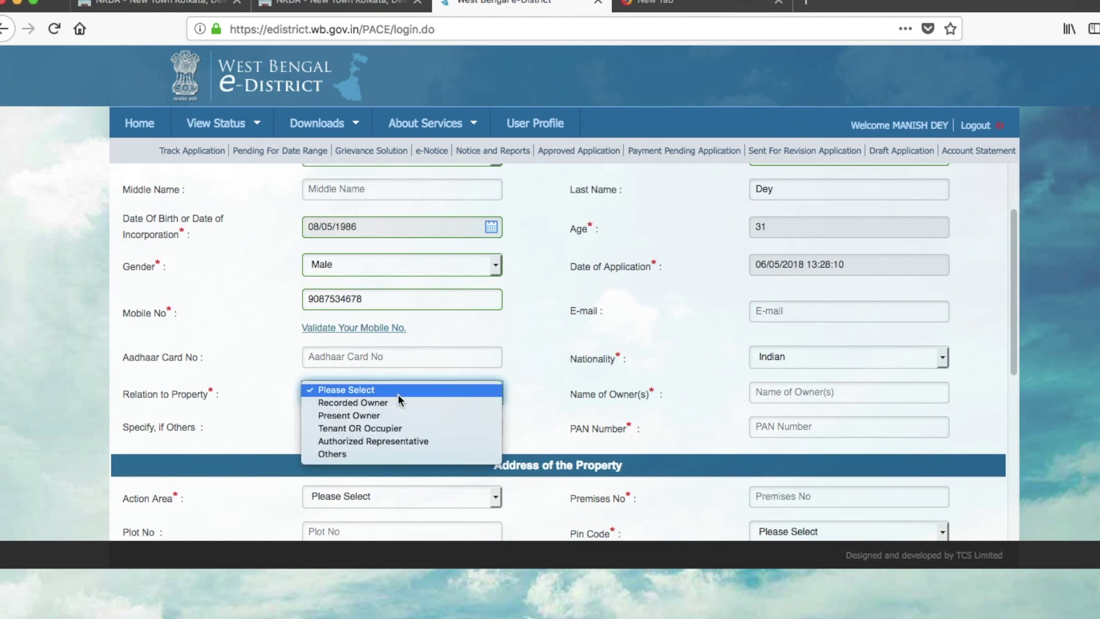
click(376, 414)
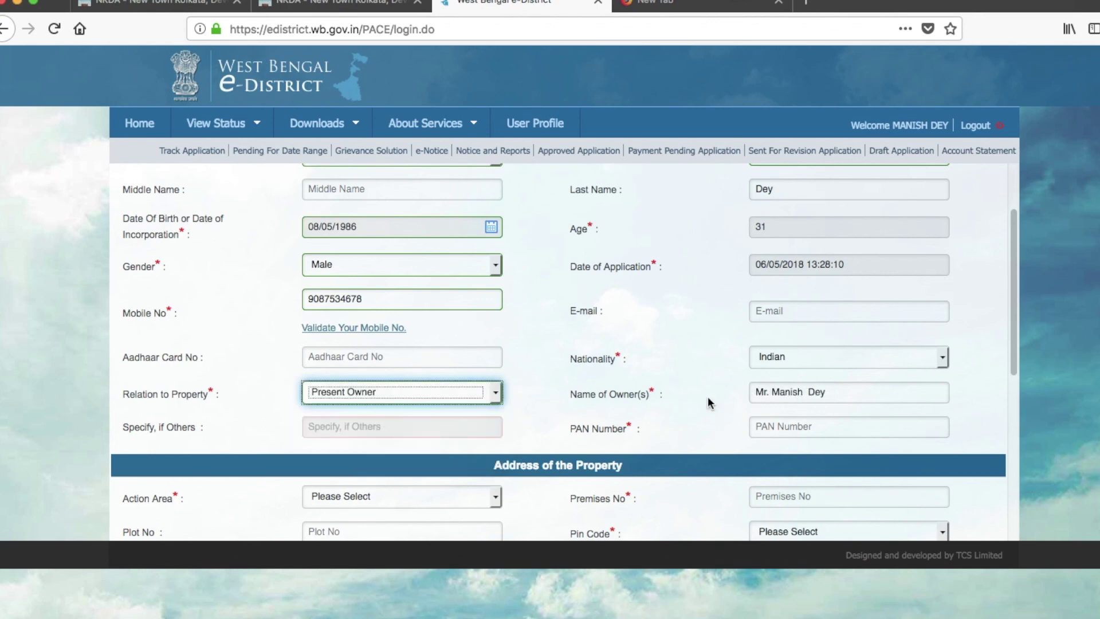
click(791, 427)
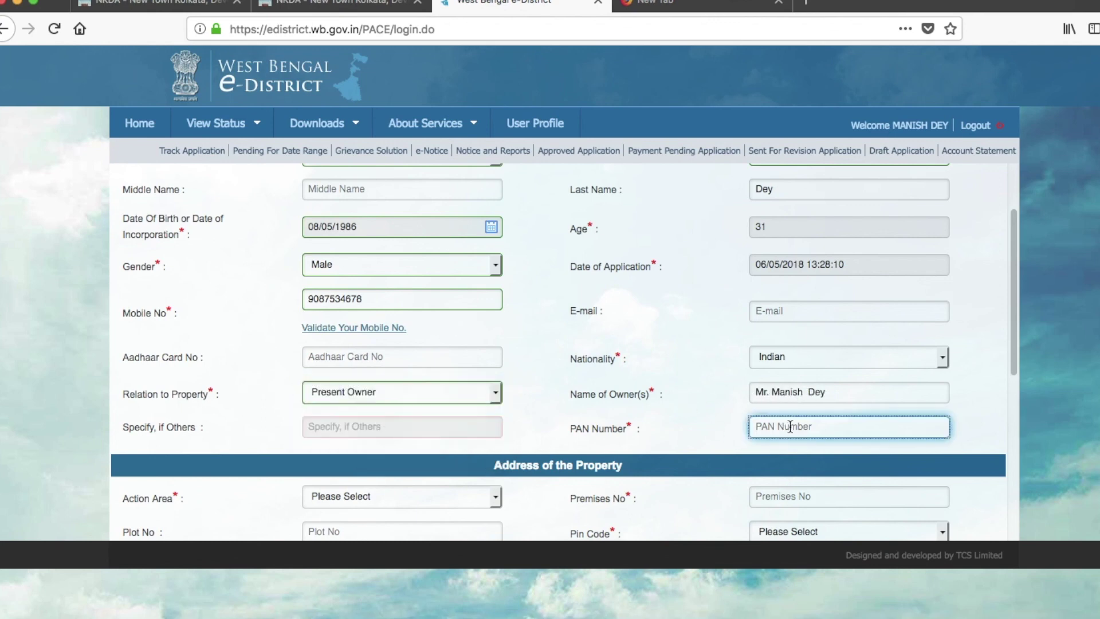
scroll(790, 426, down, 5)
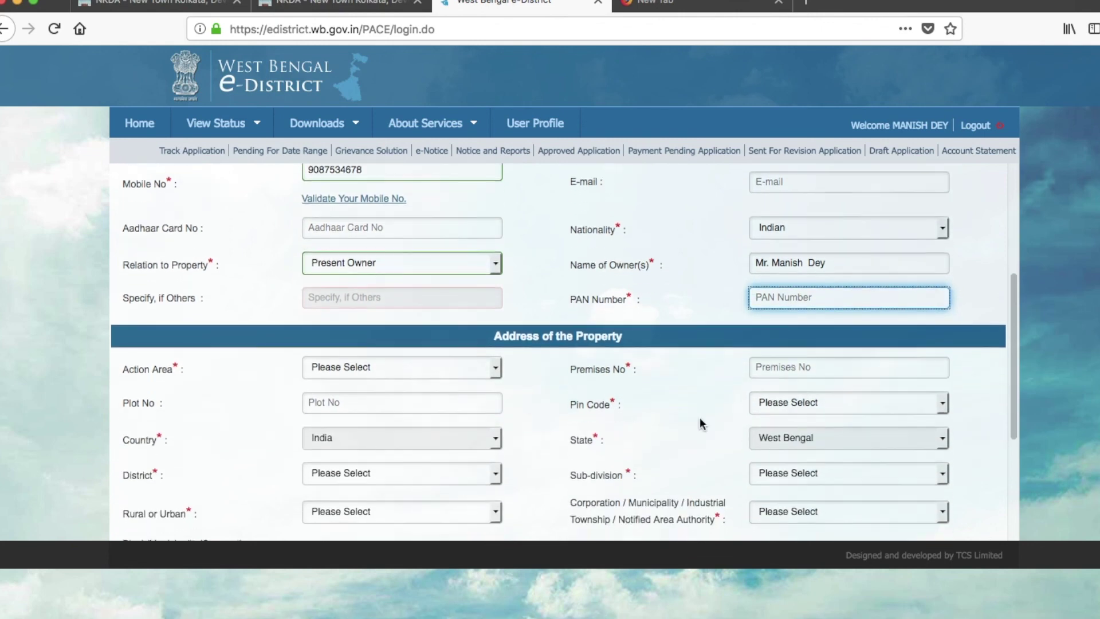
- Choose 3 as the Action Area in the Address of the Property section
scroll(553, 353, down, 2)
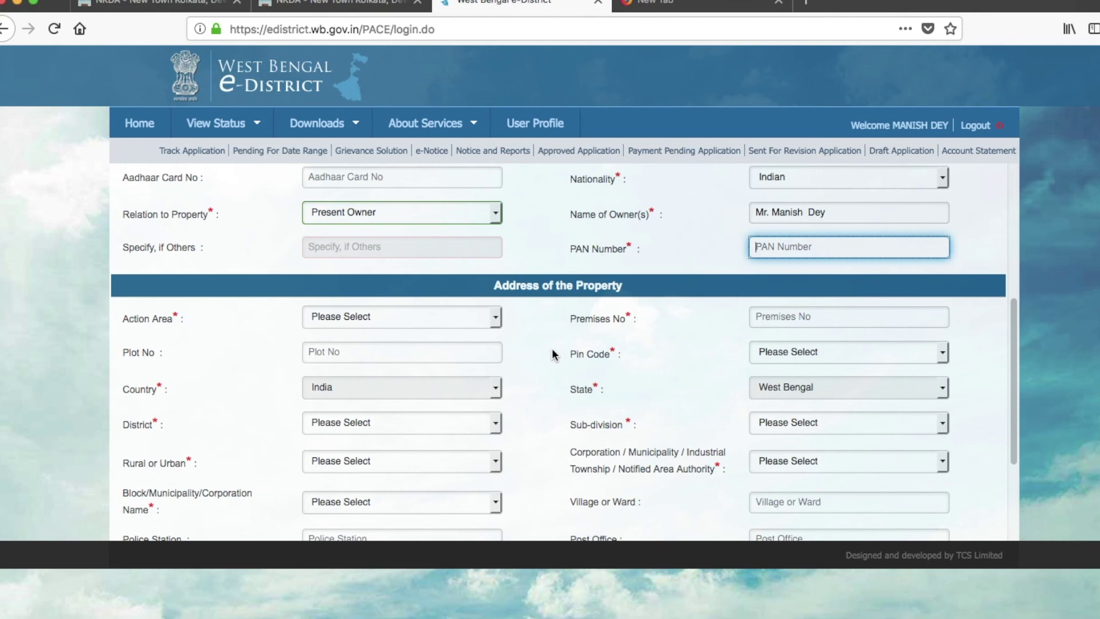
click(431, 324)
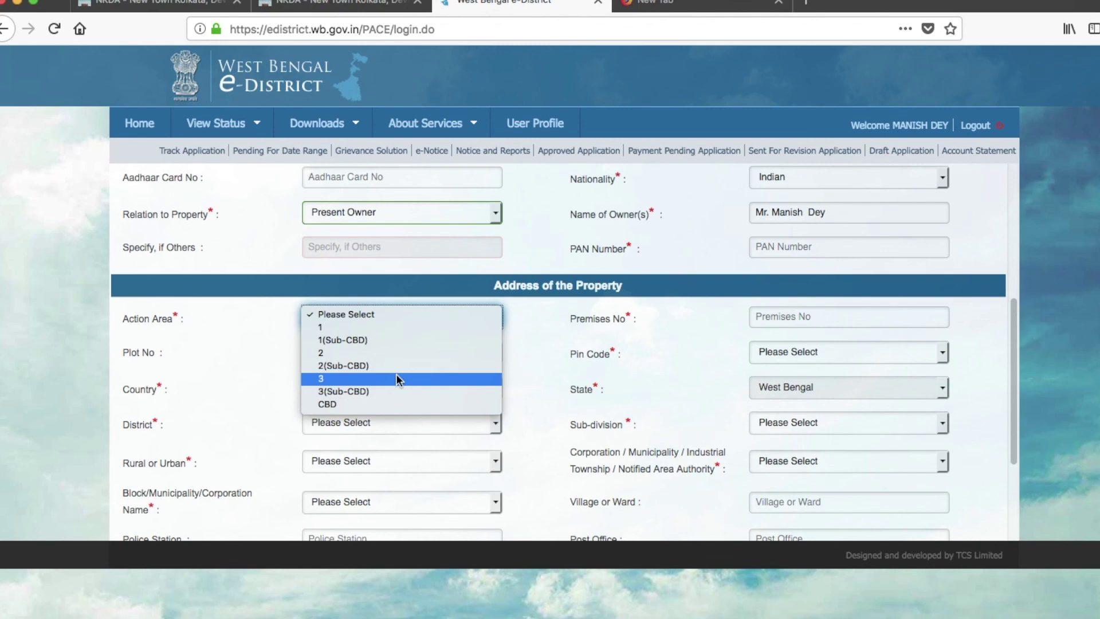
click(398, 378)
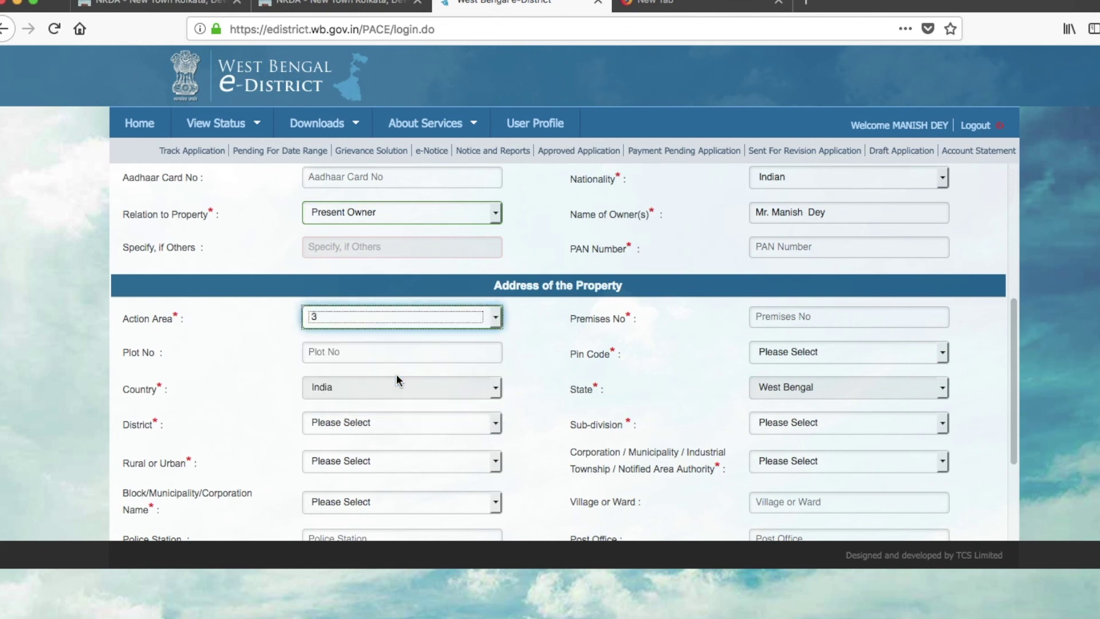
click(820, 322)
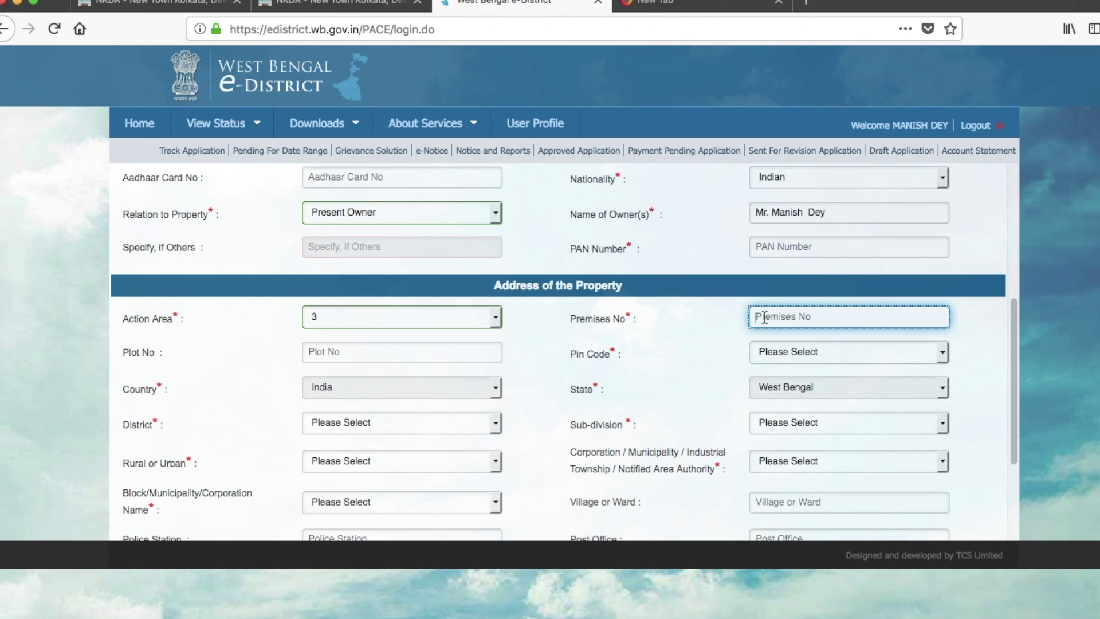
click(380, 5)
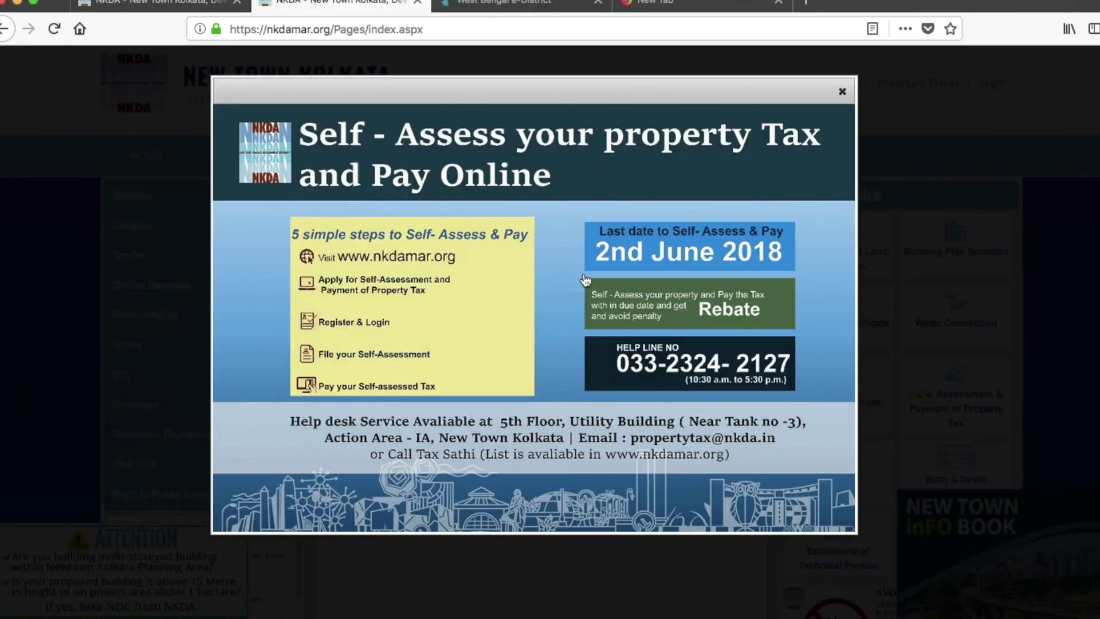
- Open the NKDA Property Tax self-assessment page and browse its help links
click(481, 315)
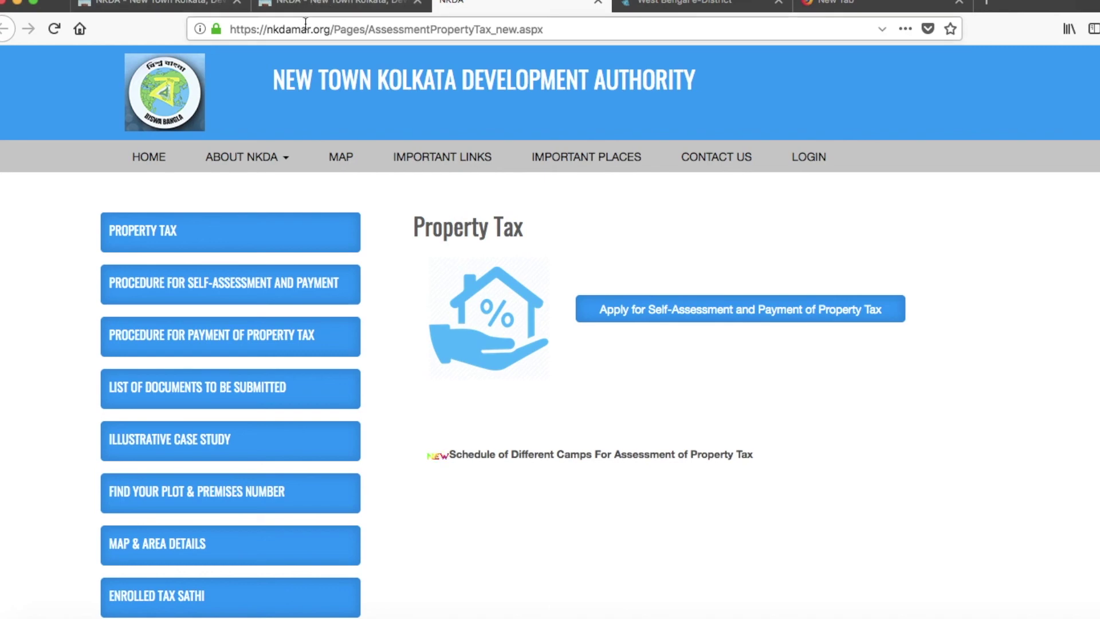
drag(334, 29, 584, 30)
key(Return)
click(187, 5)
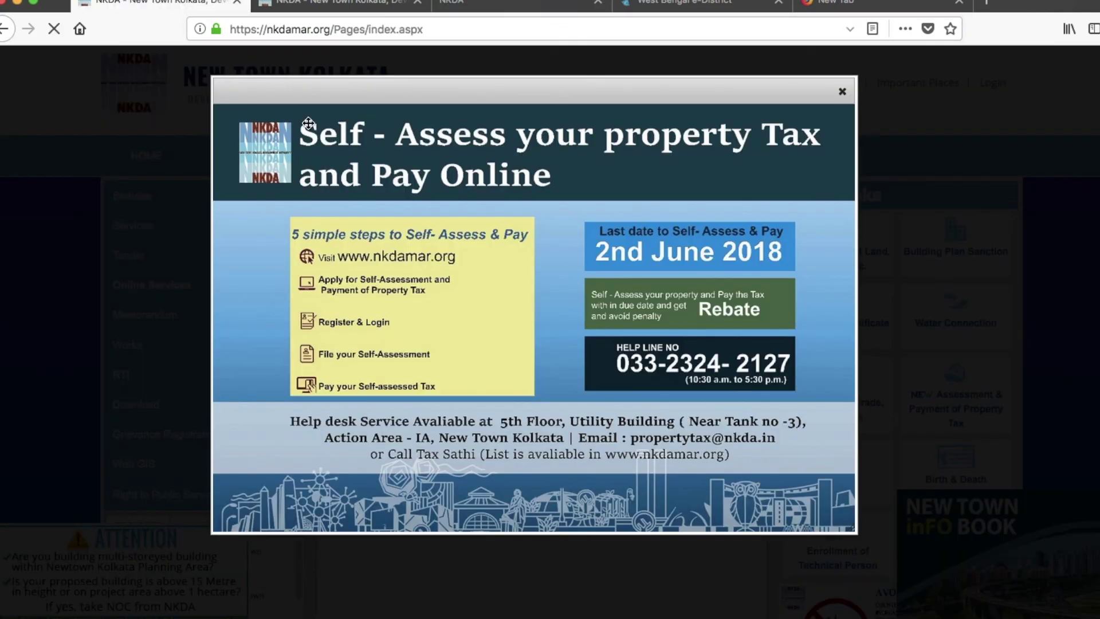
click(405, 289)
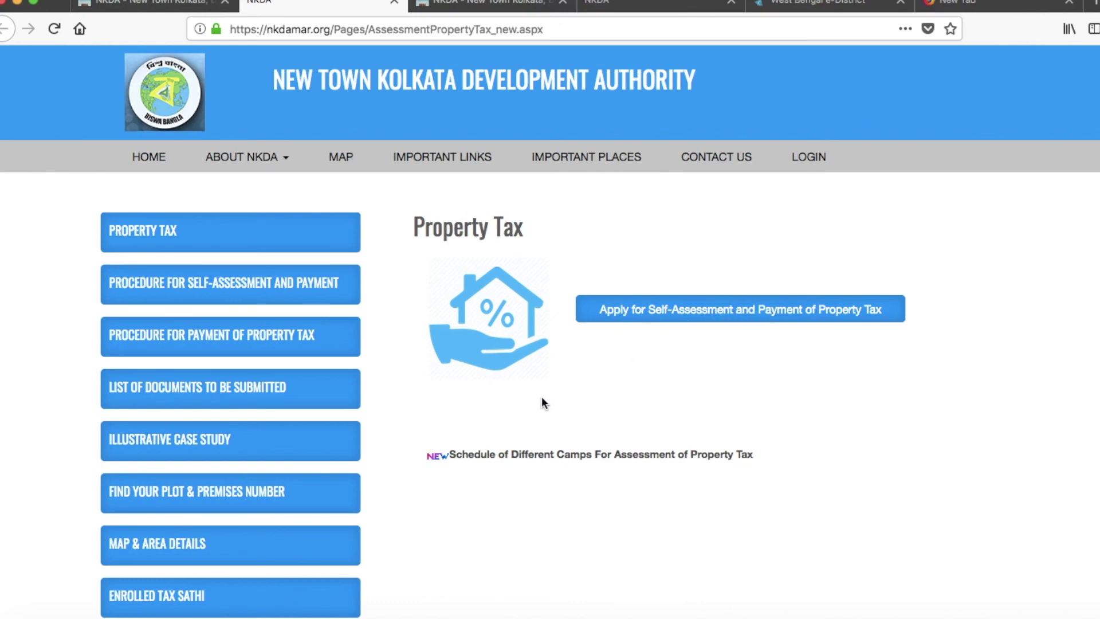
scroll(310, 341, down, 1)
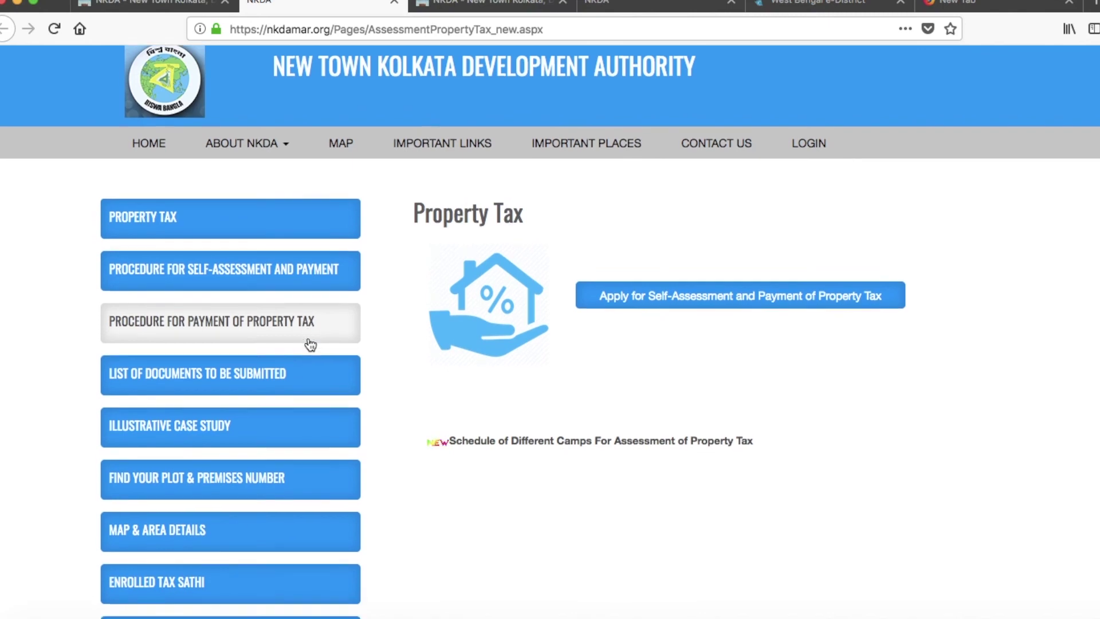
scroll(309, 343, down, 3)
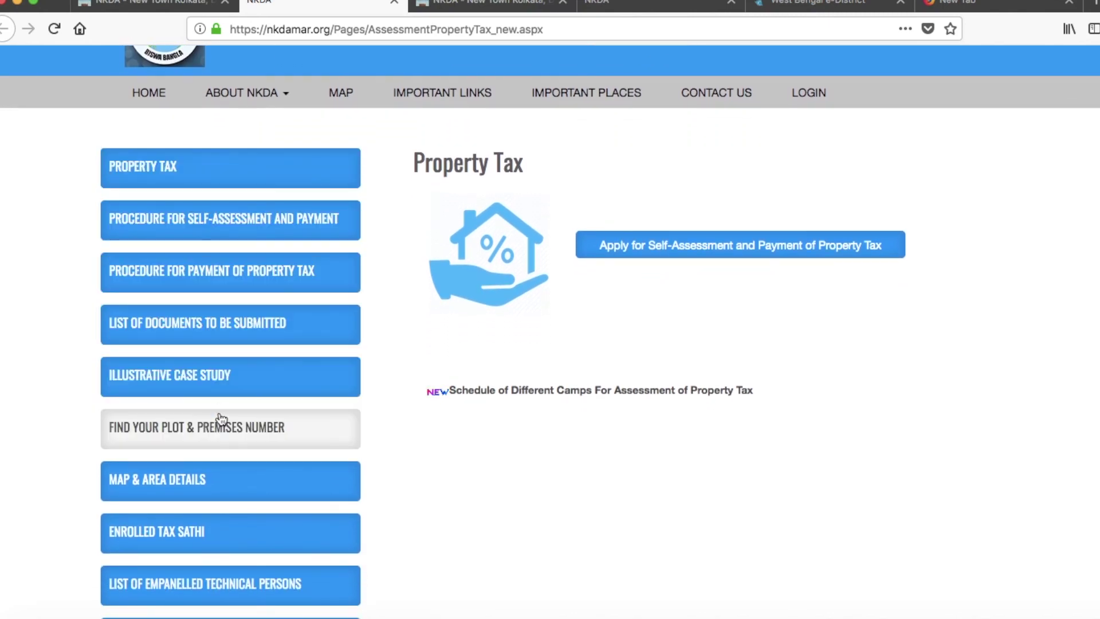
scroll(222, 338, down, 2)
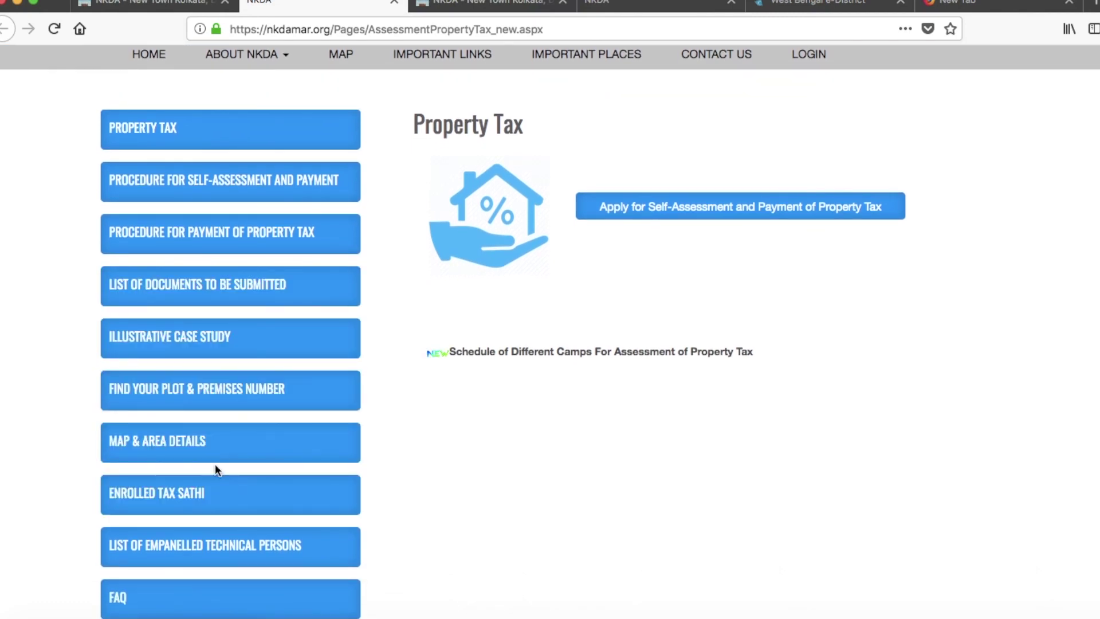
scroll(216, 386, down, 2)
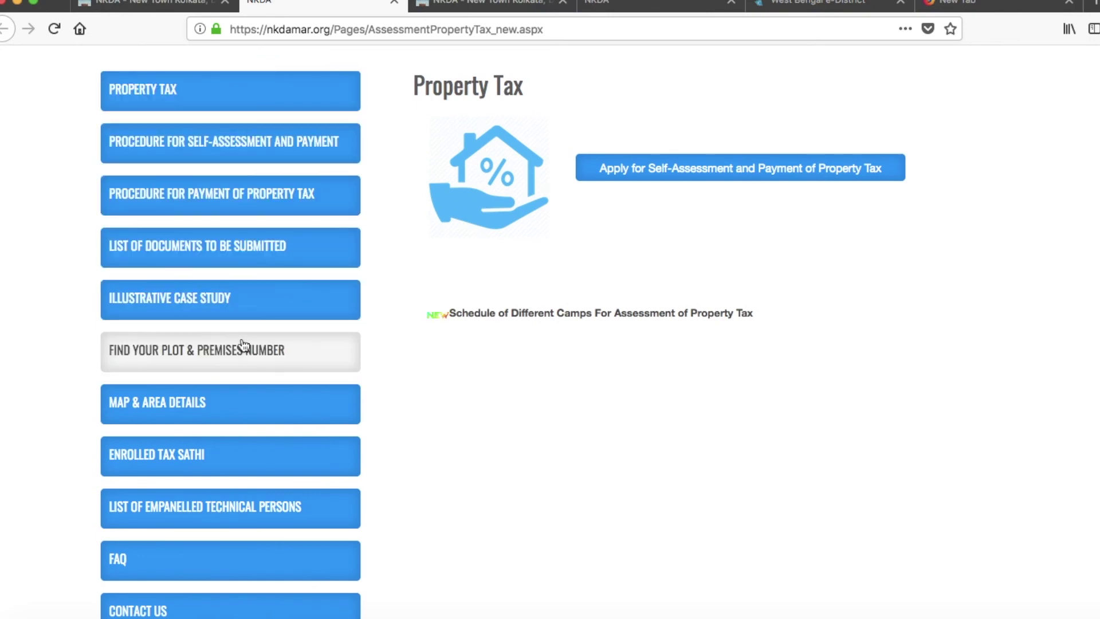
scroll(270, 125, up, 1)
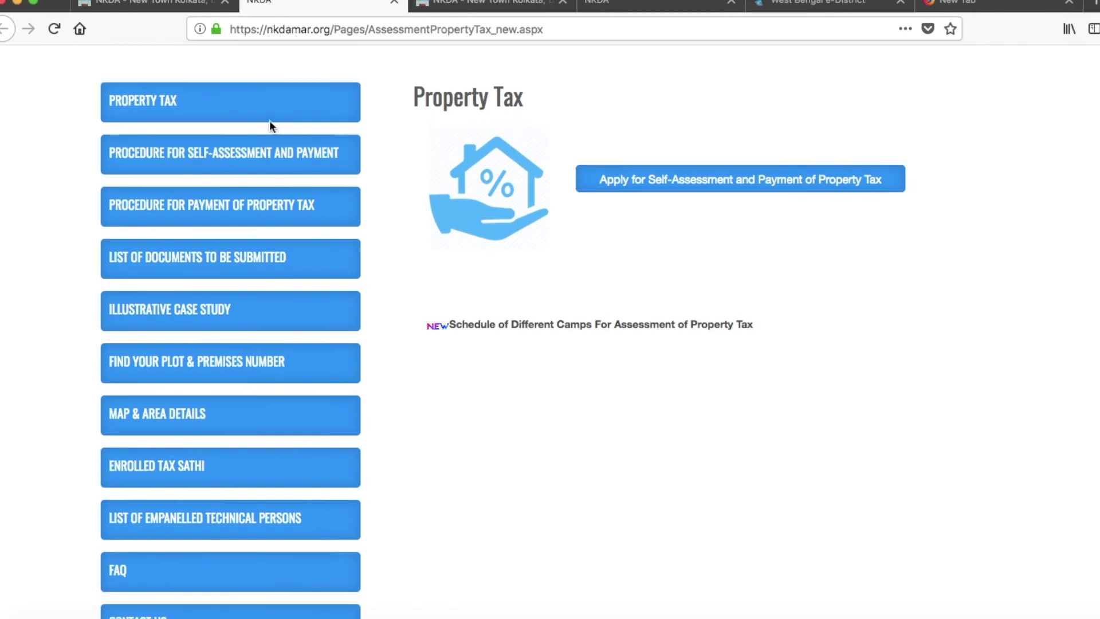
scroll(269, 121, up, 2)
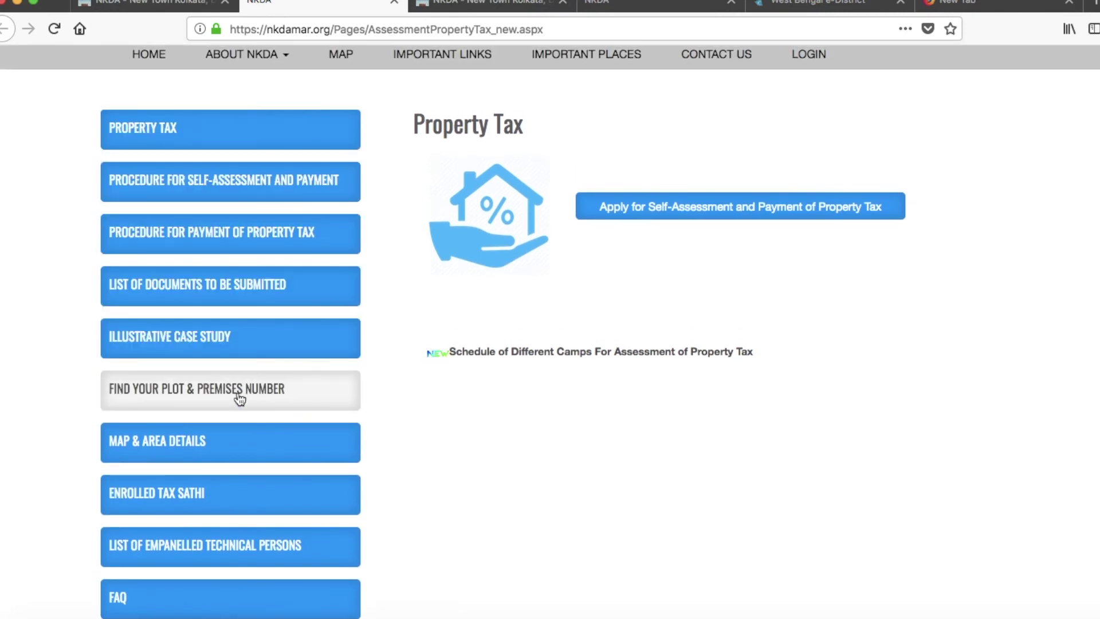
- Find New Town Heights in the housing complex list and copy plot IIIE/5 and premises 25-0852
click(269, 398)
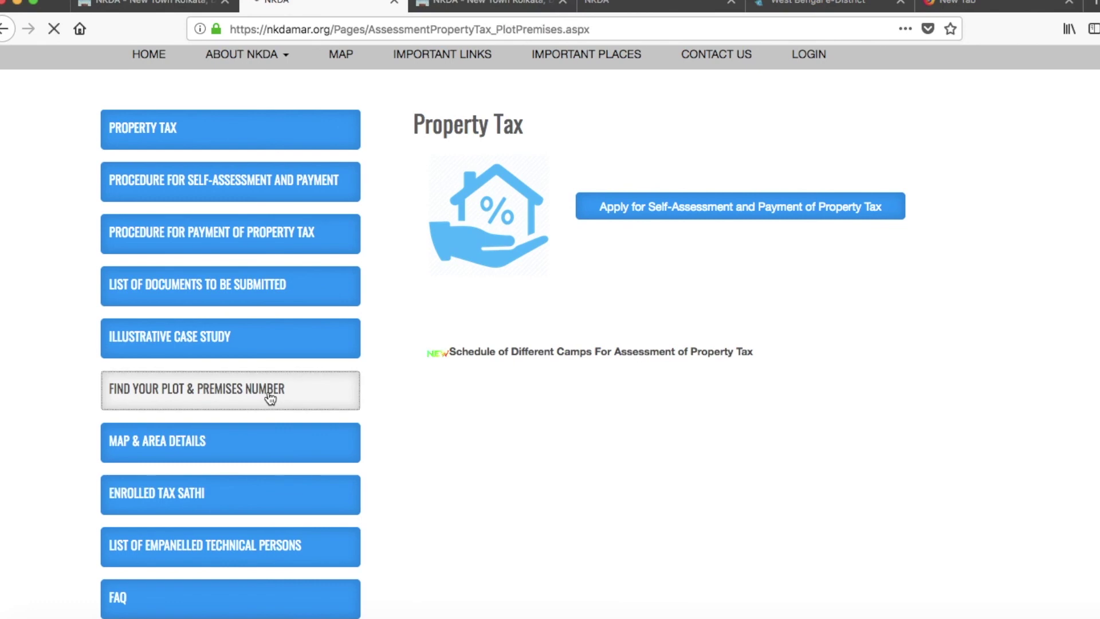
scroll(800, 393, down, 2)
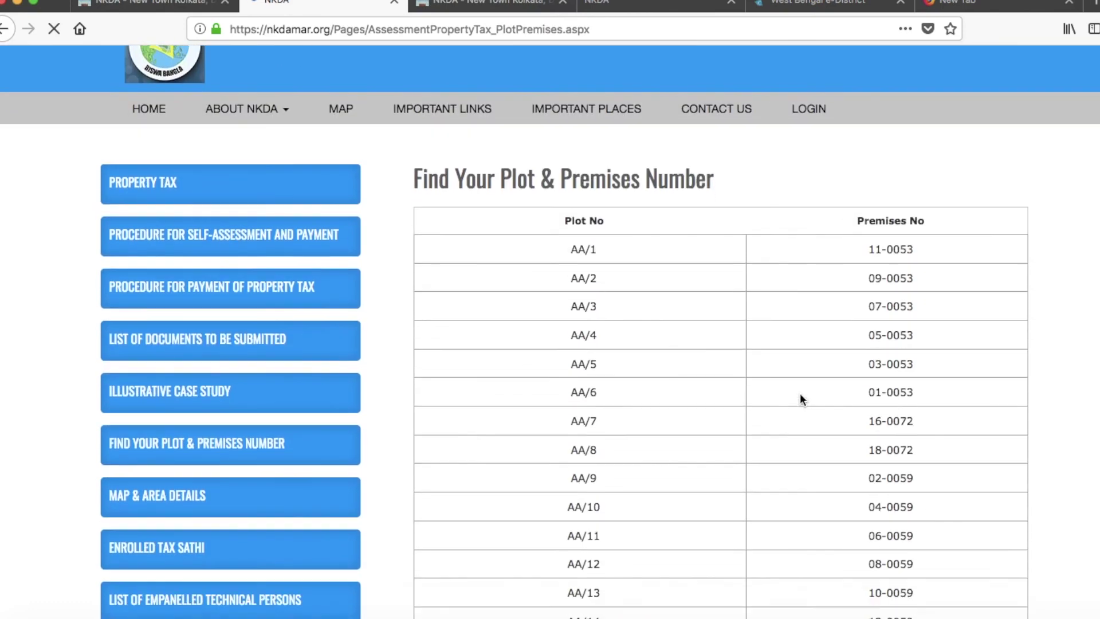
scroll(800, 393, down, 6)
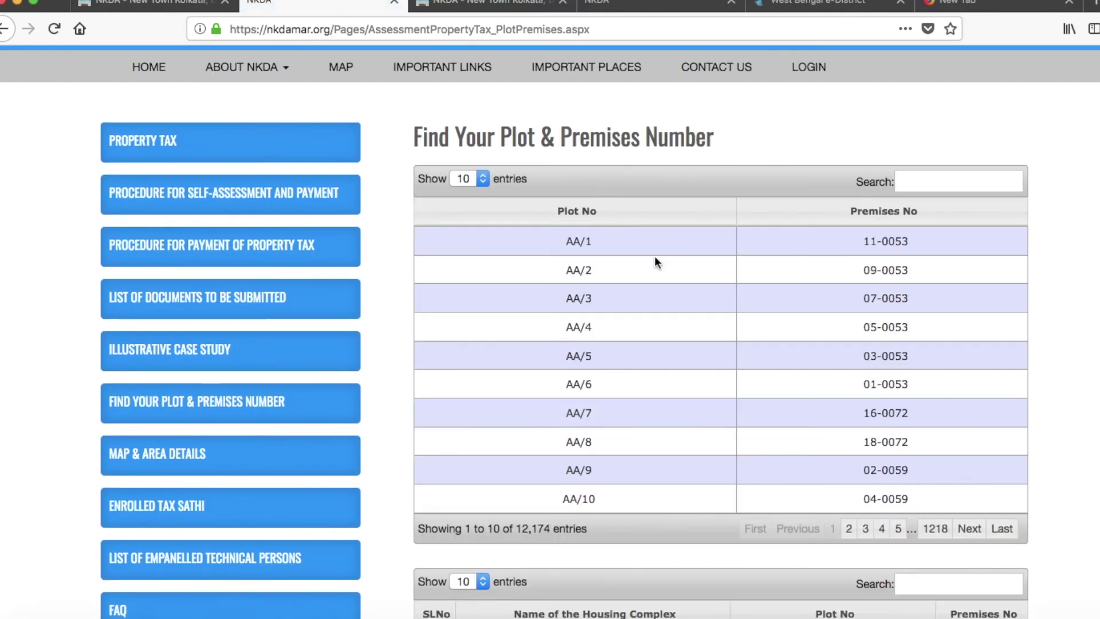
scroll(654, 256, down, 2)
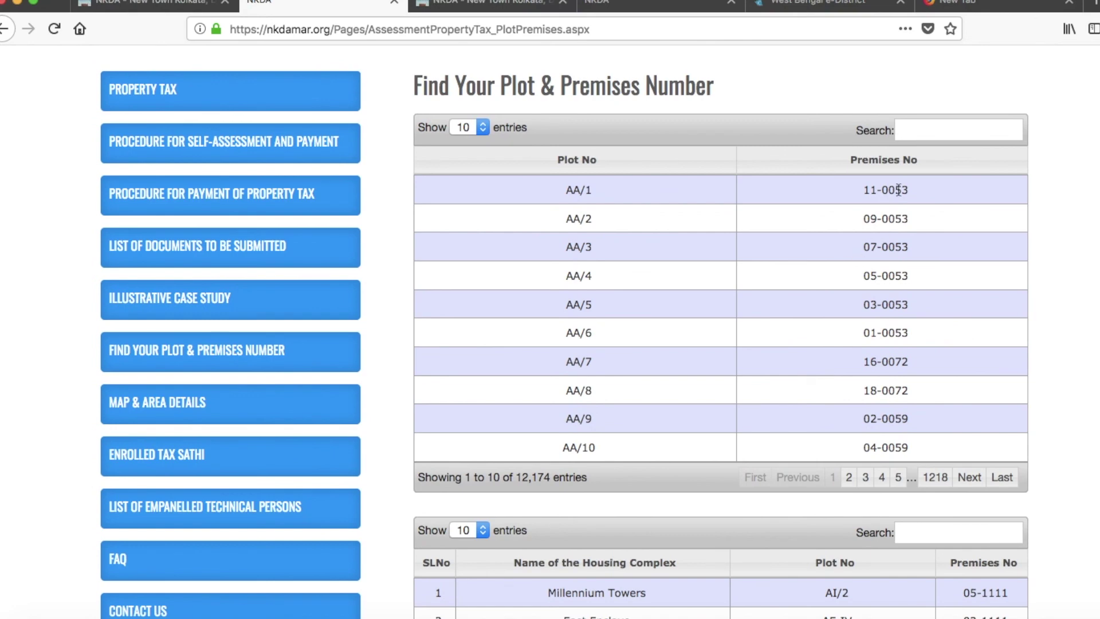
scroll(908, 237, down, 2)
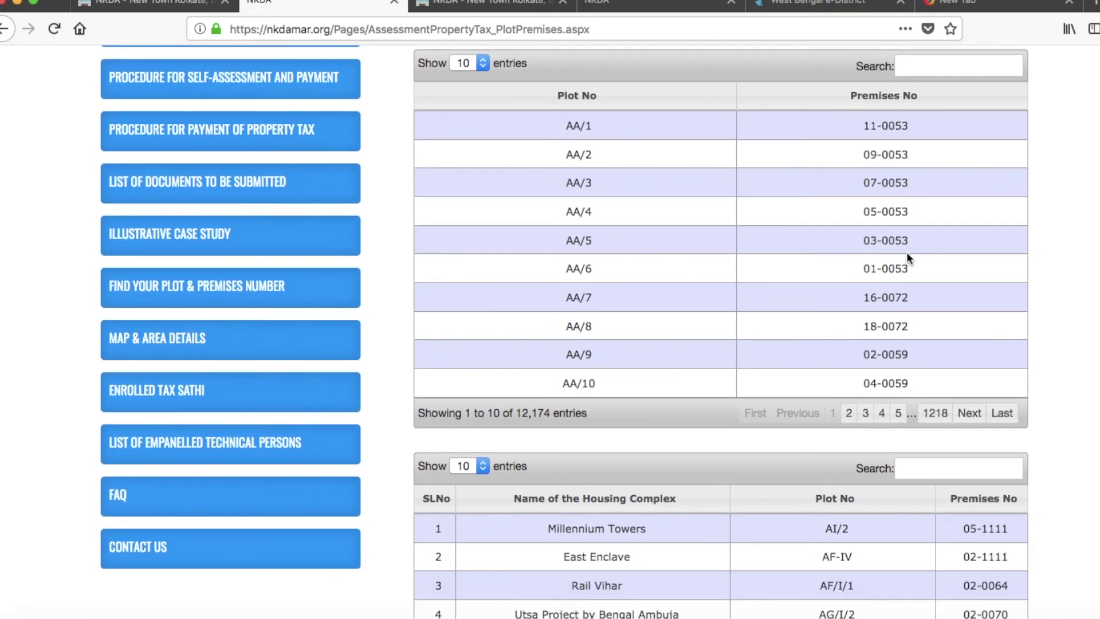
scroll(904, 367, up, 1)
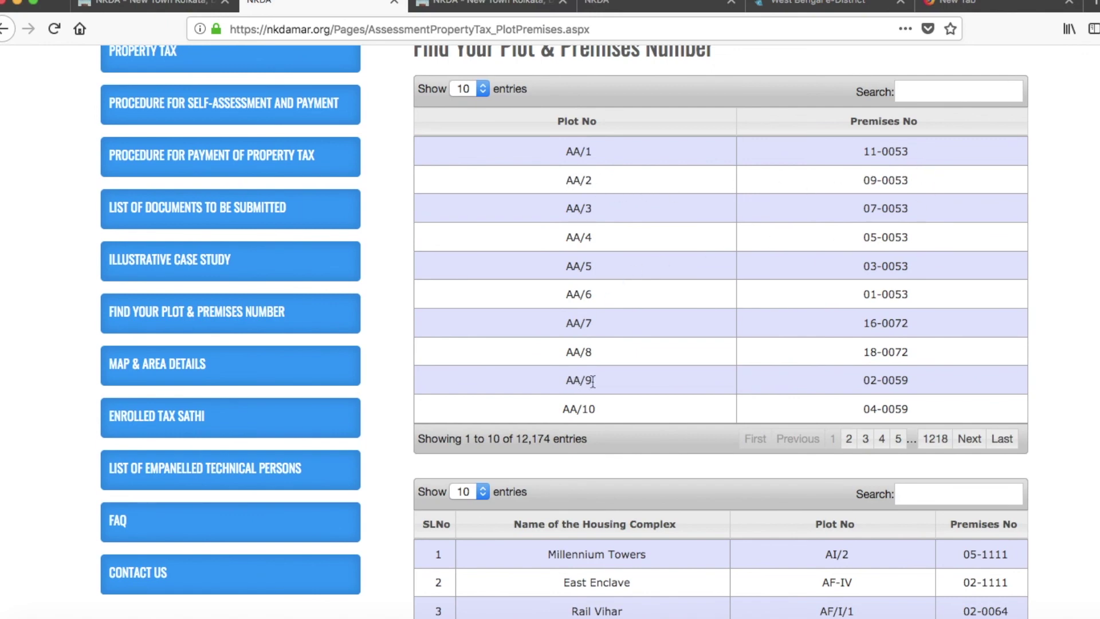
scroll(906, 390, down, 1)
scroll(906, 388, down, 4)
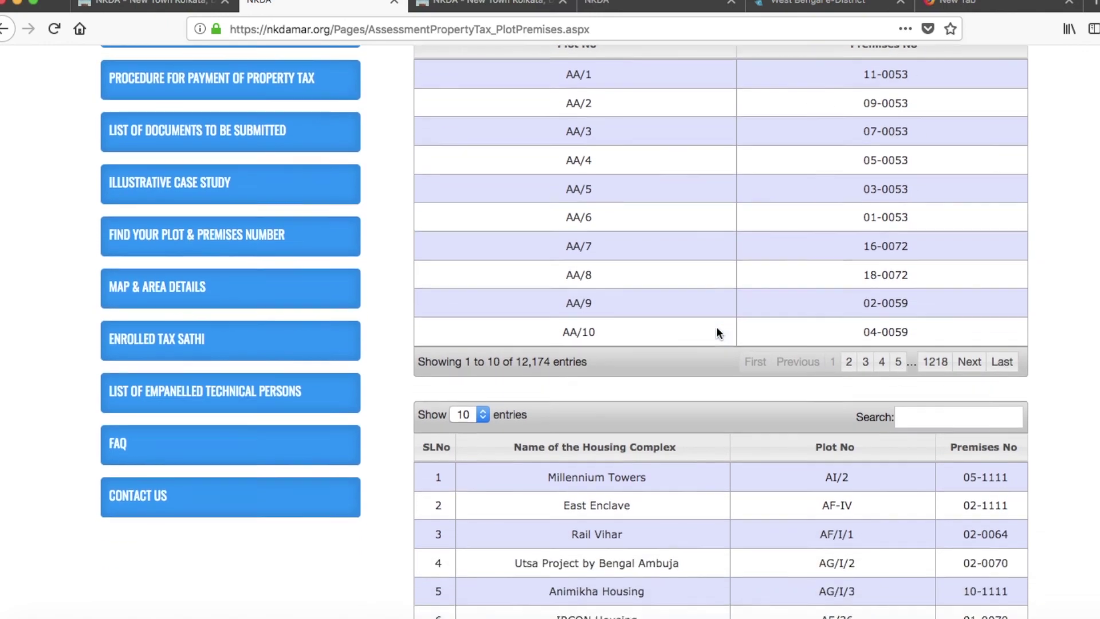
scroll(655, 405, down, 2)
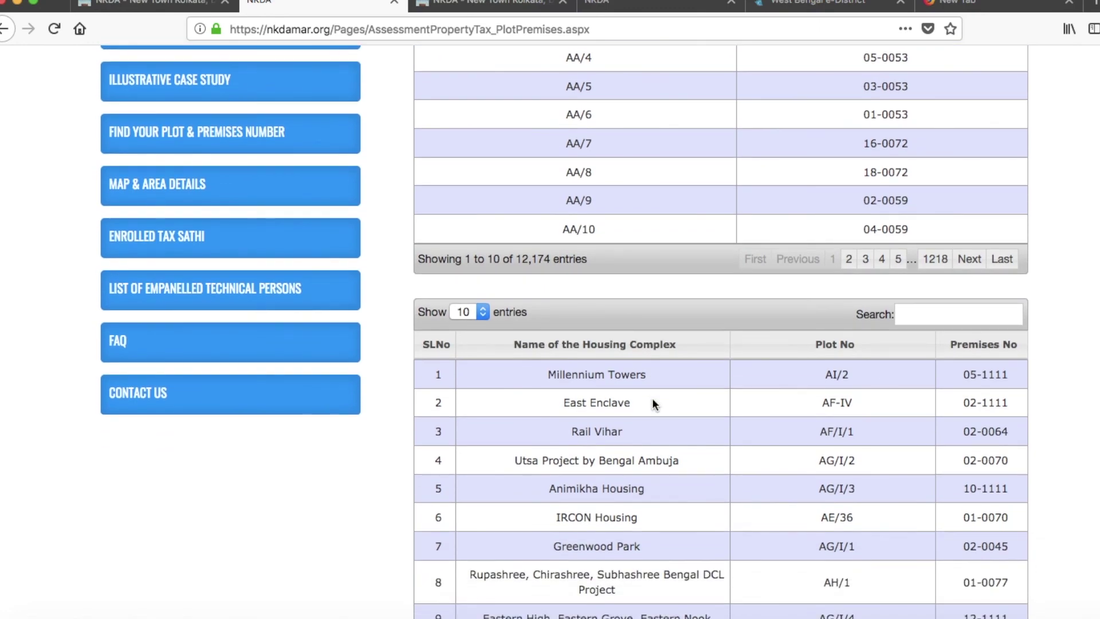
scroll(653, 401, down, 5)
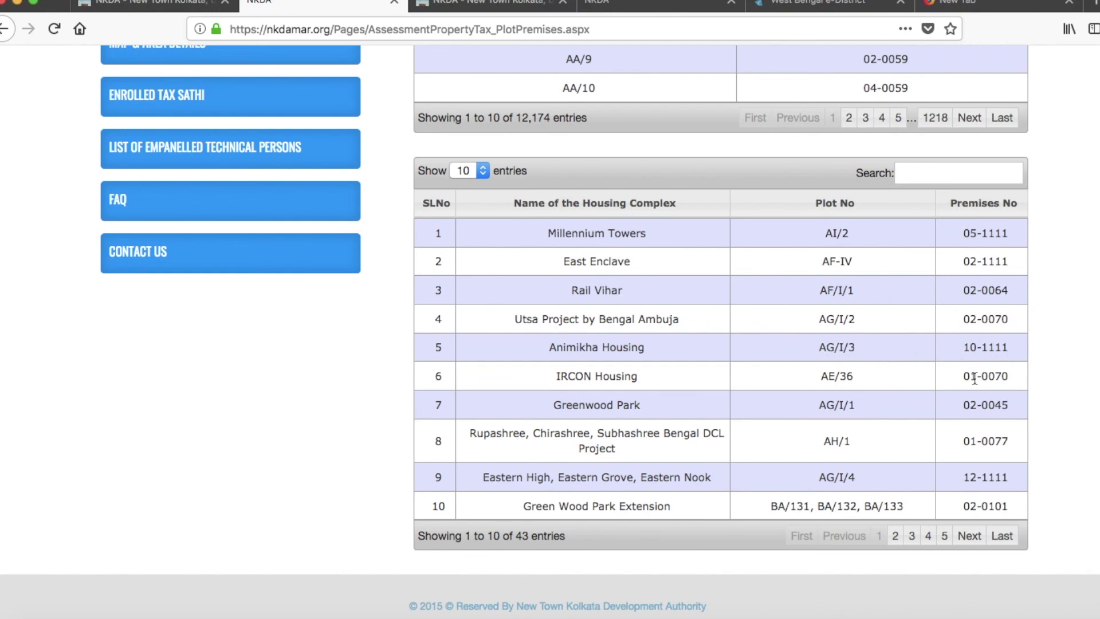
click(945, 535)
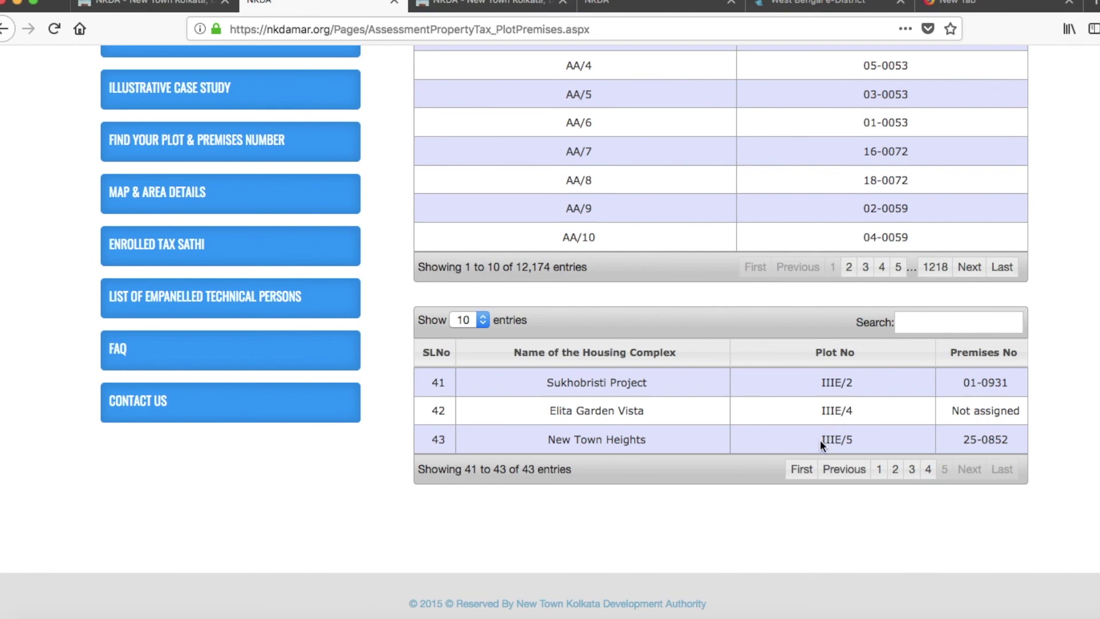
drag(820, 439, 849, 441)
drag(965, 441, 1006, 440)
key(super+c)
click(805, 5)
key(super+v)
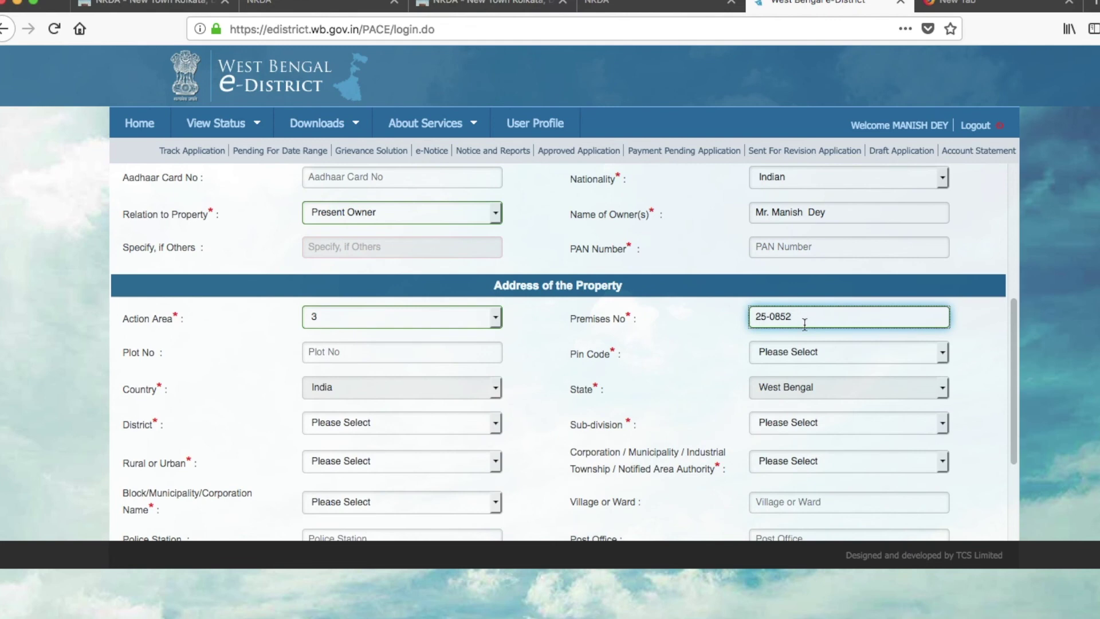
click(429, 355)
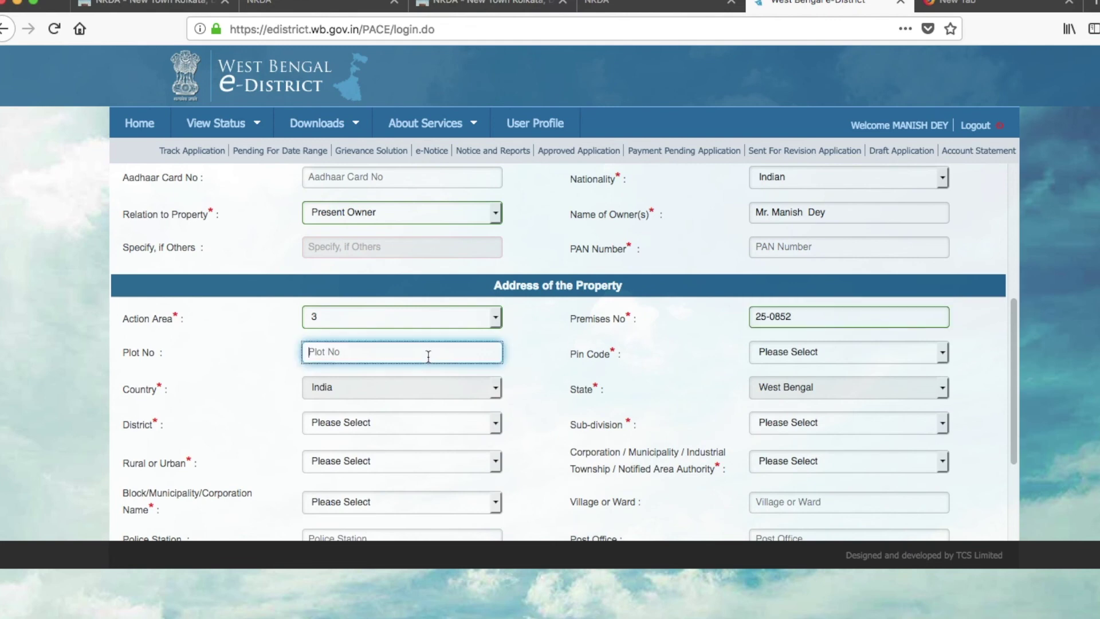
click(788, 318)
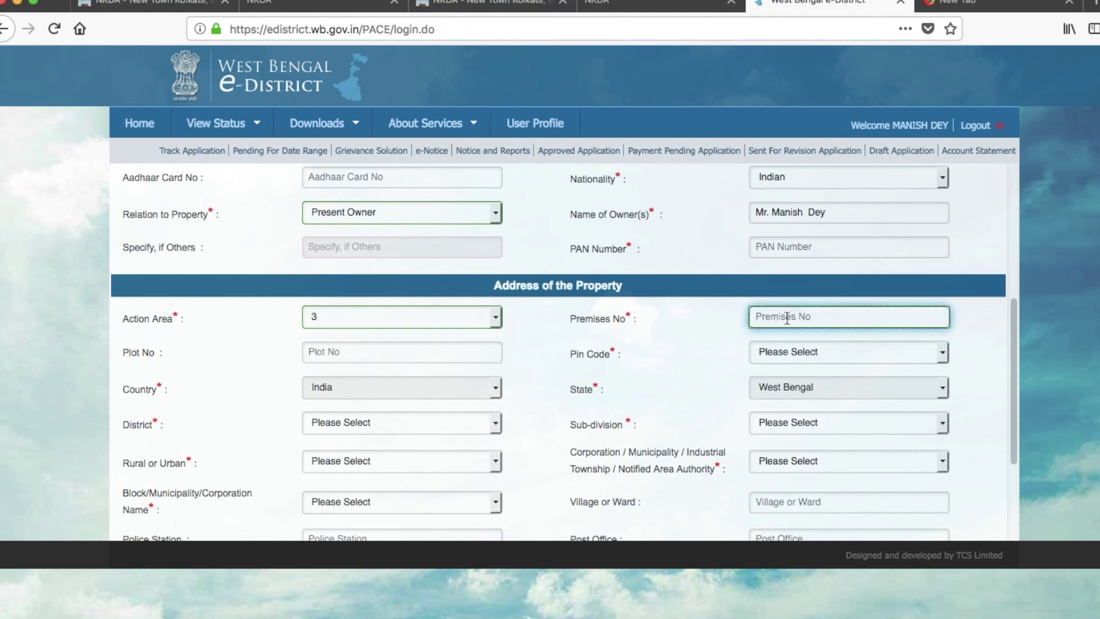
key(super+v)
click(393, 350)
text(IIIE/5)
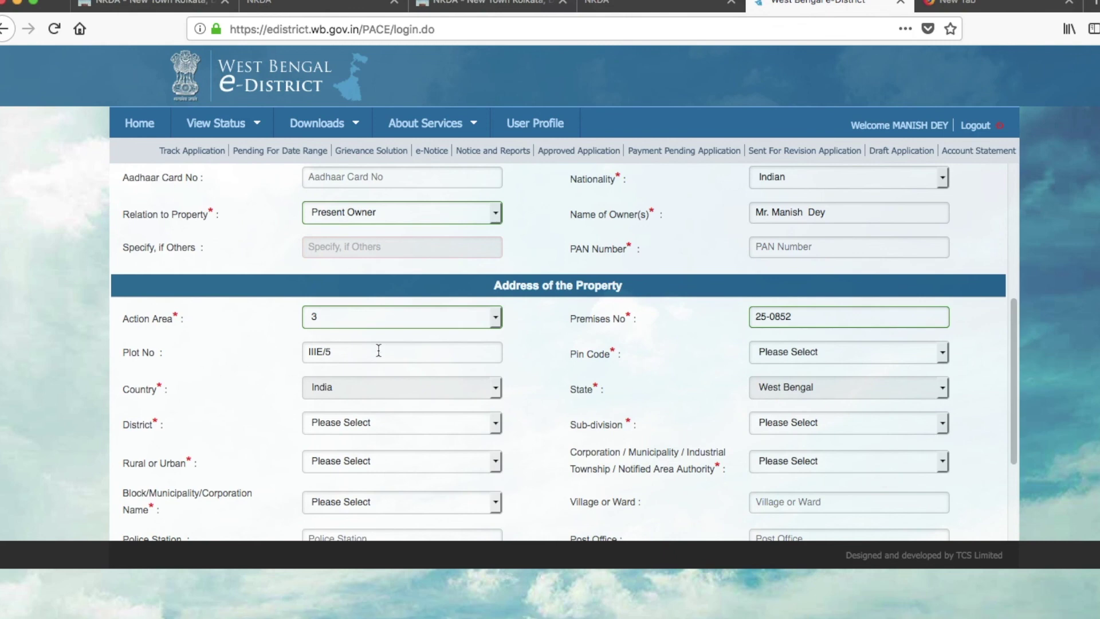
click(817, 355)
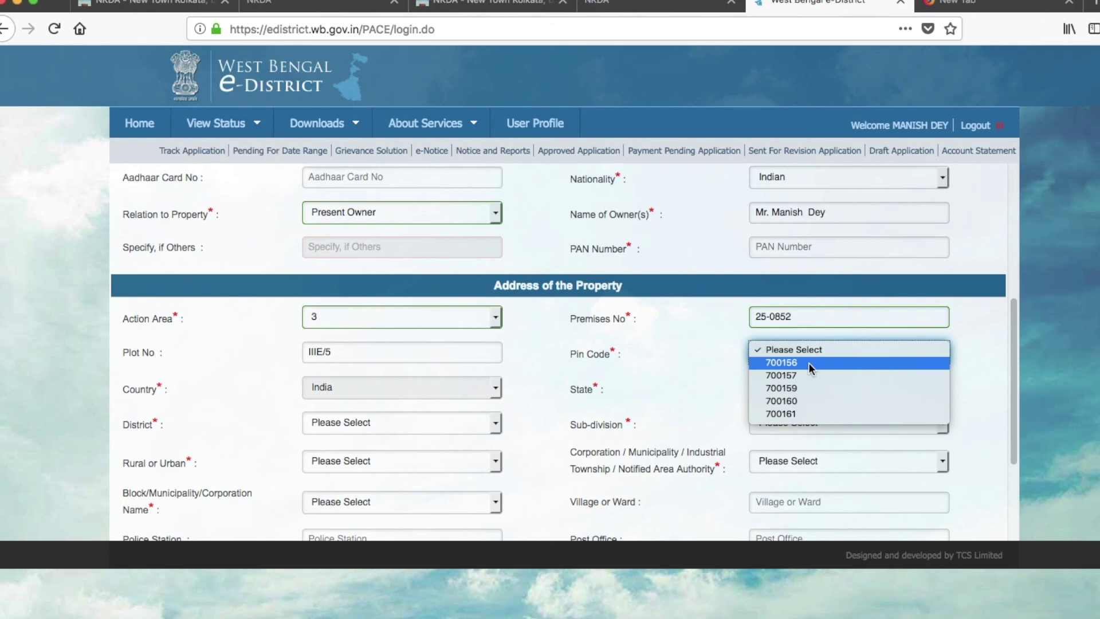
click(809, 363)
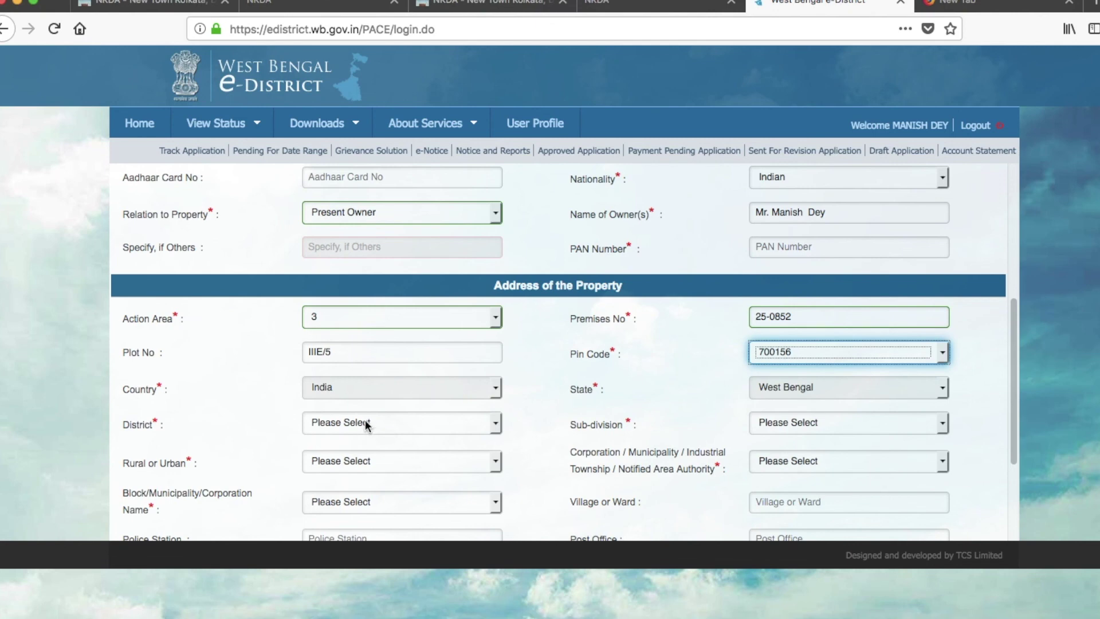
scroll(390, 434, down, 1)
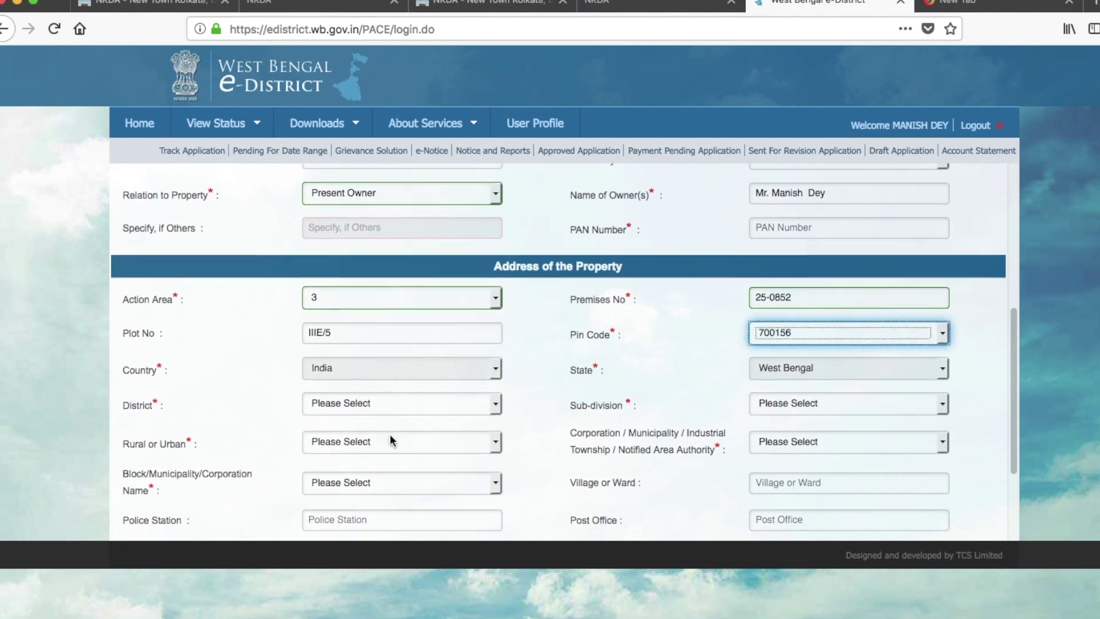
- Choose South 24 Parganas as the district, auto-filling Alipur Sadar, Urban and NKDA
click(403, 383)
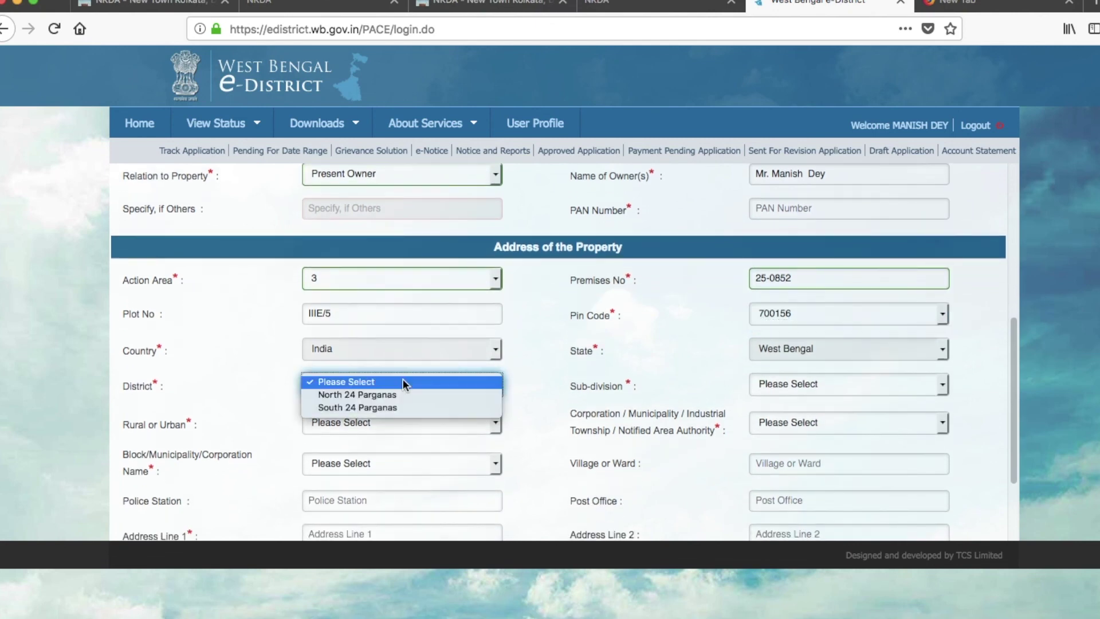
click(382, 408)
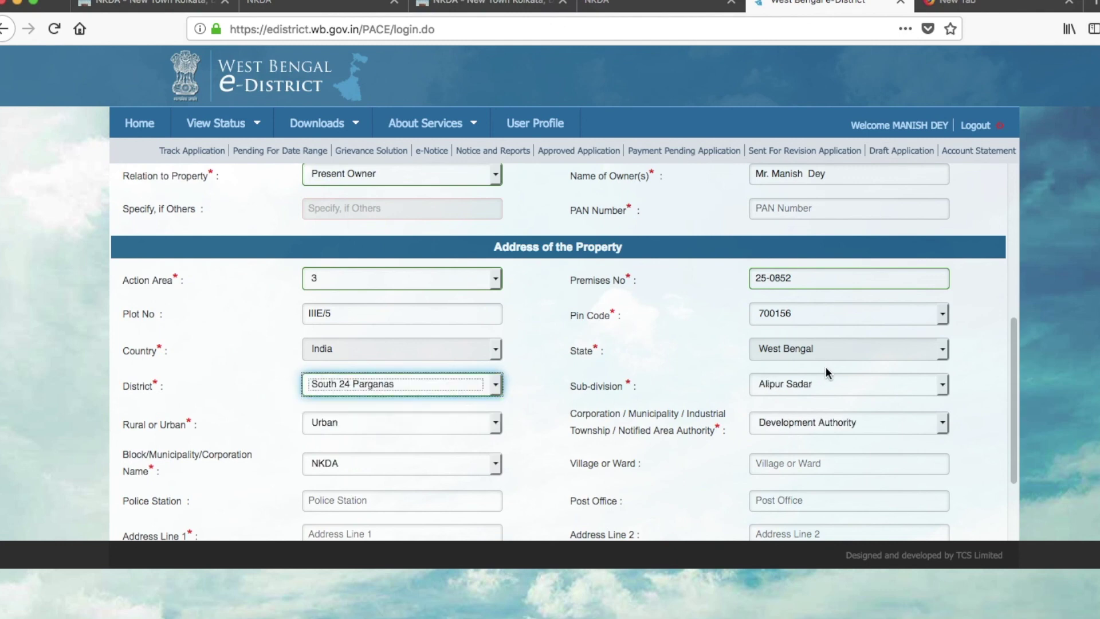
scroll(812, 399, down, 1)
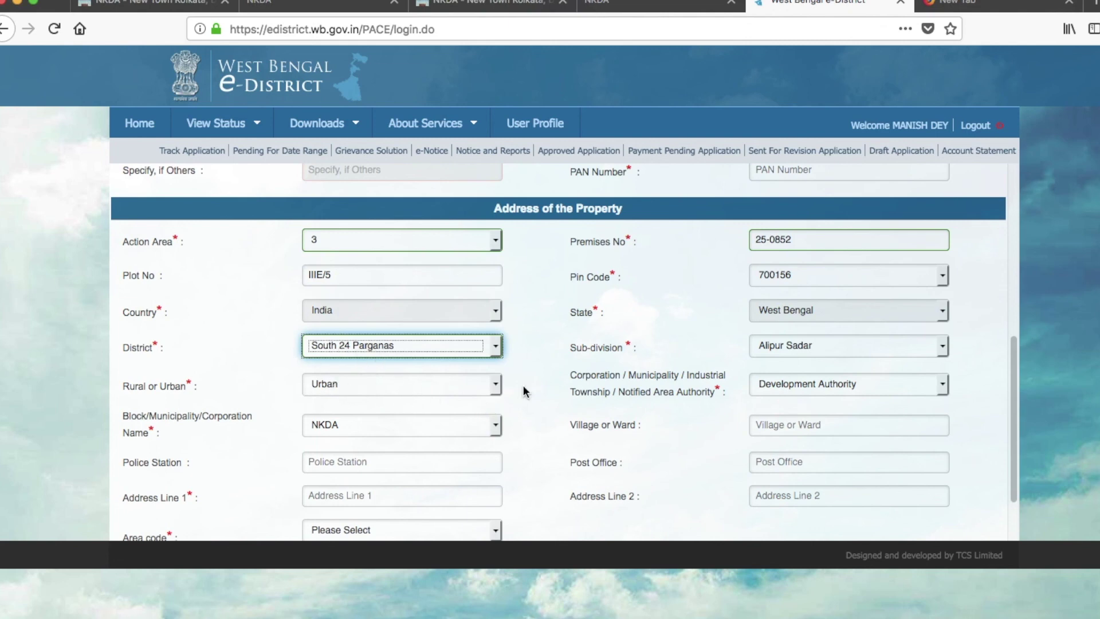
scroll(805, 387, down, 1)
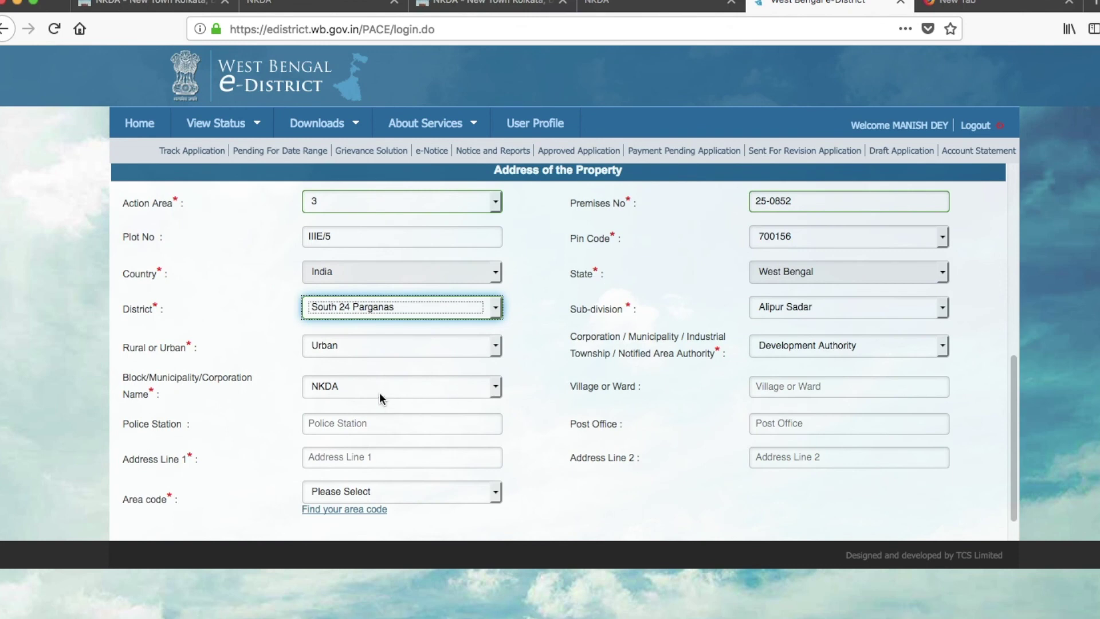
- Enter NEW TOWN as the police station
click(346, 426)
text(NEW)
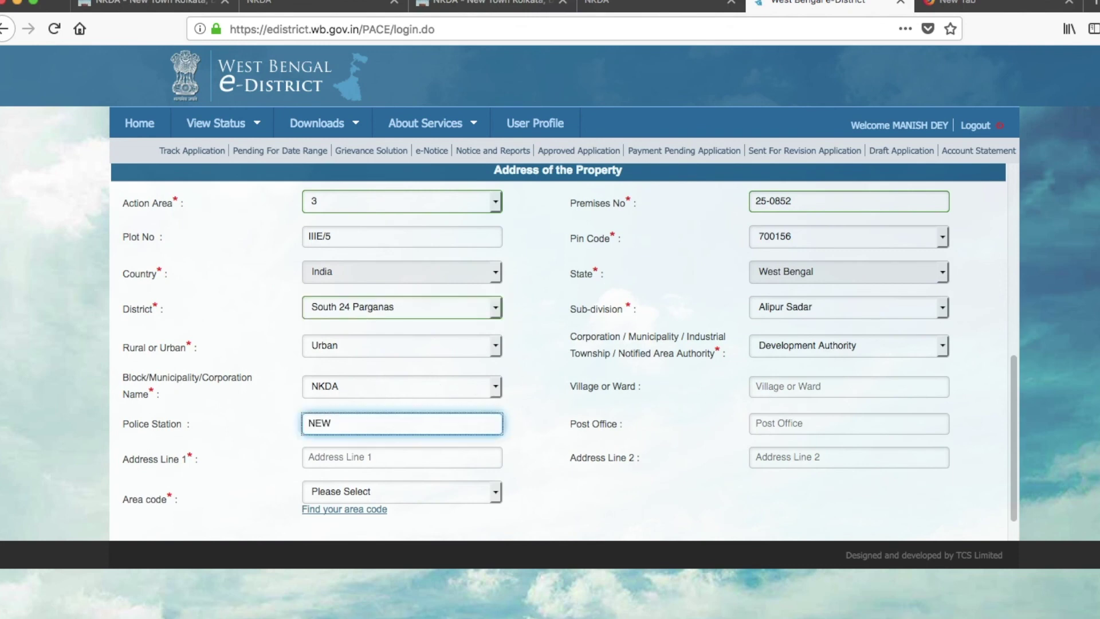
text( TOWN)
scroll(362, 459, up, 1)
scroll(362, 459, down, 1)
- Fill in the flat's full New Town Heights postal address as Address Line 1
click(409, 462)
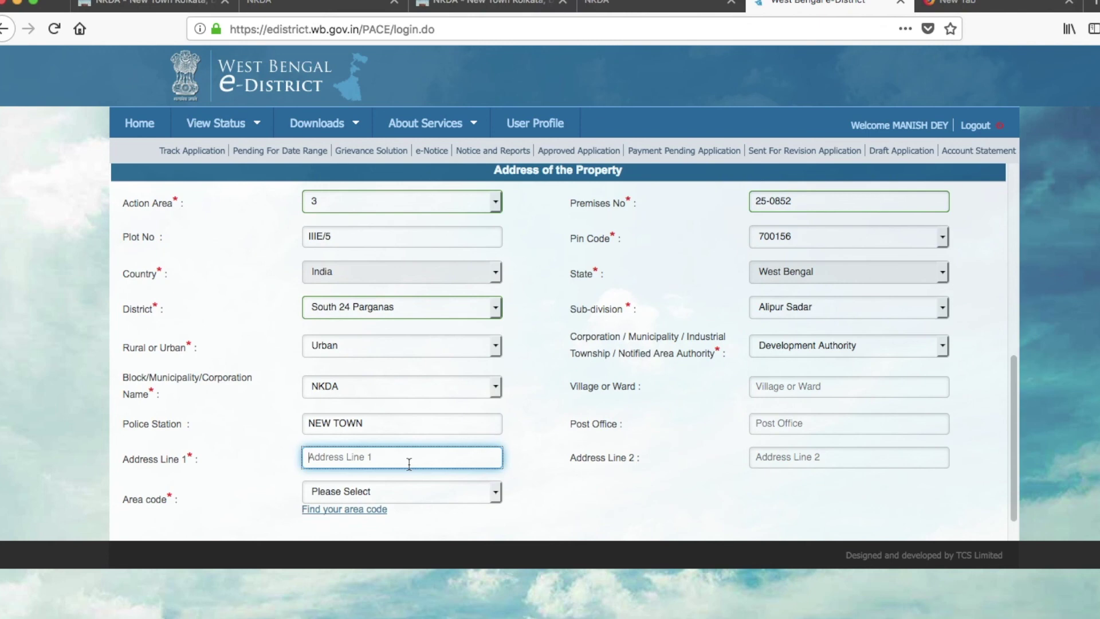
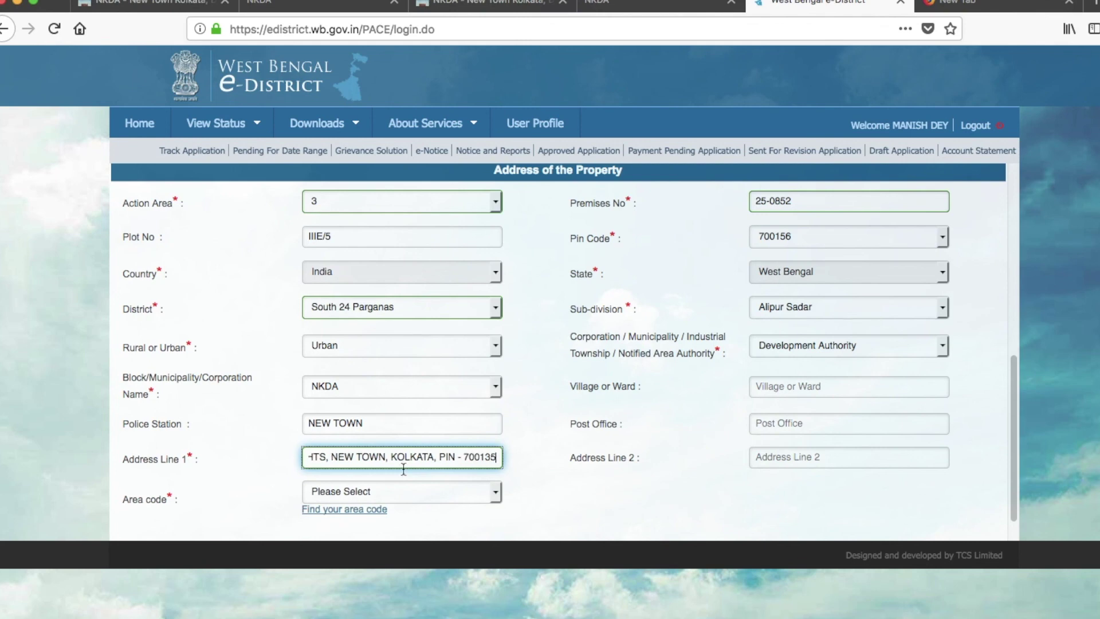
click(390, 491)
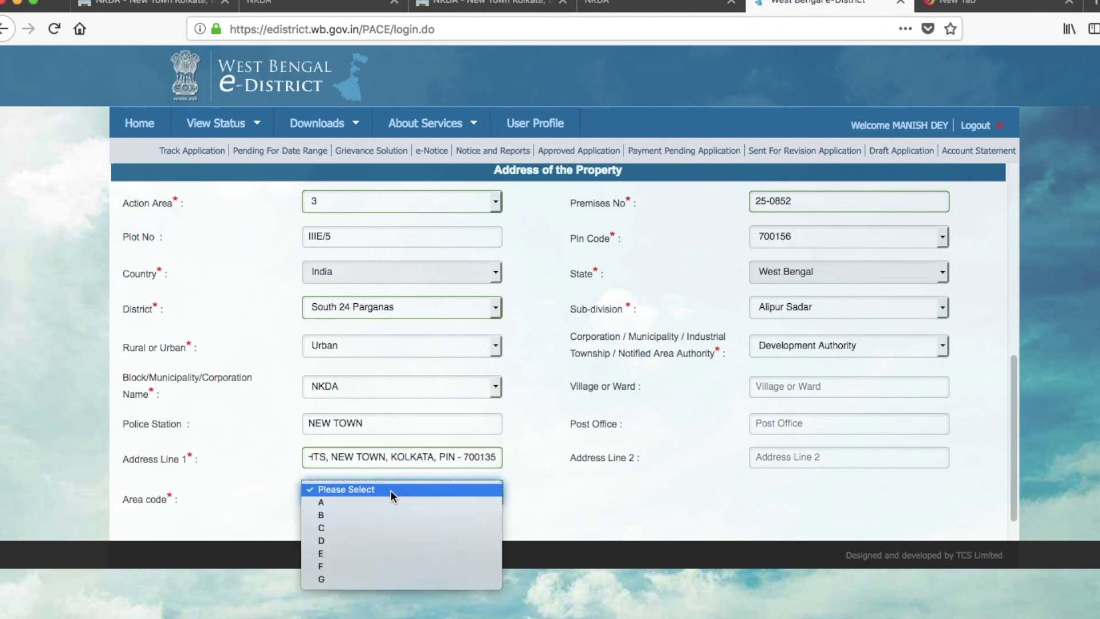
- Check the areaCode_NKDA.pdf to confirm plot IIIE falls under area code F, then return to the form
click(548, 486)
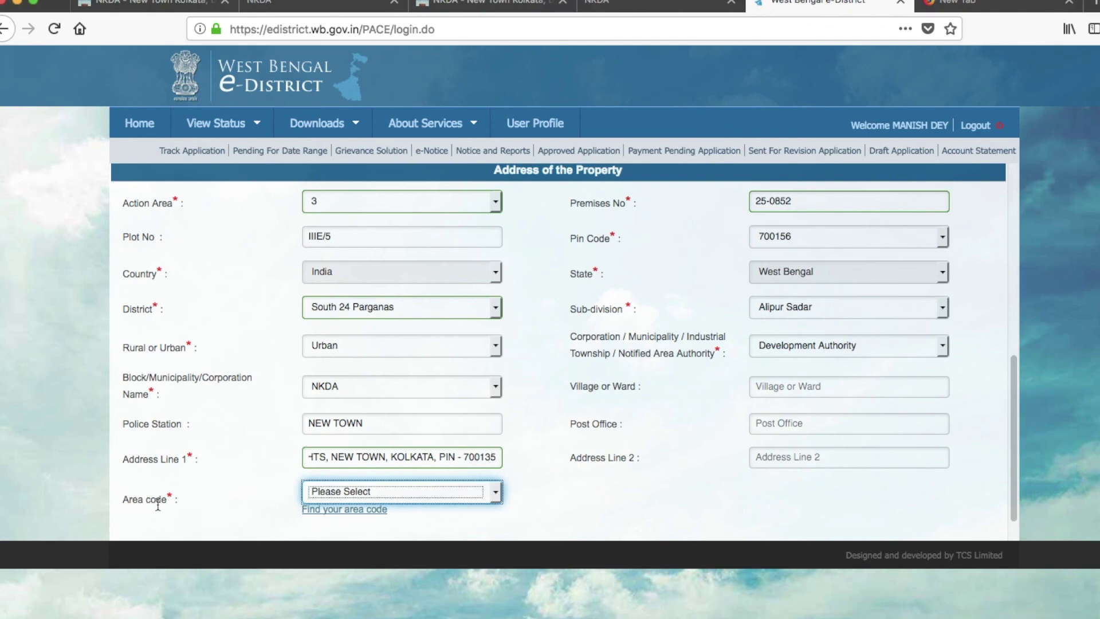
click(335, 511)
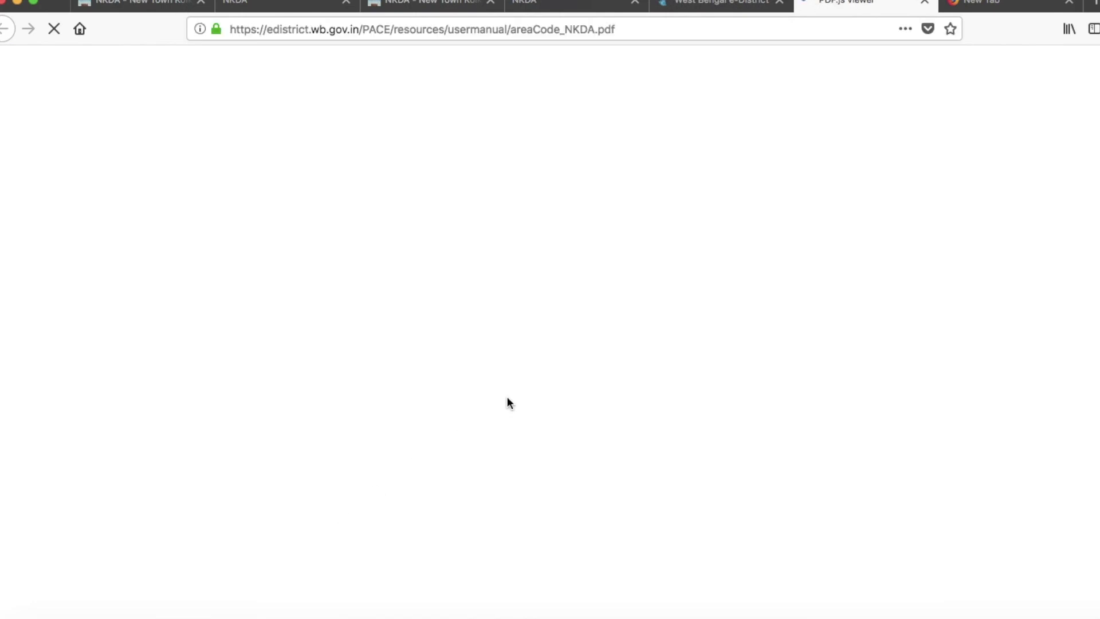
scroll(526, 406, down, 10)
scroll(526, 406, down, 5)
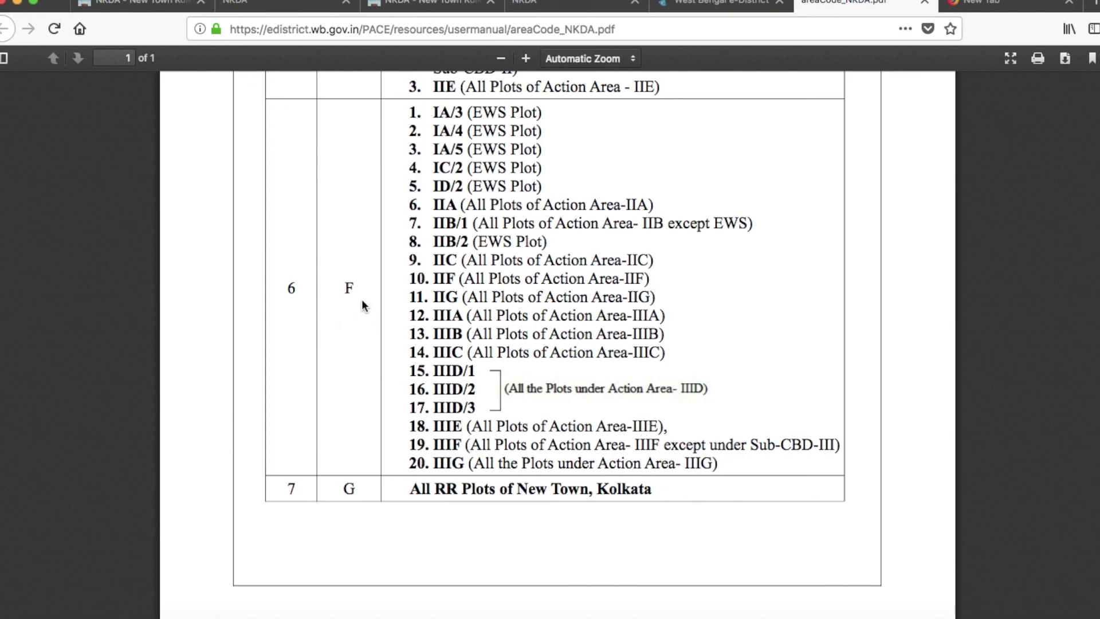
scroll(362, 300, up, 8)
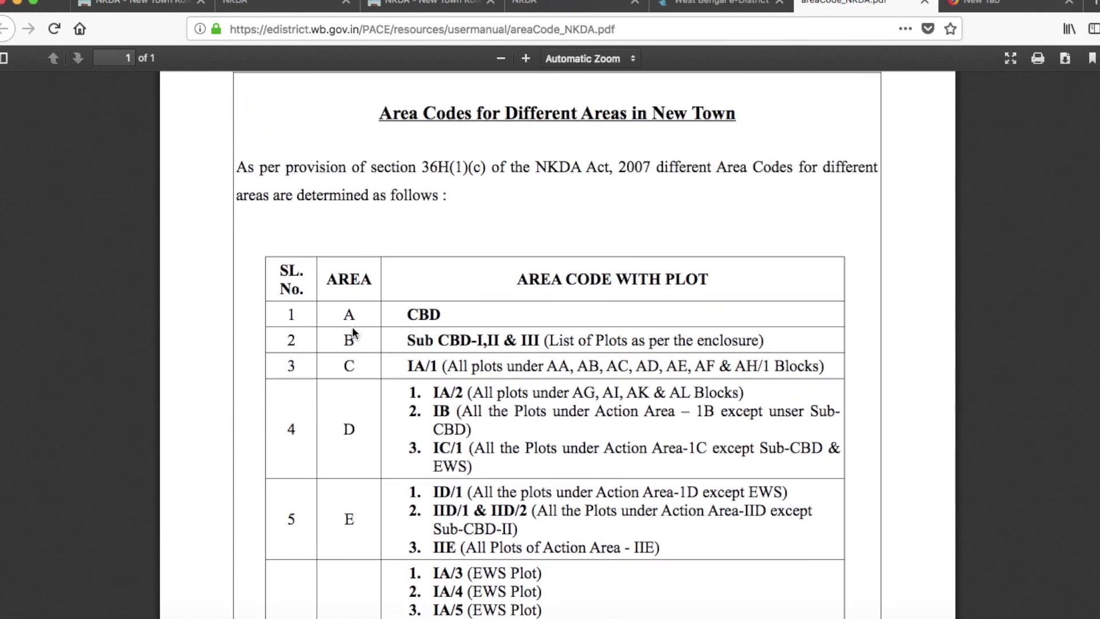
scroll(353, 328, down, 7)
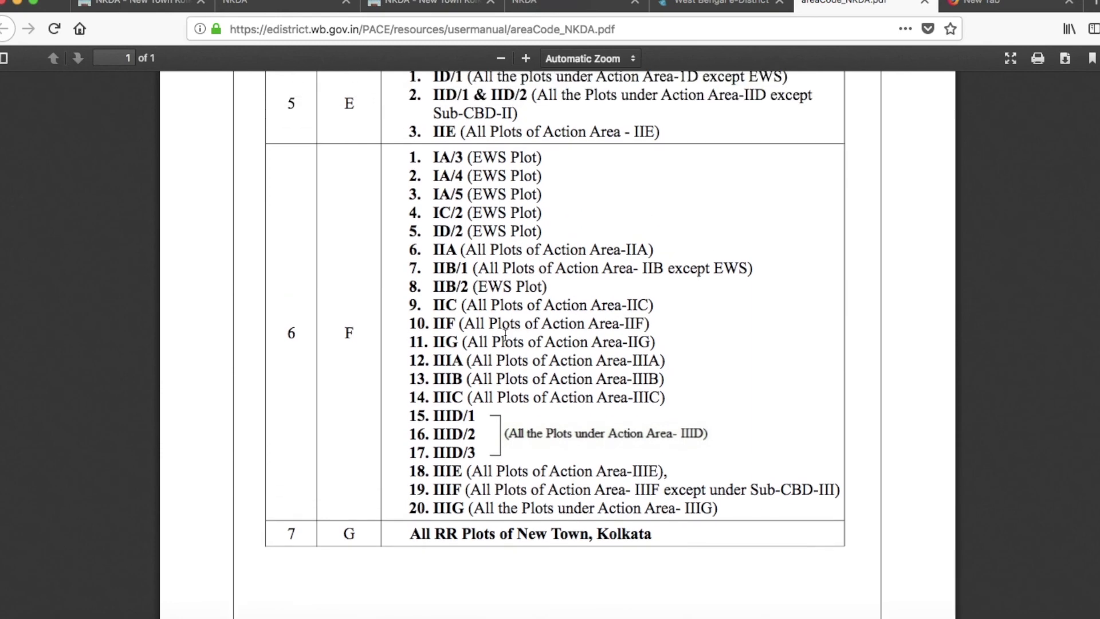
scroll(505, 336, up, 2)
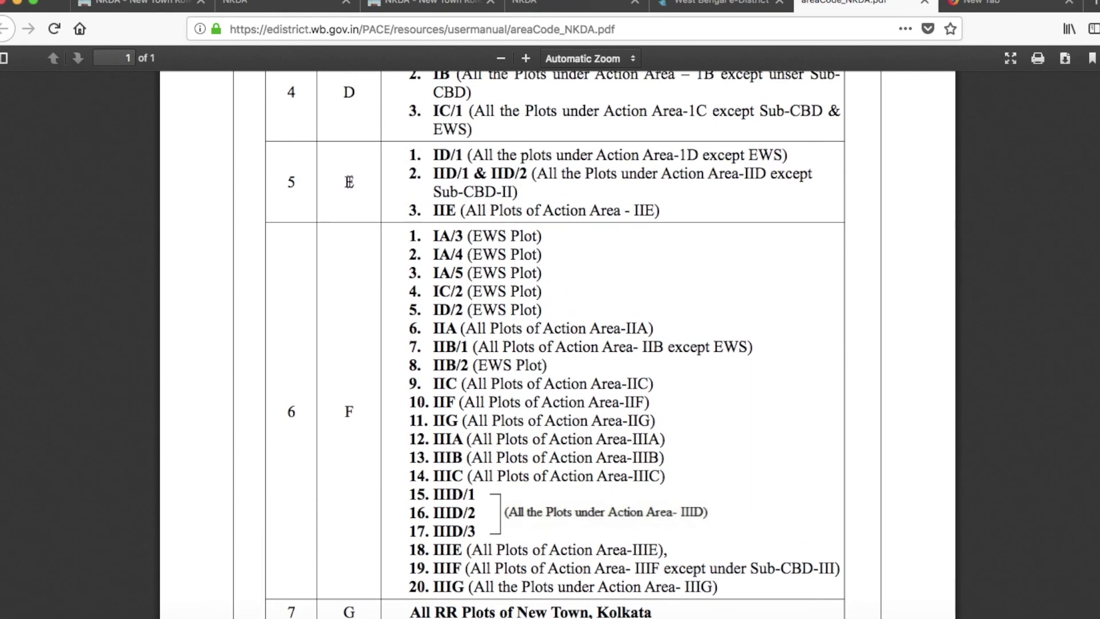
scroll(481, 436, down, 1)
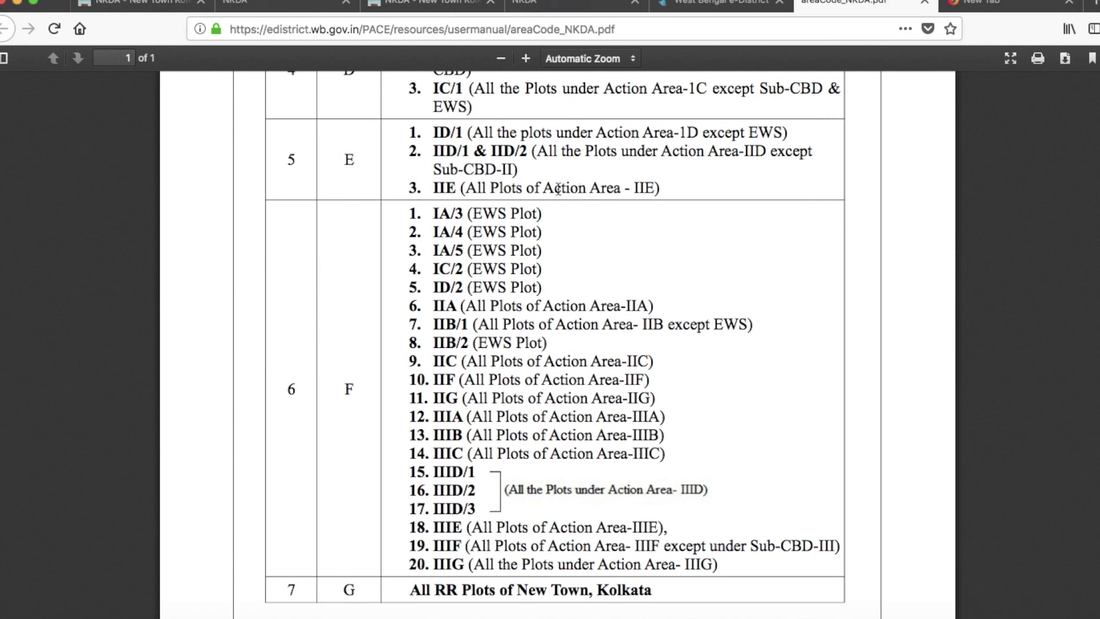
scroll(343, 162, up, 4)
scroll(344, 167, up, 12)
scroll(343, 171, down, 20)
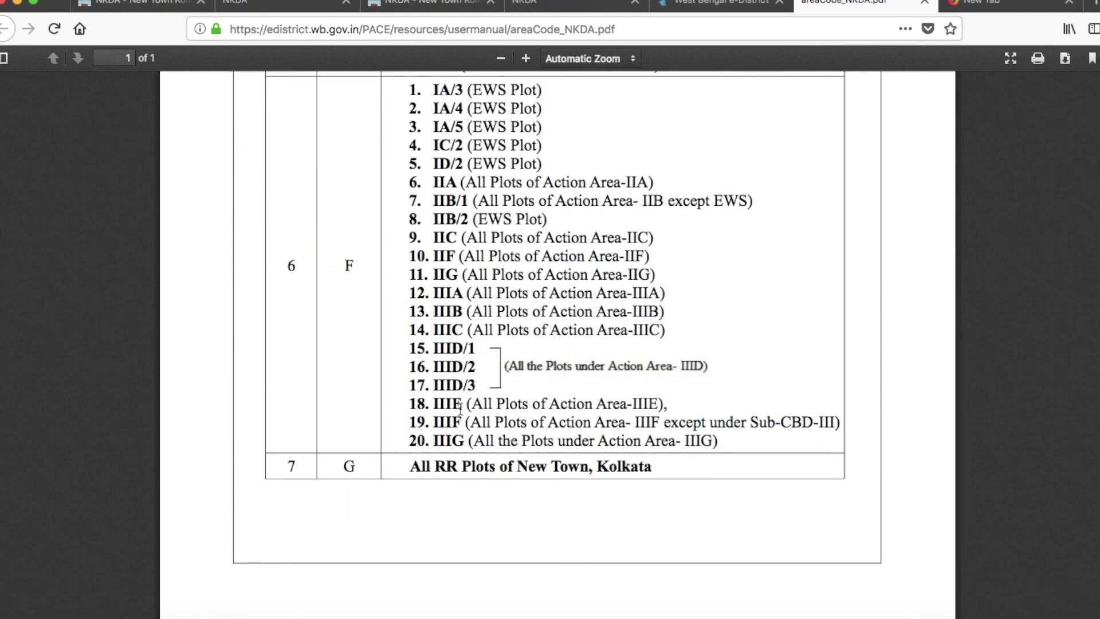
scroll(348, 271, up, 4)
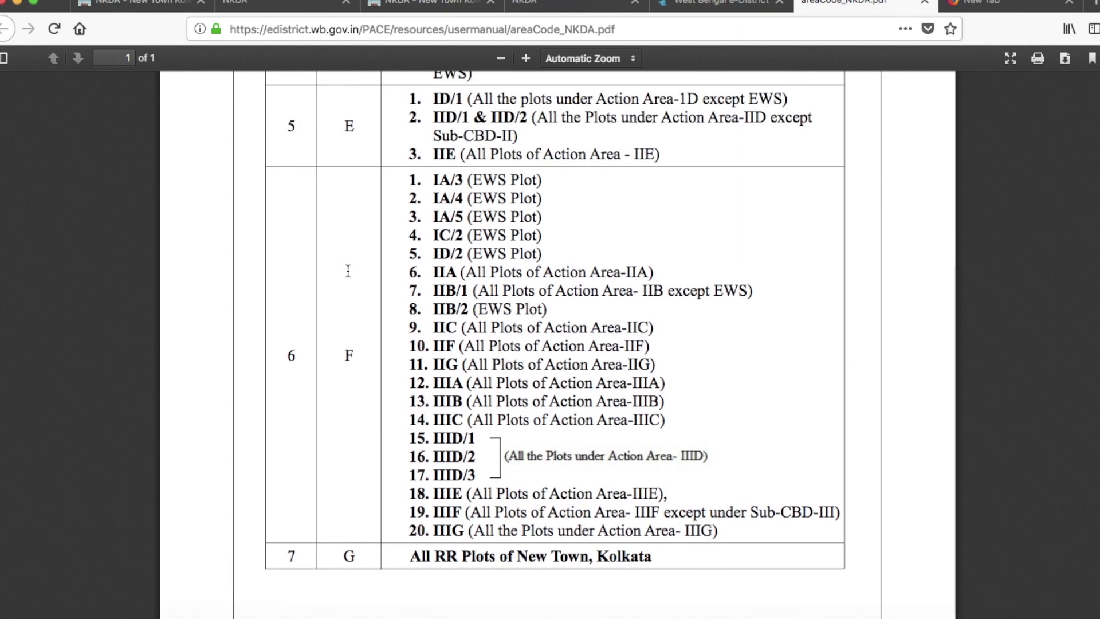
click(692, 4)
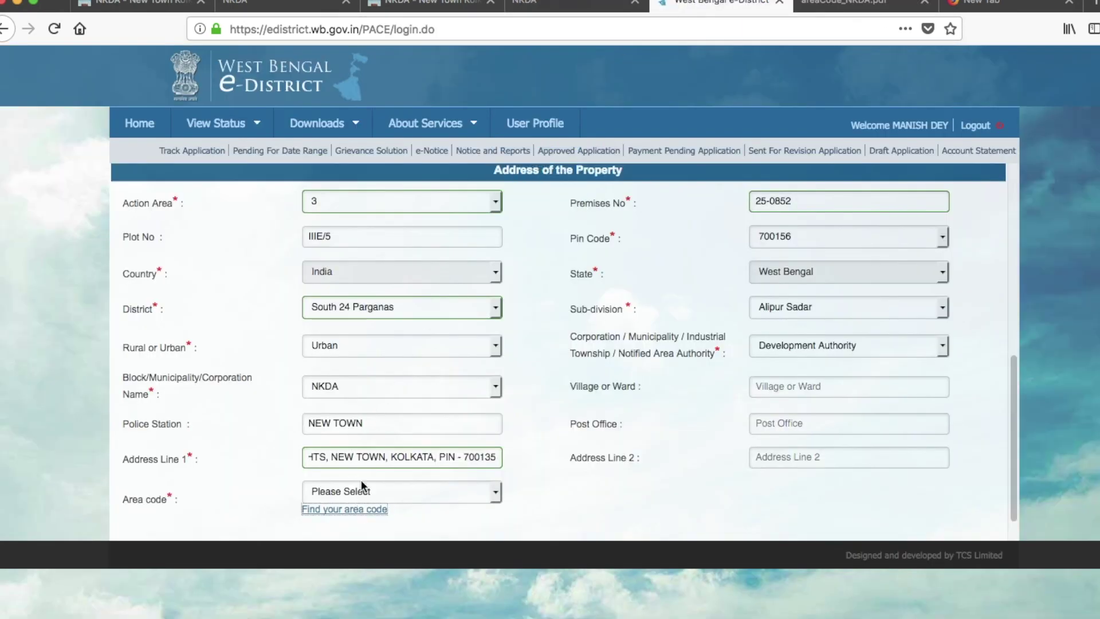
- Choose area code F and scroll through the property address form to review it
click(362, 486)
click(339, 566)
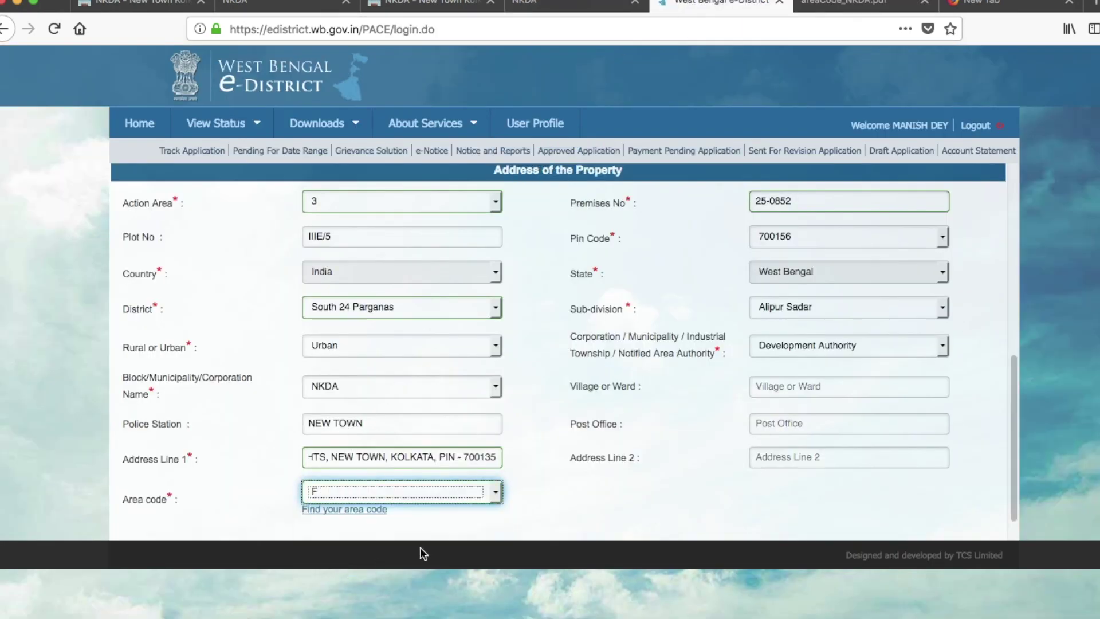
scroll(465, 520, down, 1)
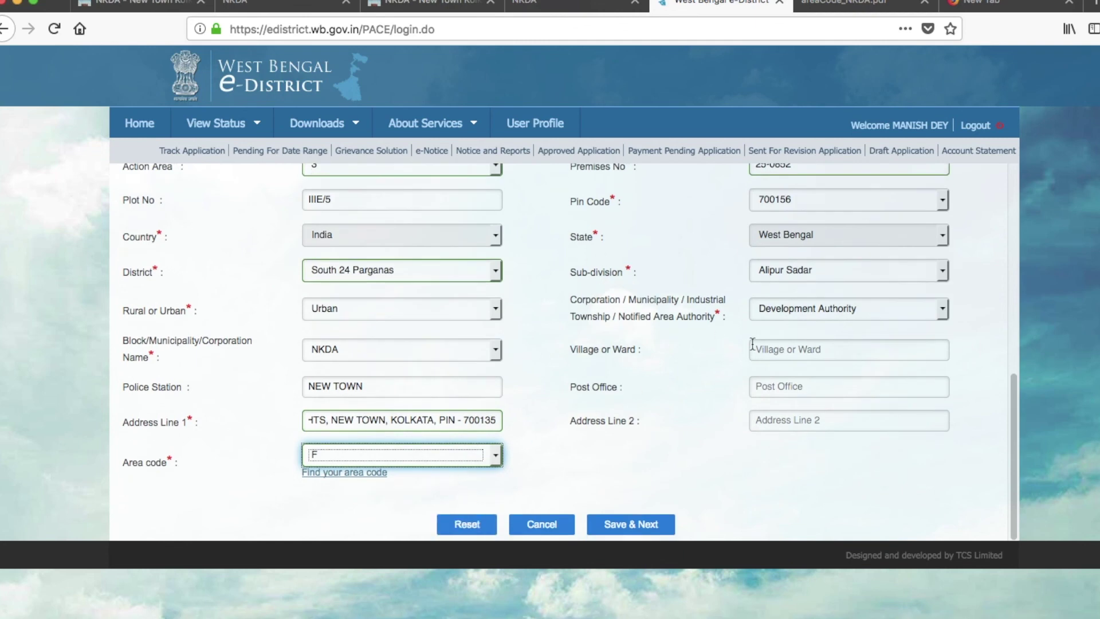
scroll(753, 345, up, 8)
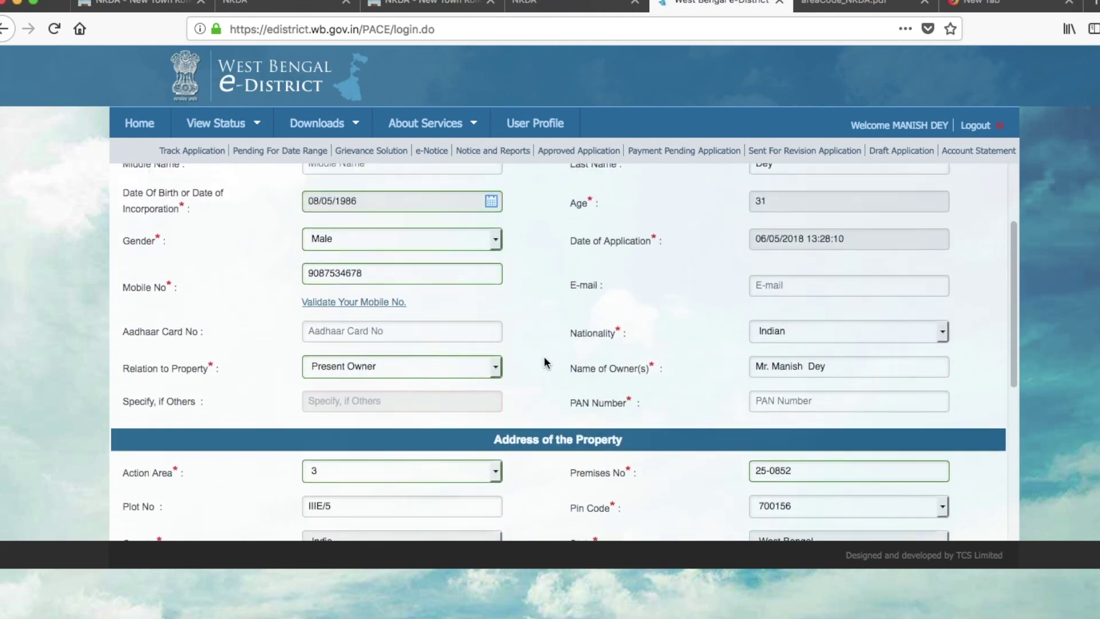
scroll(544, 362, up, 2)
scroll(431, 352, up, 3)
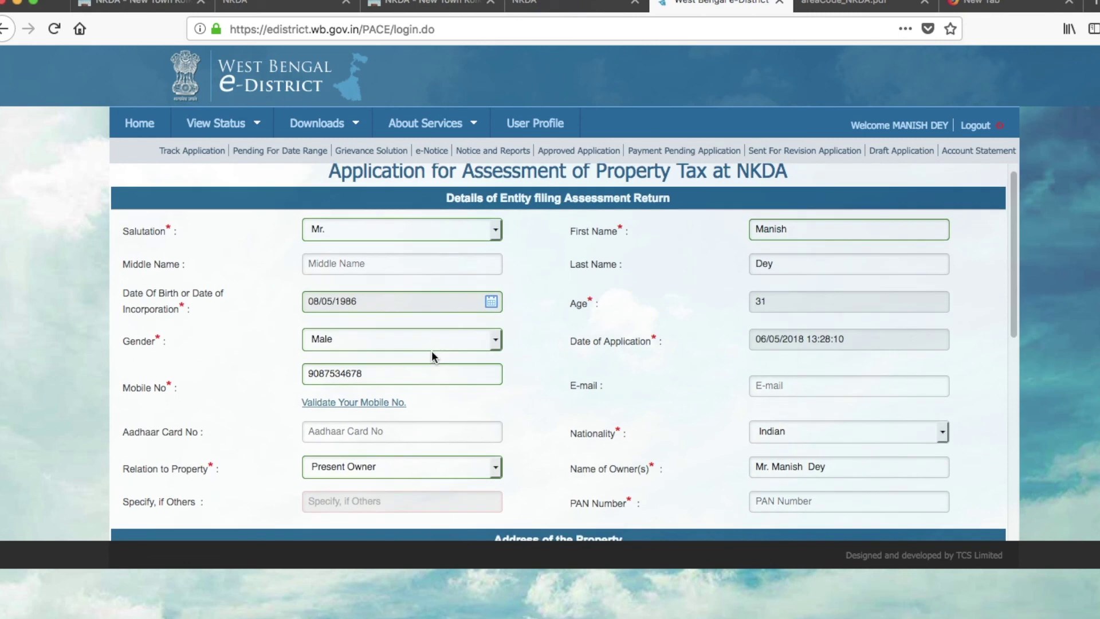
scroll(432, 351, down, 6)
scroll(433, 352, up, 2)
scroll(432, 352, up, 5)
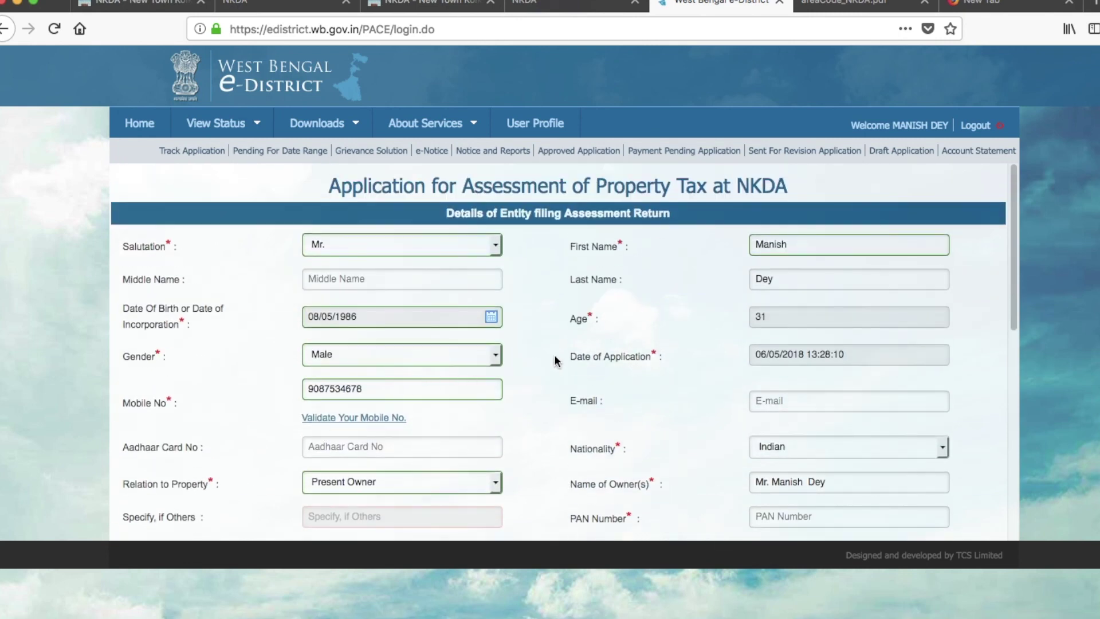
scroll(475, 412, down, 2)
scroll(476, 417, down, 3)
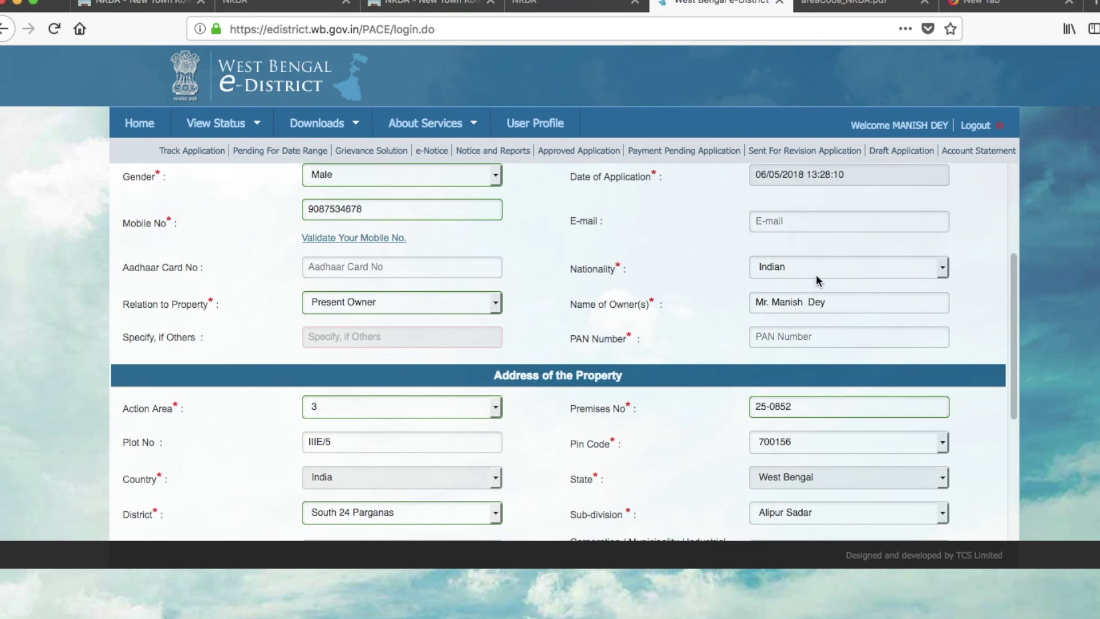
scroll(780, 330, down, 3)
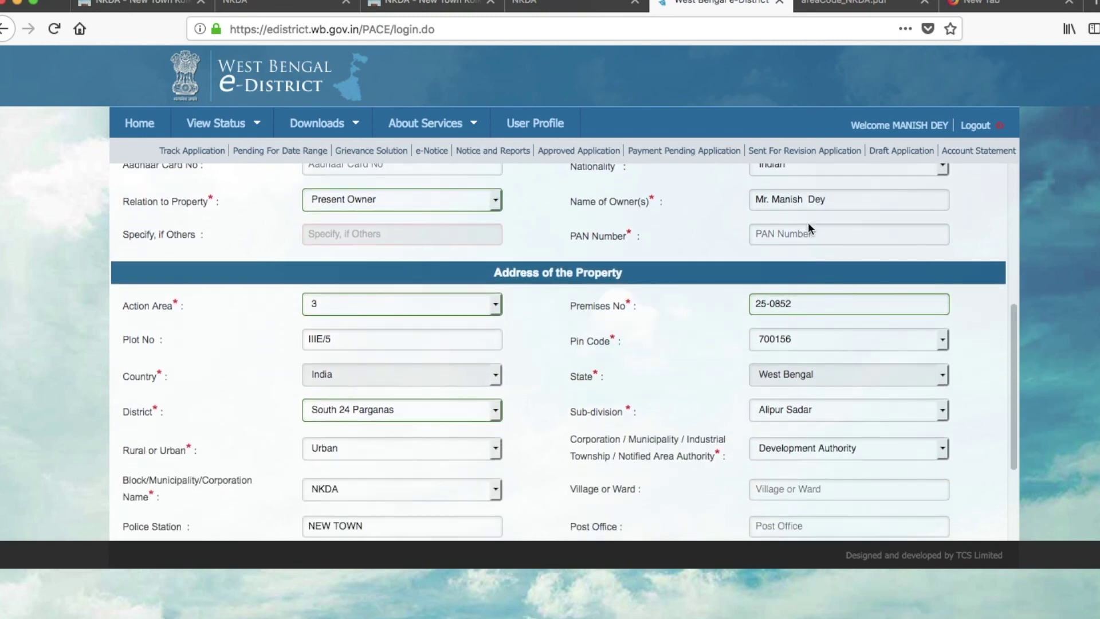
scroll(533, 378, down, 4)
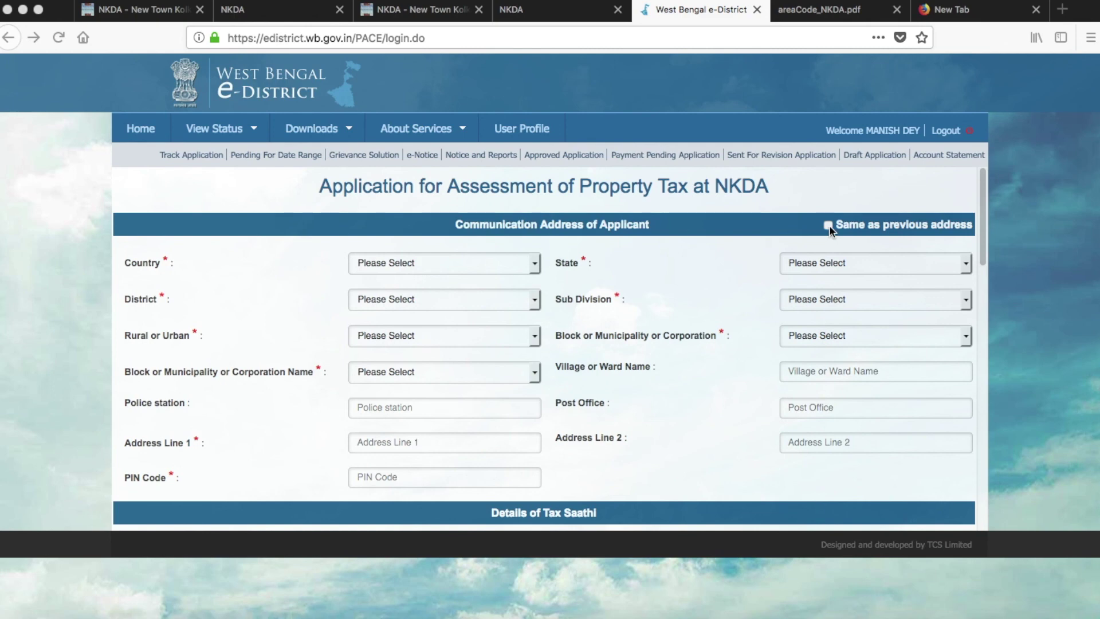
- Tick 'Same as previous address' so the communication address copies the property address, PIN 700156
click(829, 227)
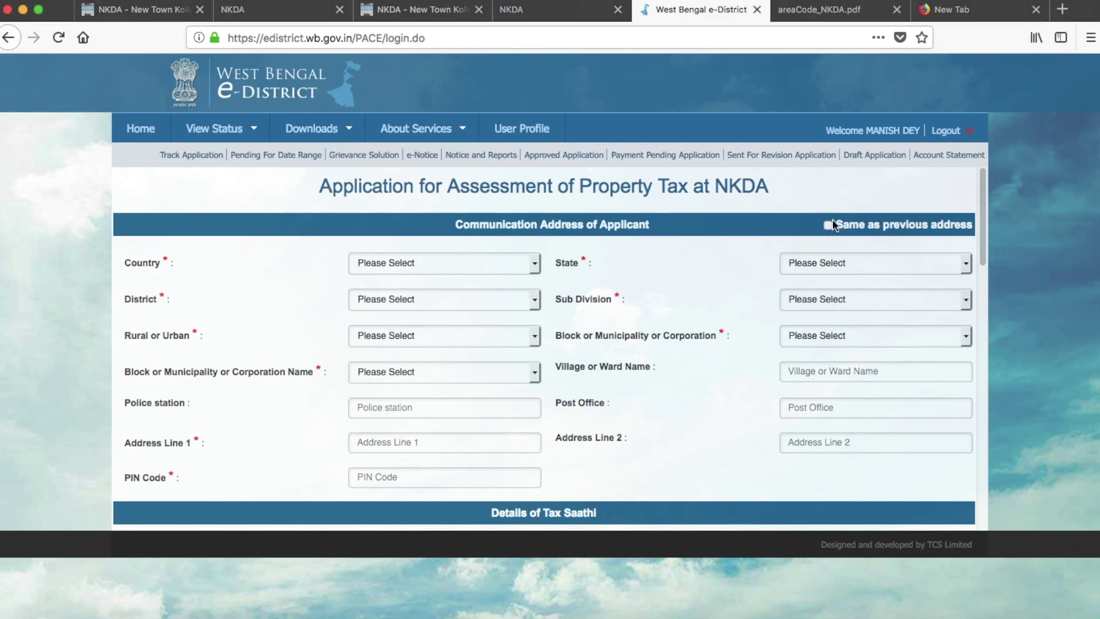
click(829, 226)
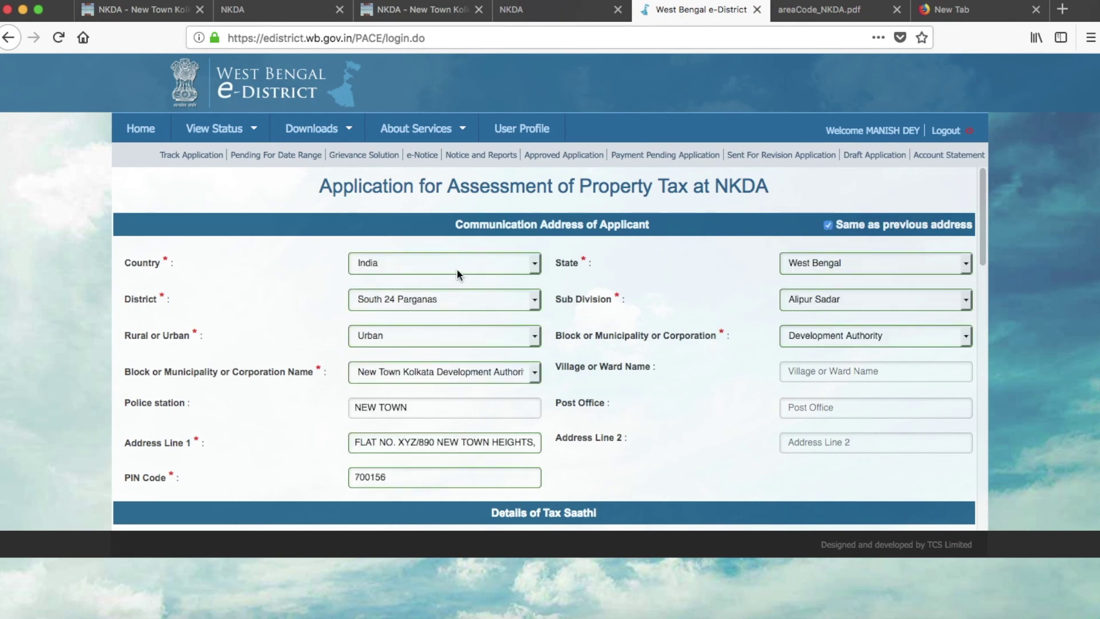
scroll(573, 387, down, 1)
scroll(572, 387, up, 1)
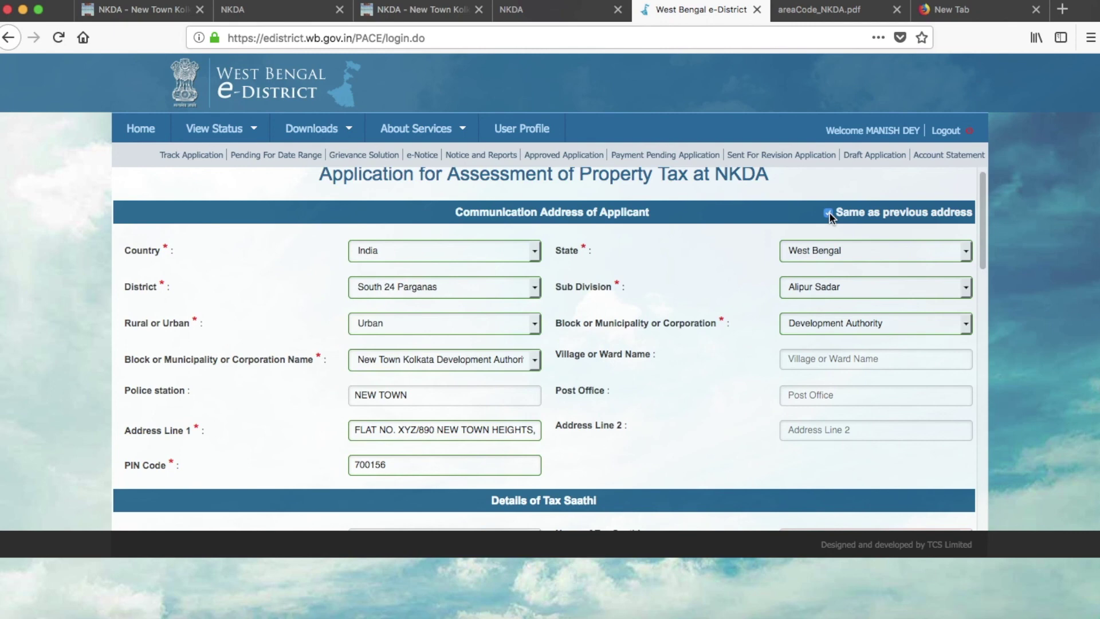
click(829, 213)
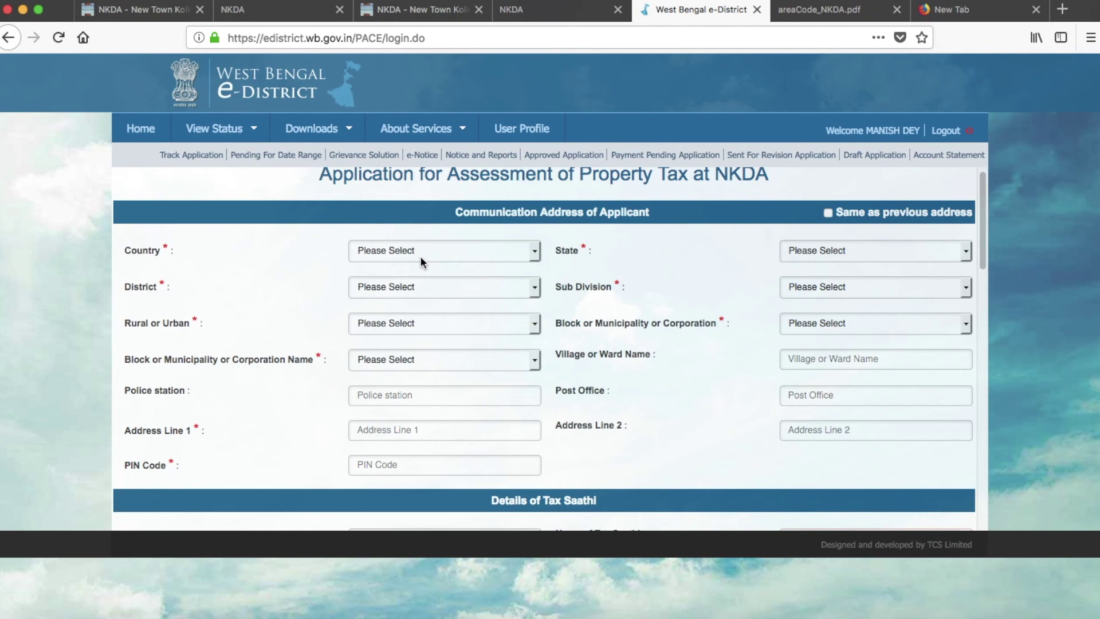
click(828, 212)
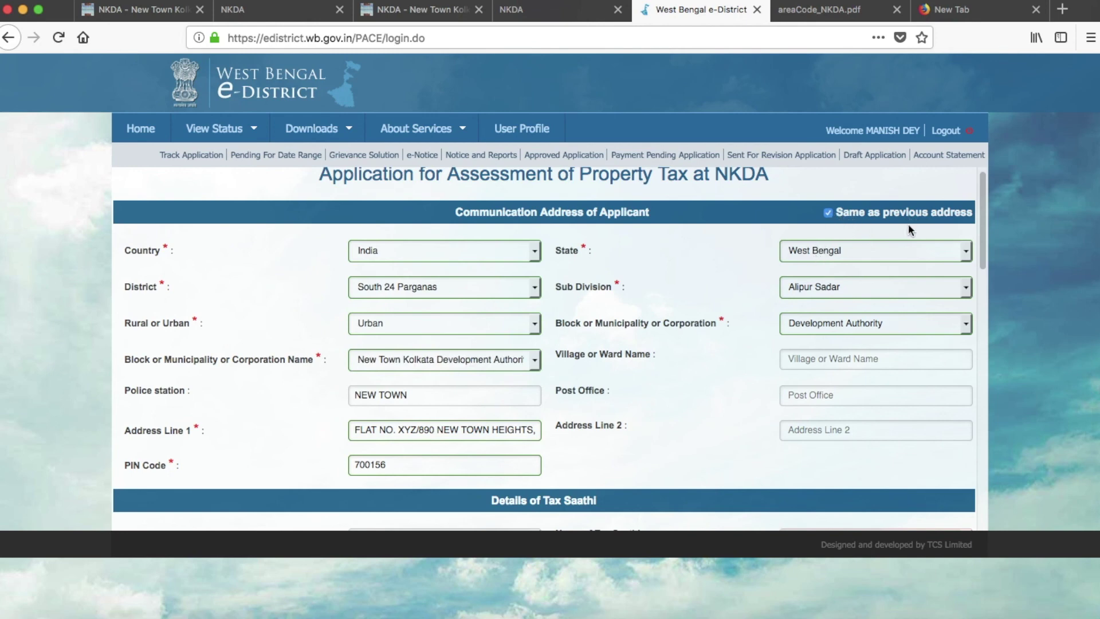
scroll(879, 241, down, 5)
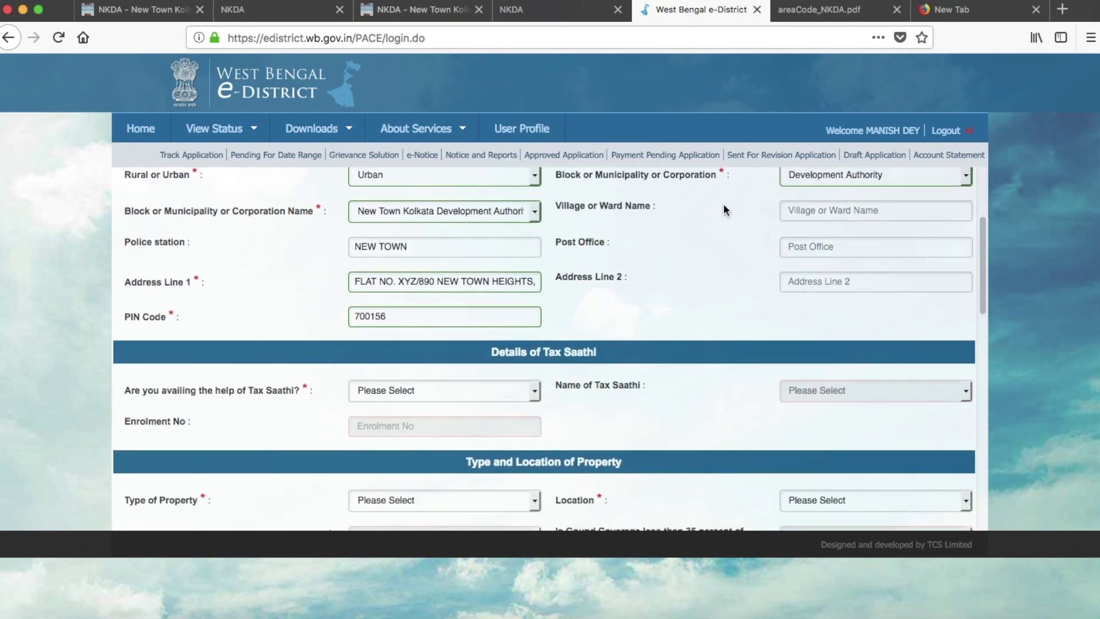
- Set 'Are you availing the help of Tax Saathi?' to No, leaving no Tax Saathi name selected
scroll(519, 326, down, 3)
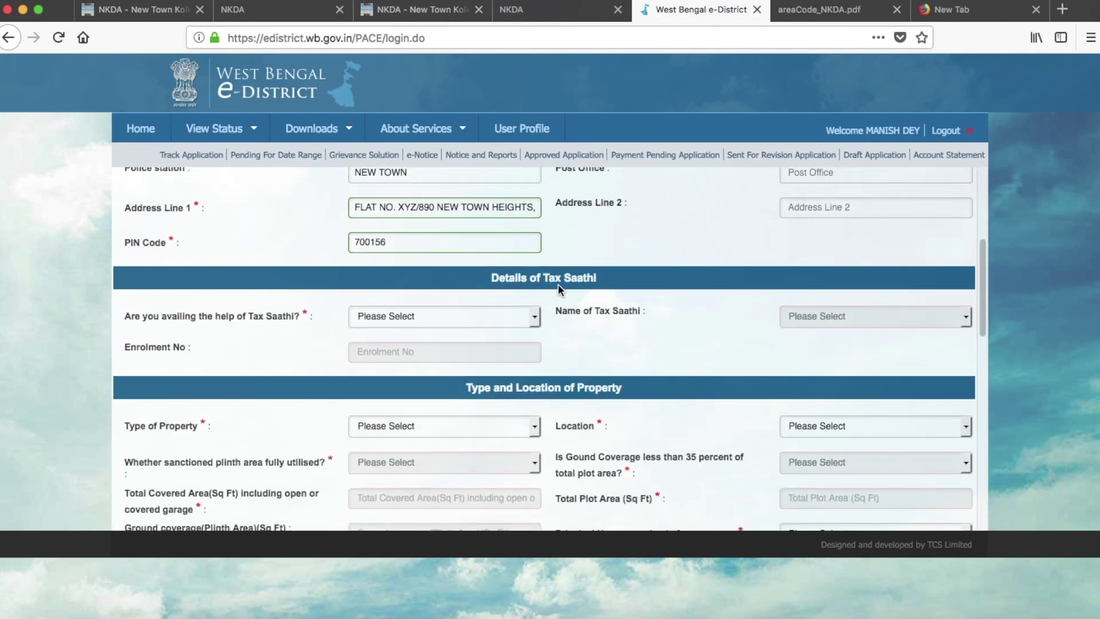
click(537, 319)
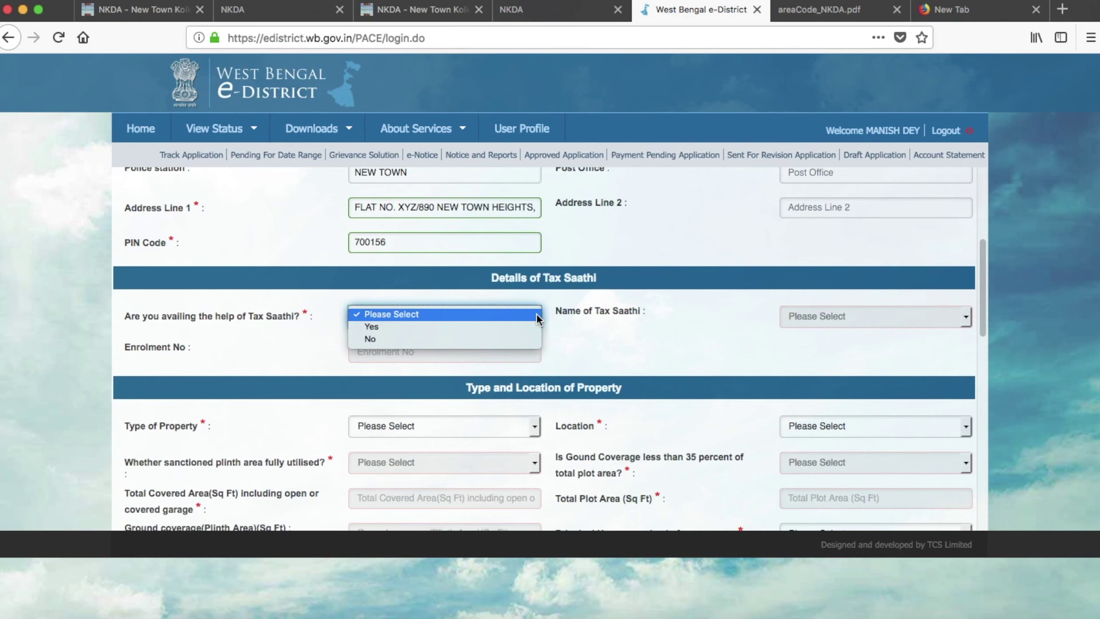
click(469, 329)
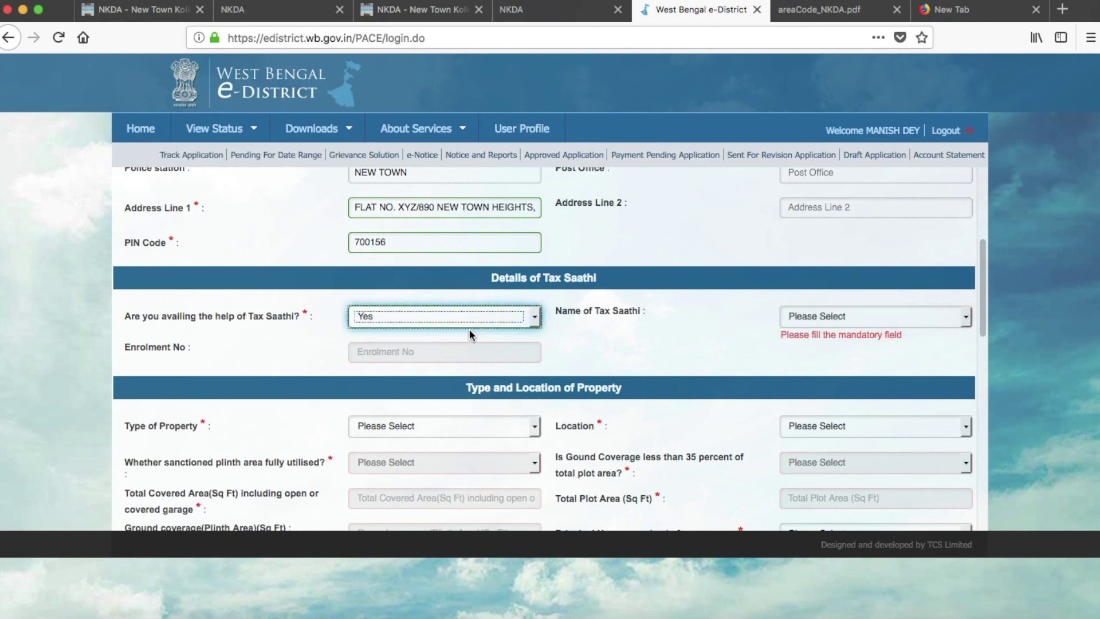
click(828, 316)
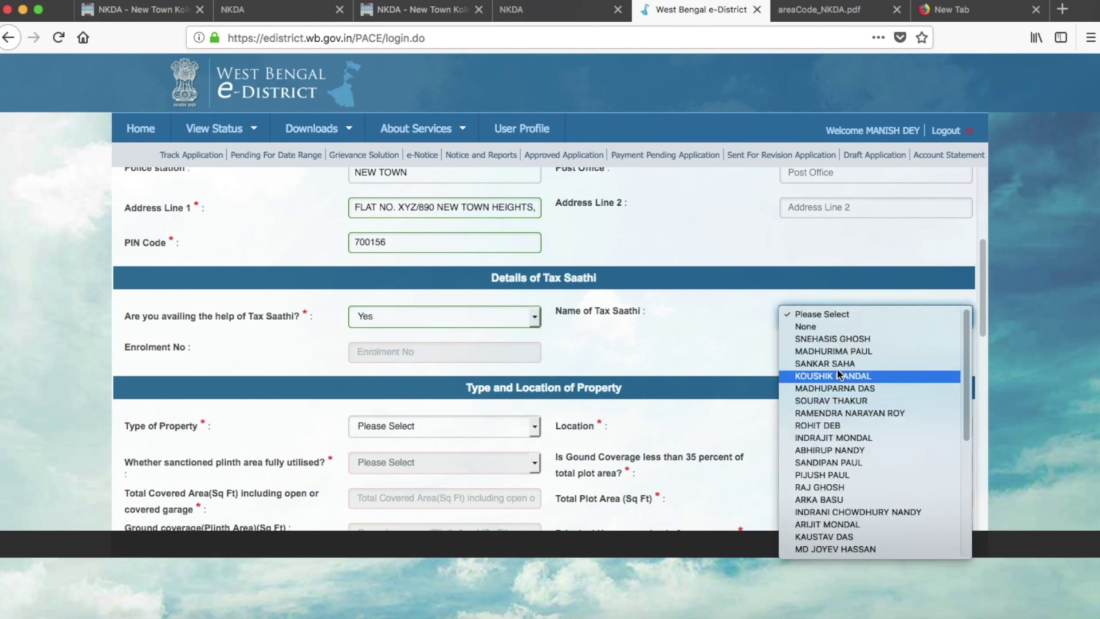
click(486, 357)
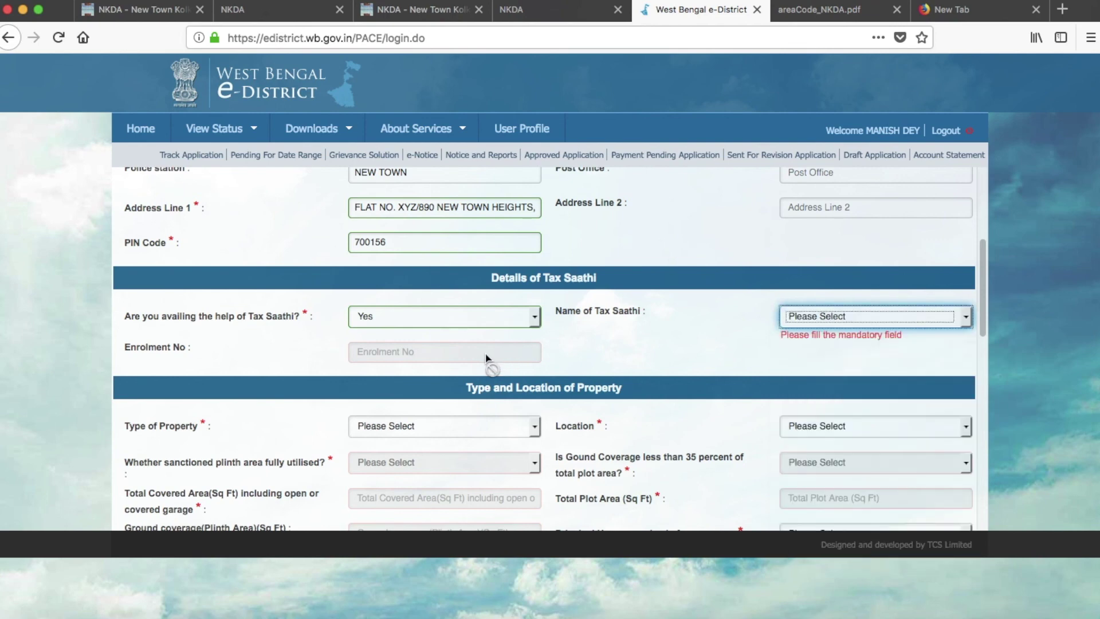
click(500, 317)
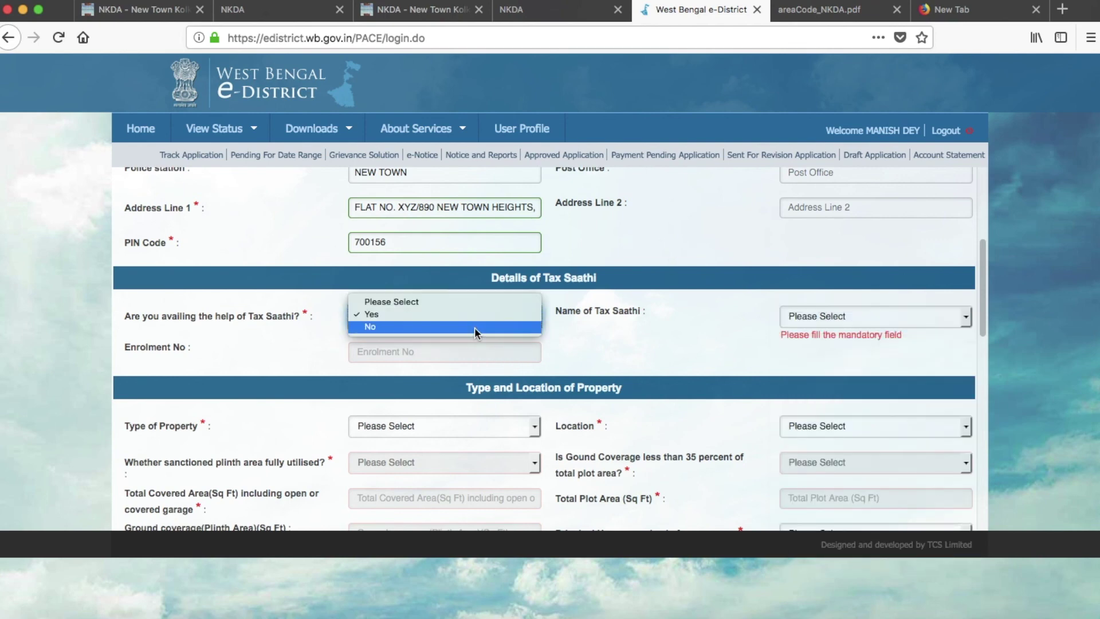
click(474, 327)
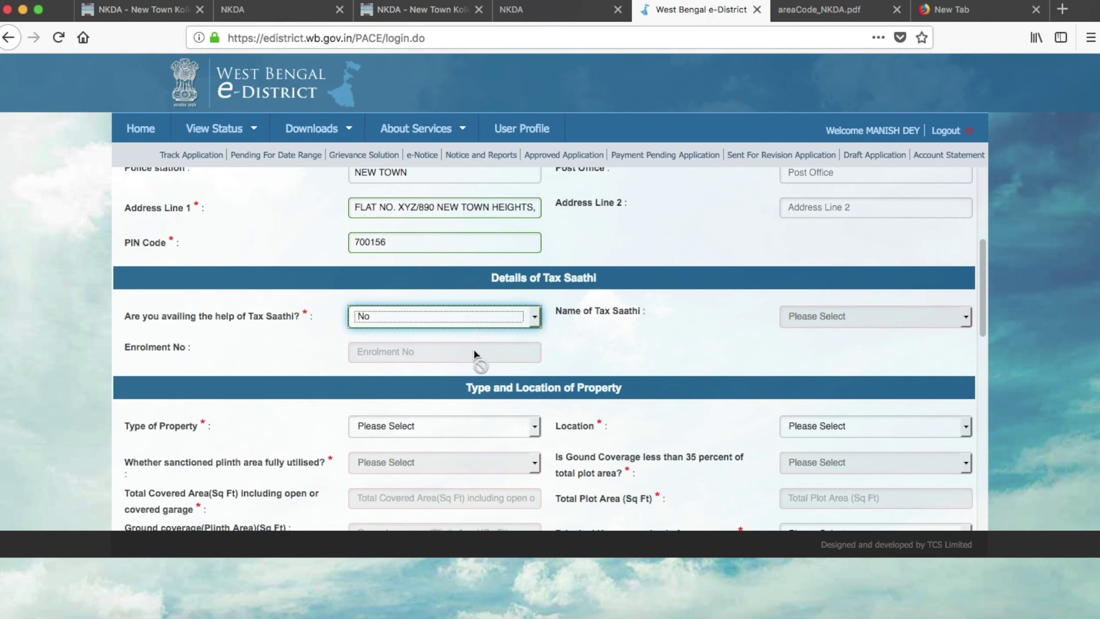
scroll(487, 367, down, 3)
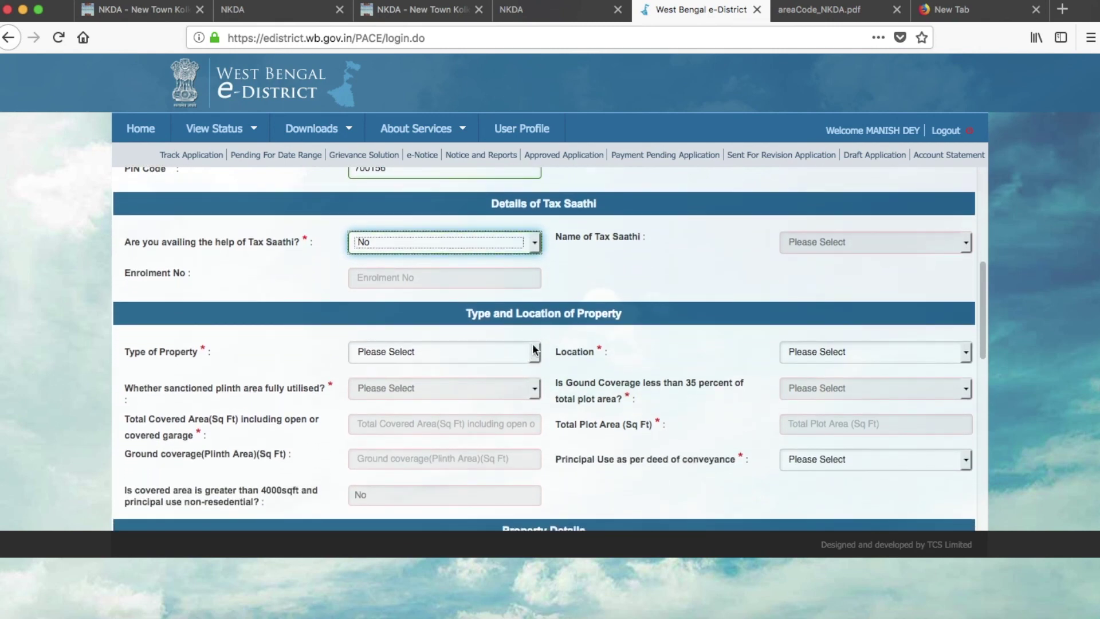
- Set Type of Property to 'Apartment or Flat or Apportioned Unit' and Location to roads up to 20 mtr
click(524, 352)
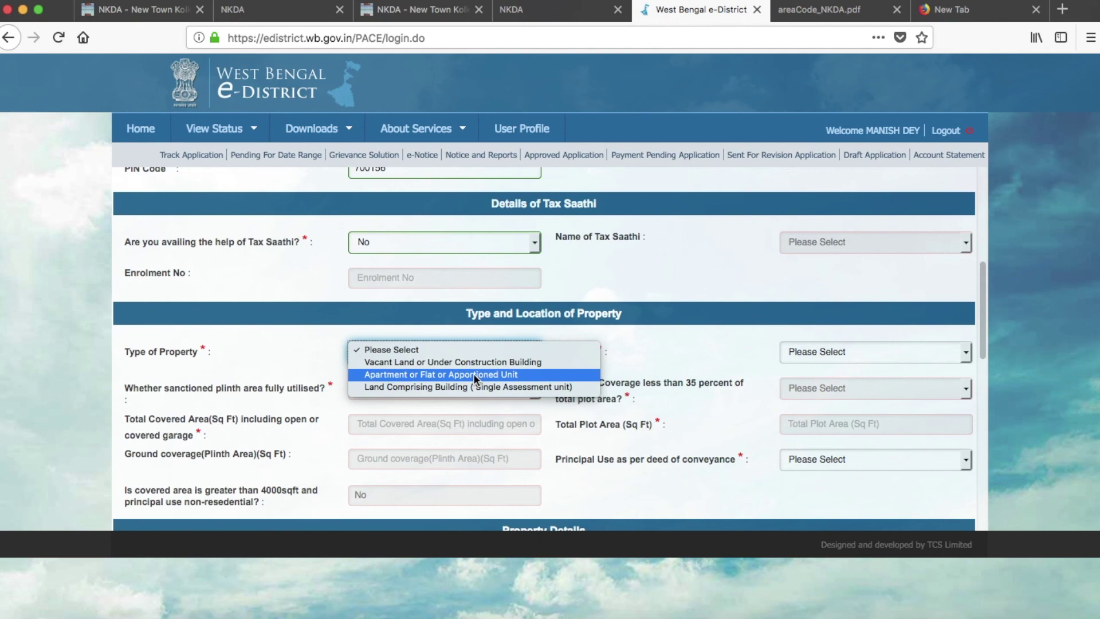
click(481, 376)
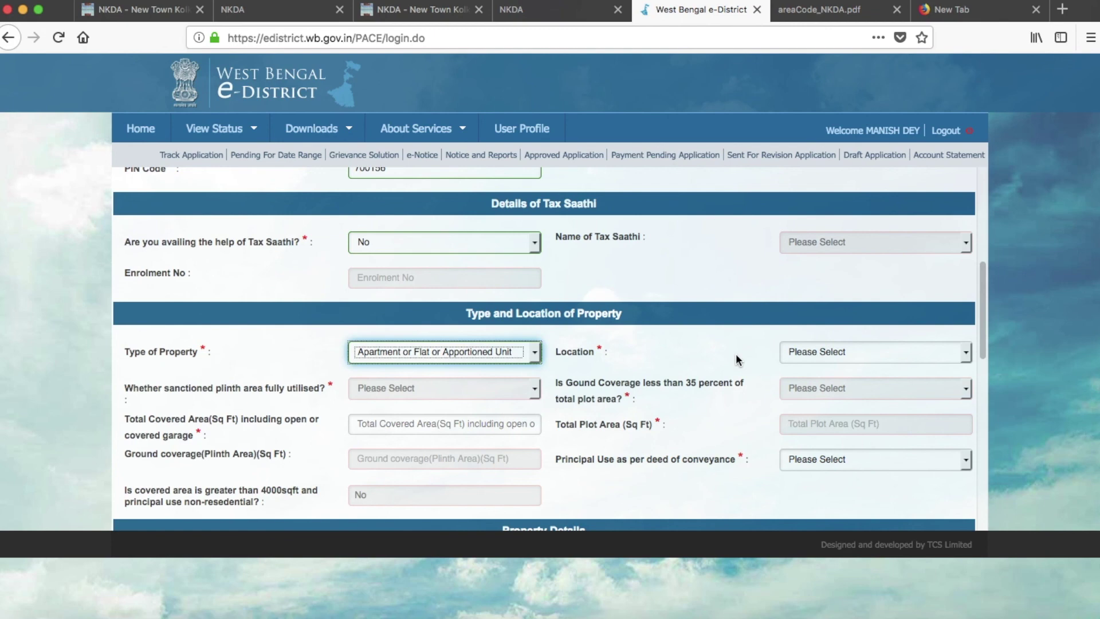
click(834, 353)
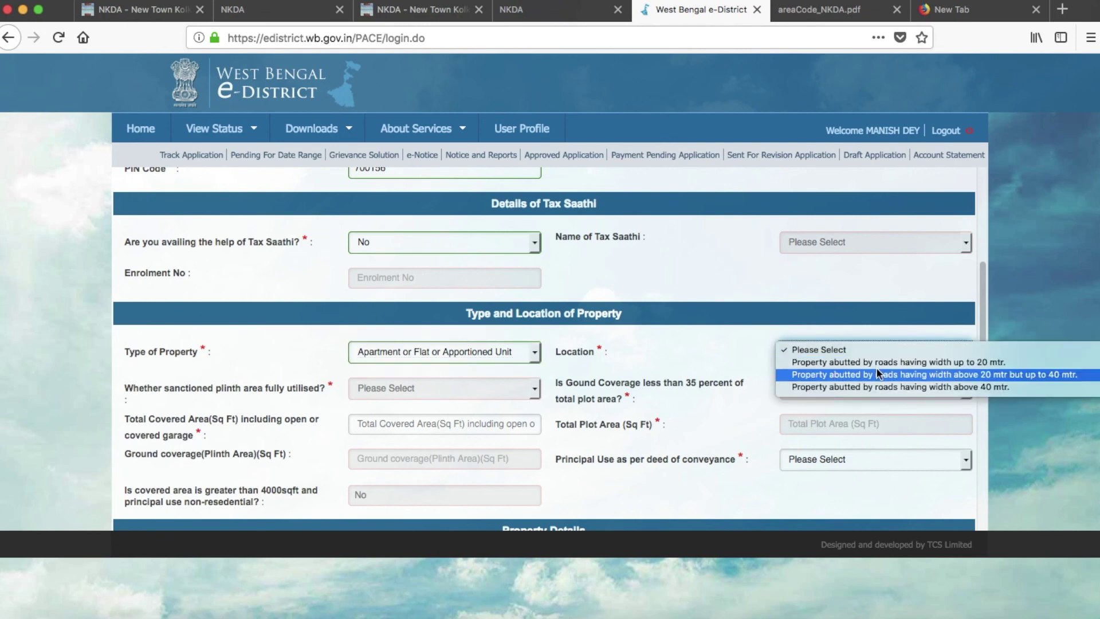
click(964, 364)
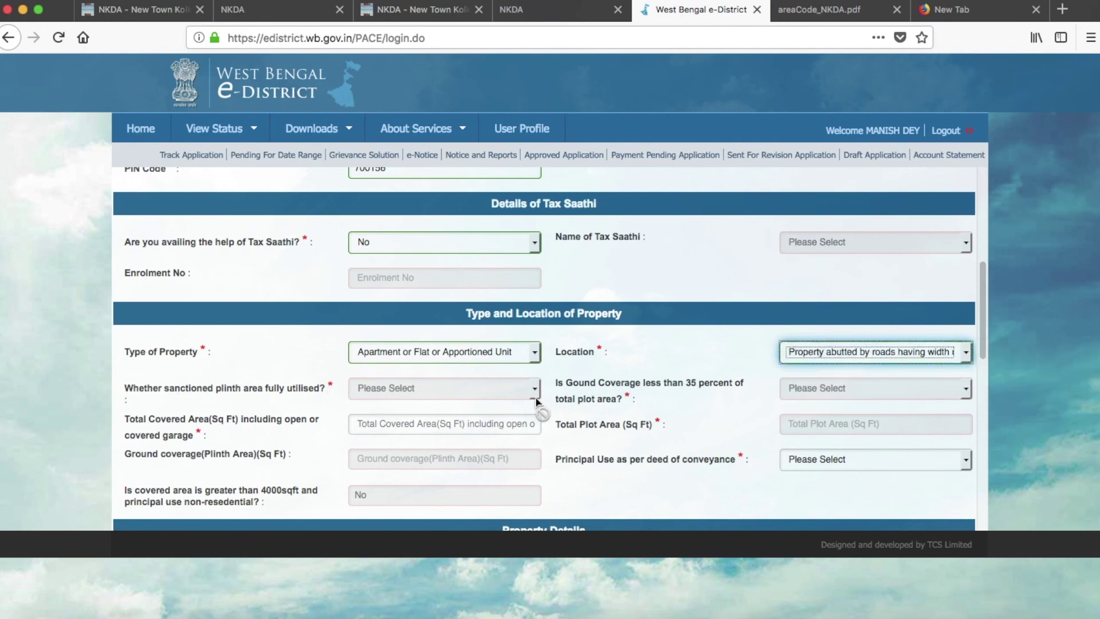
scroll(676, 378, down, 2)
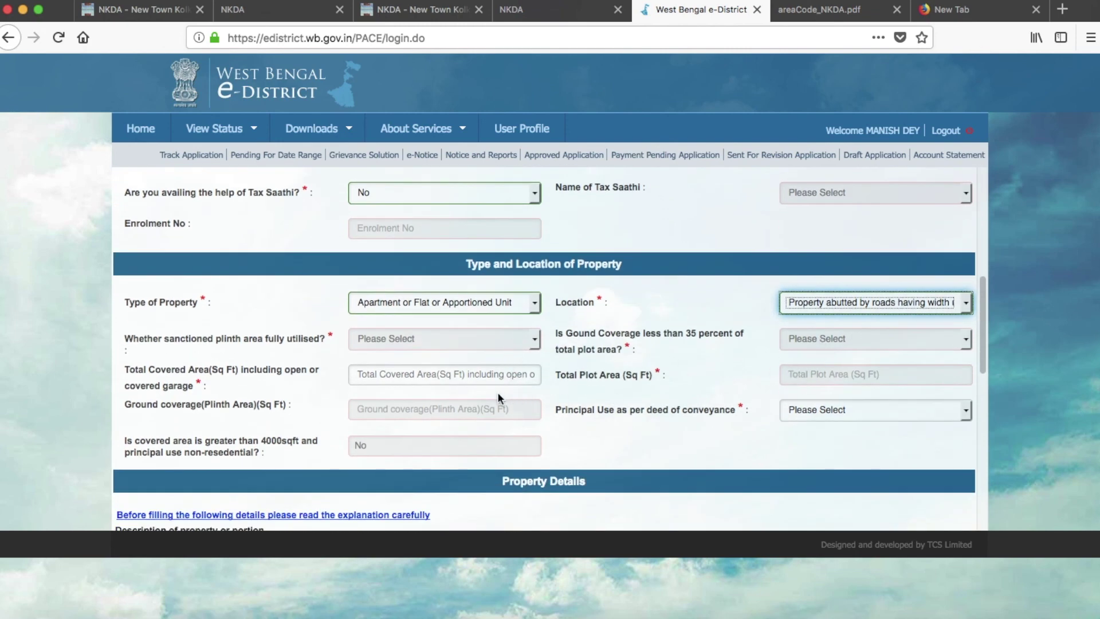
- Enter 1000 as the Total Covered Area and choose Residential as principal use per deed
key(Tab)
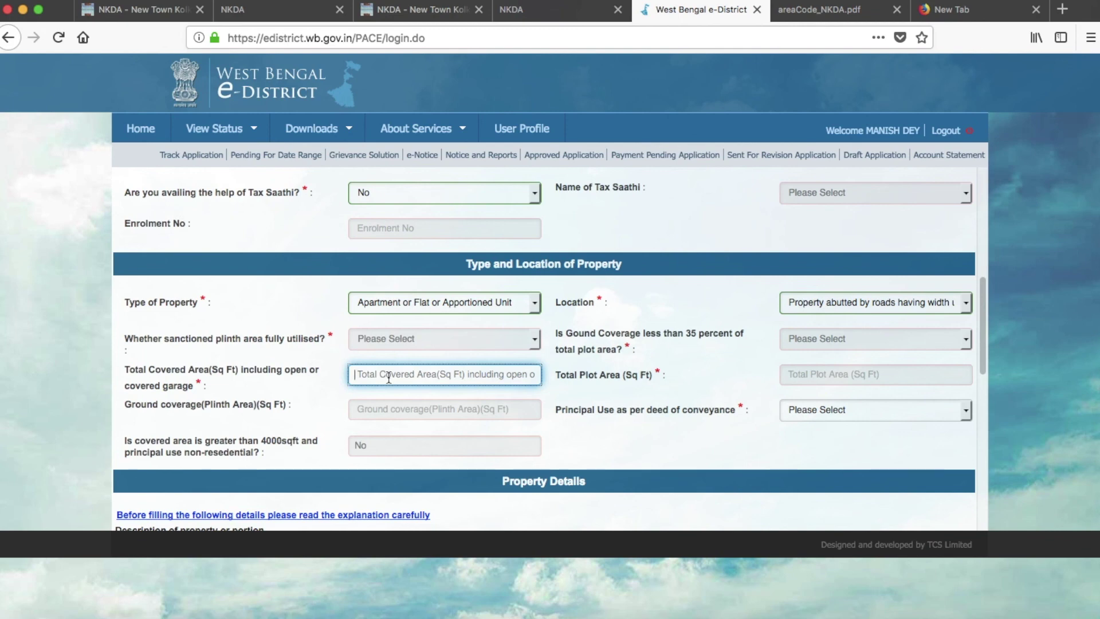
text(1000)
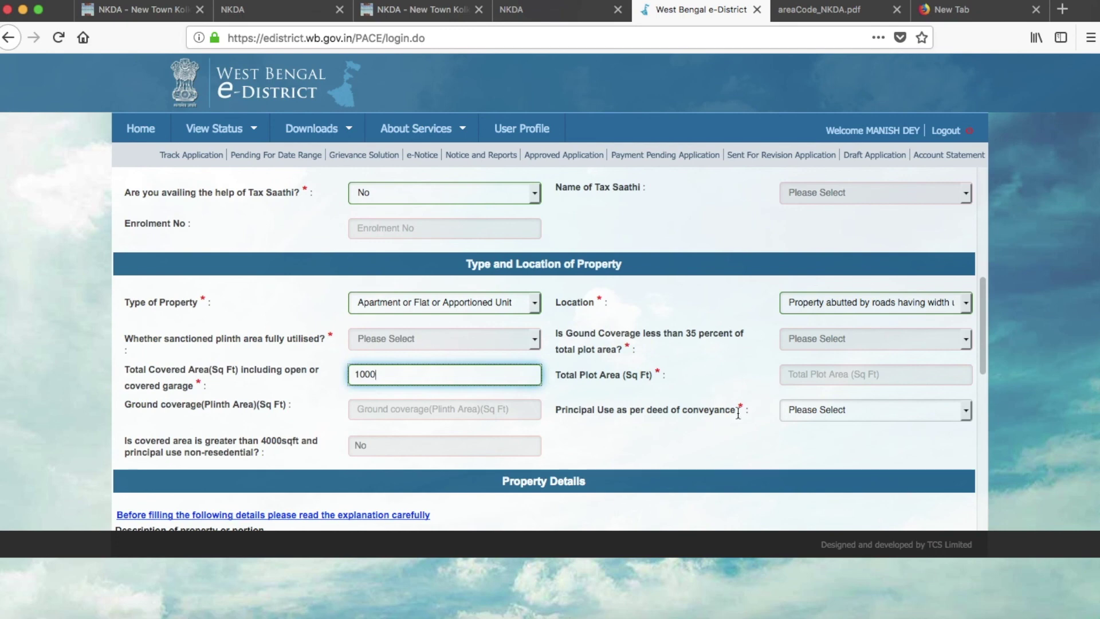
scroll(720, 422, down, 2)
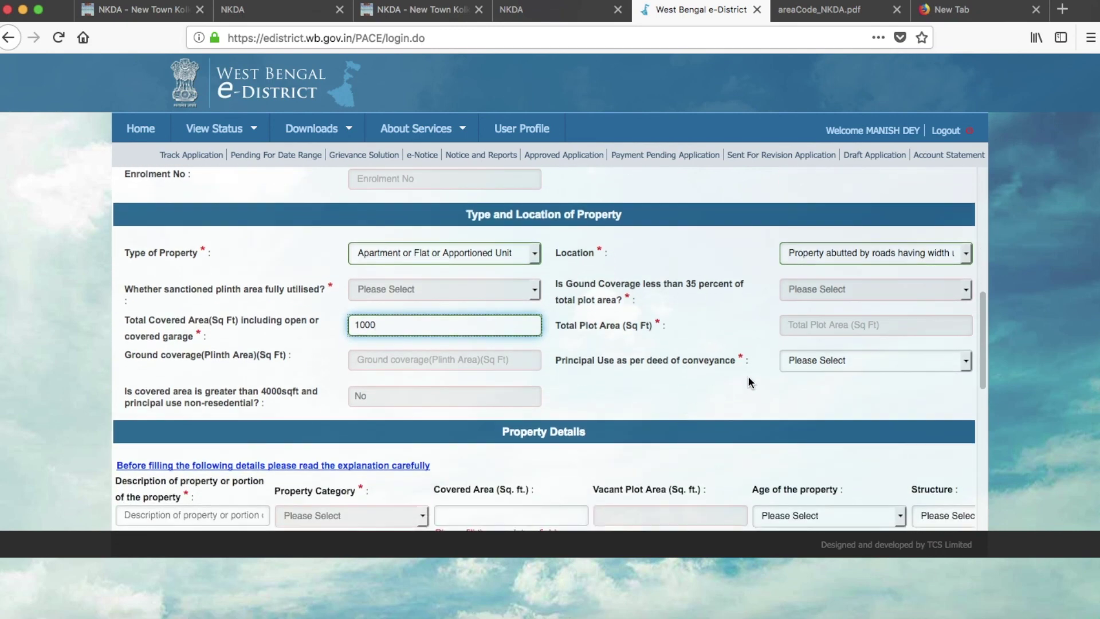
click(856, 361)
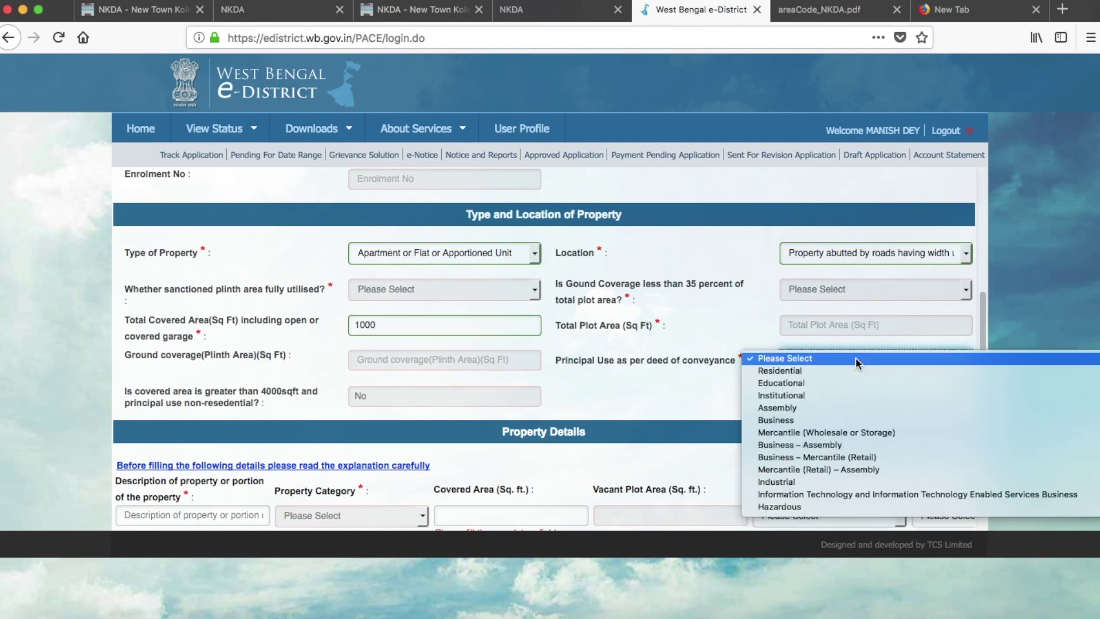
click(837, 371)
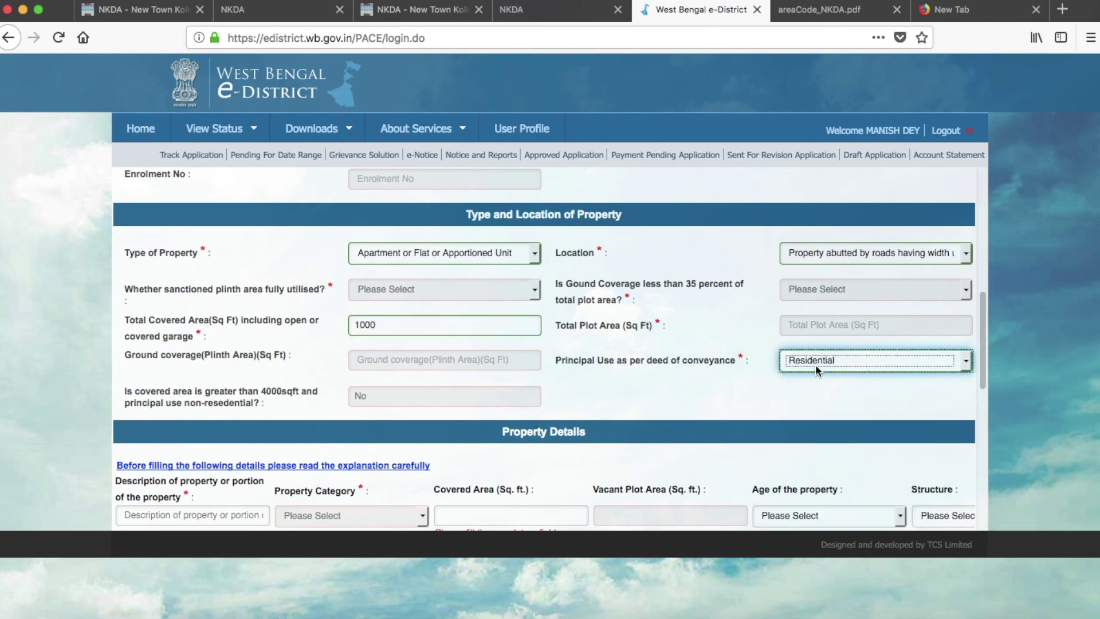
scroll(669, 394, down, 3)
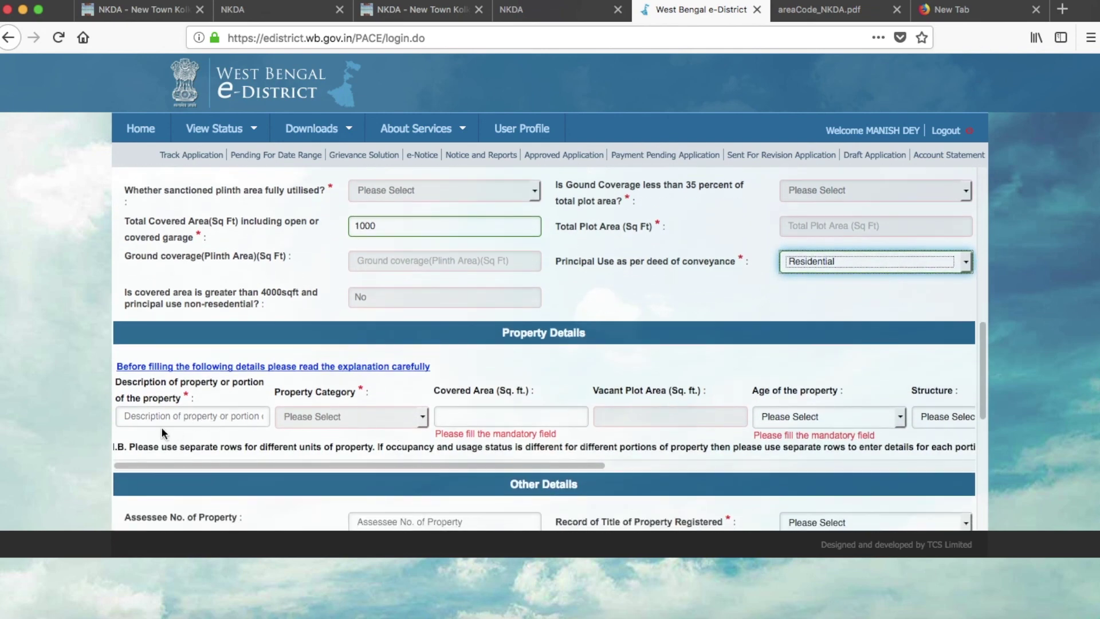
scroll(193, 413, down, 1)
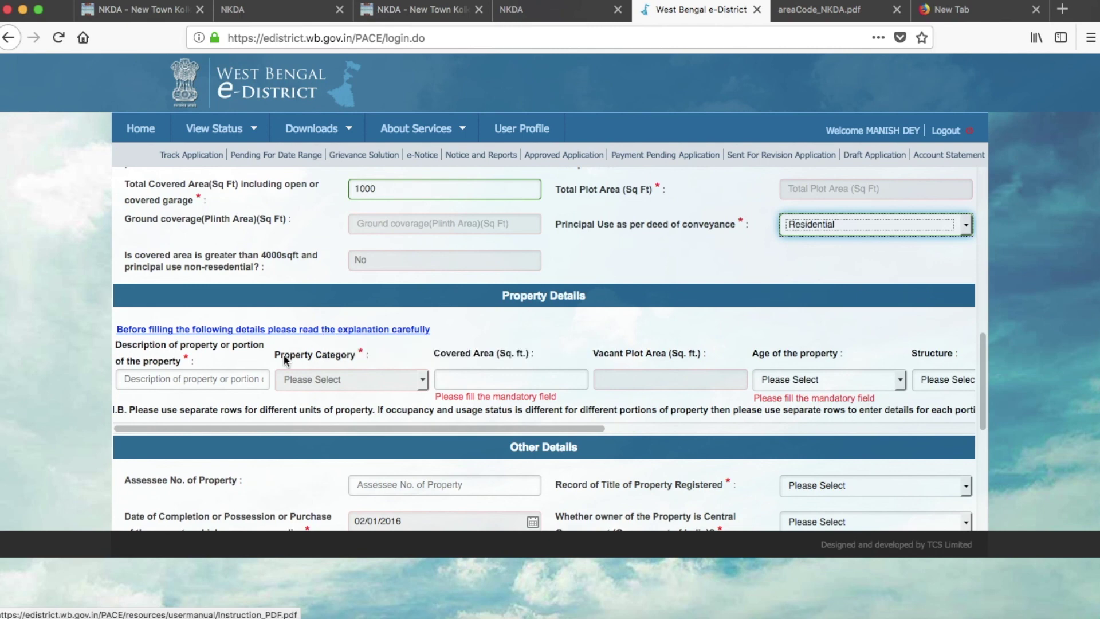
- Start the first property row as FLAT, 900 sq ft, aged 10 years or less
click(232, 378)
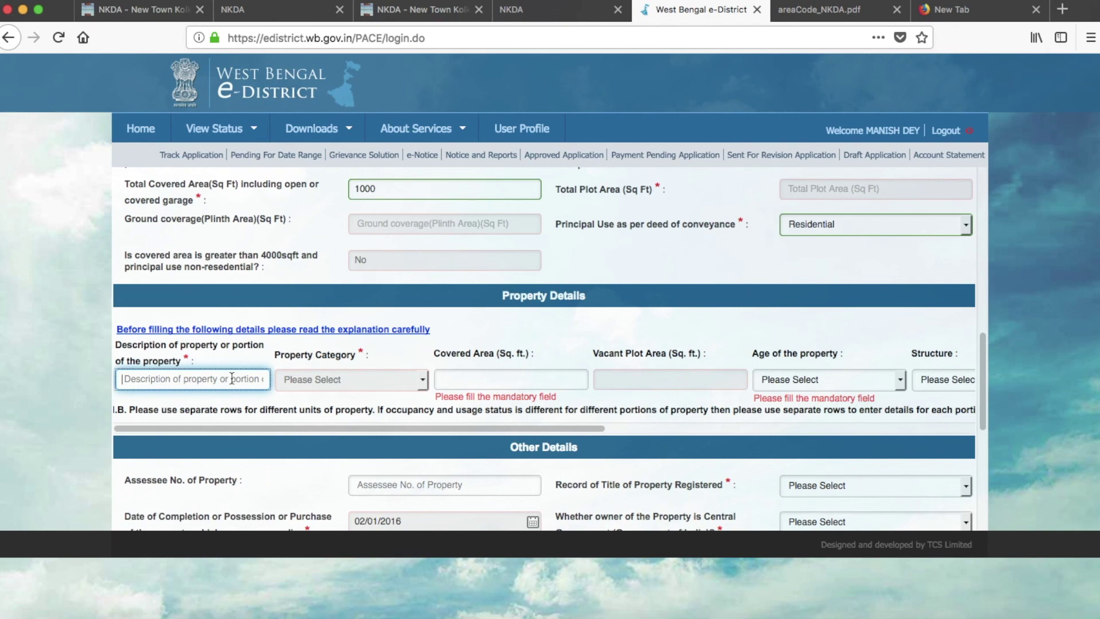
text(FLAT)
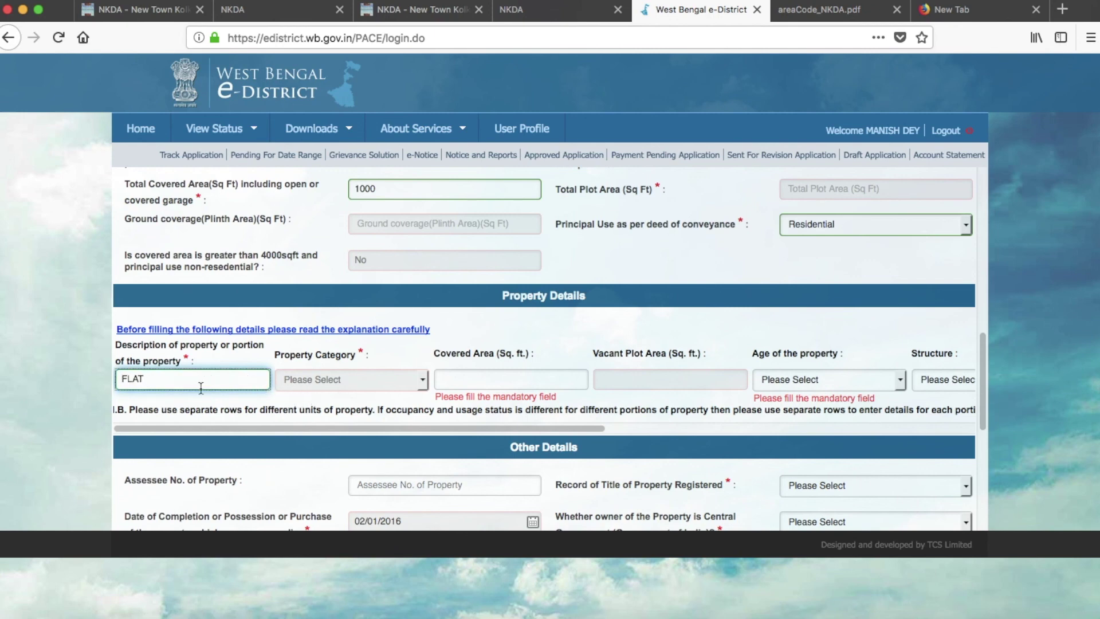
click(468, 379)
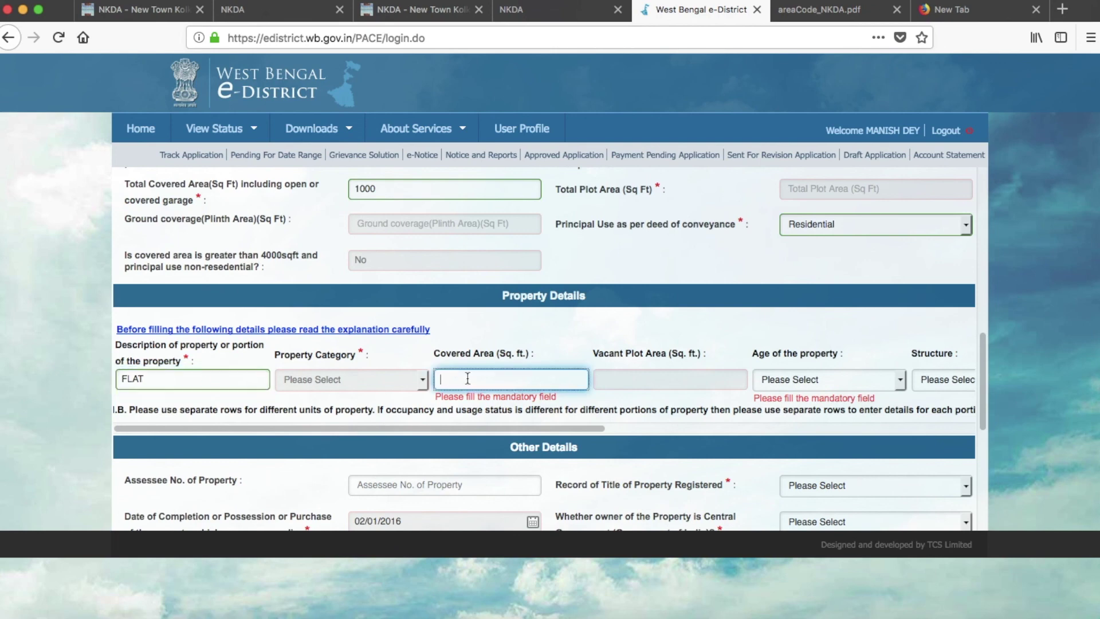
text(900)
click(809, 373)
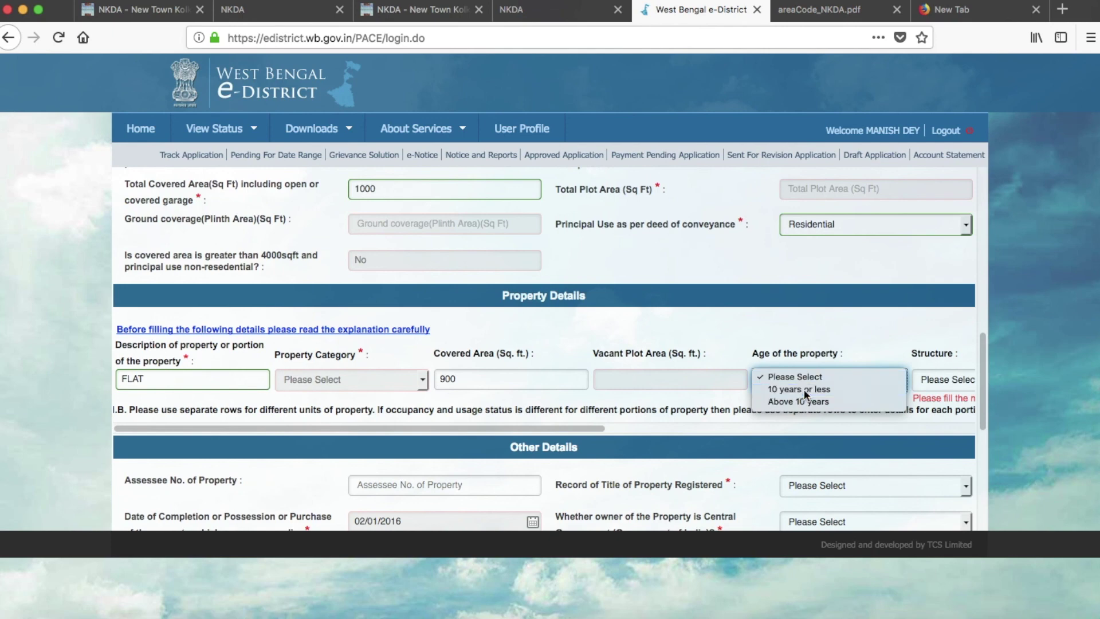
click(803, 390)
- Give the flat row Residential HIG structure, Residential Properties use, owner occupied, and add it
drag(597, 430, 798, 430)
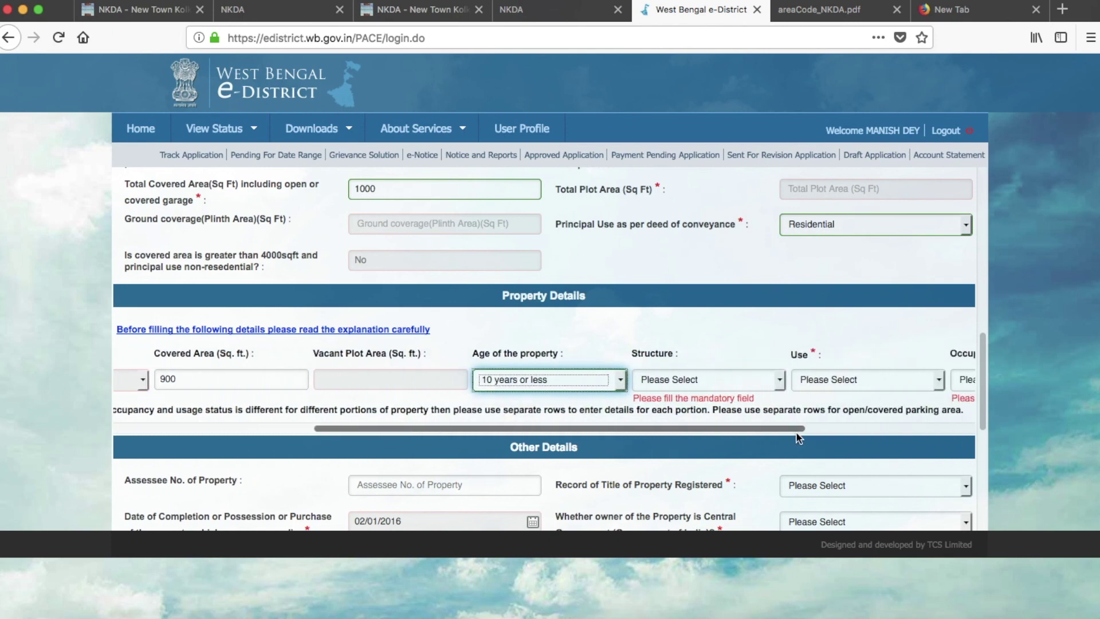
click(719, 384)
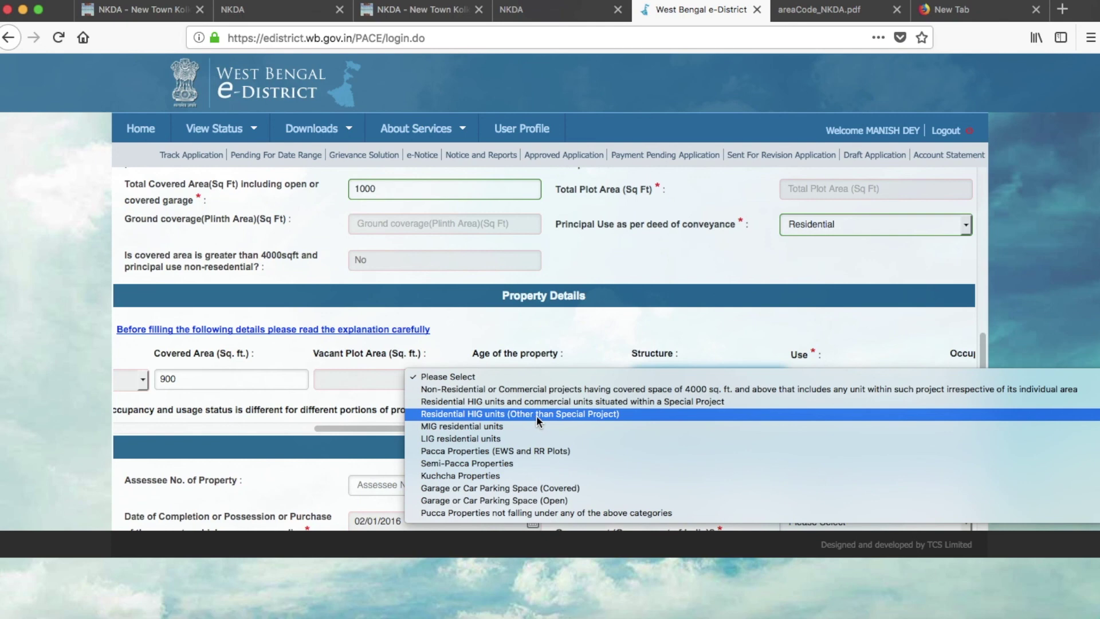
click(536, 415)
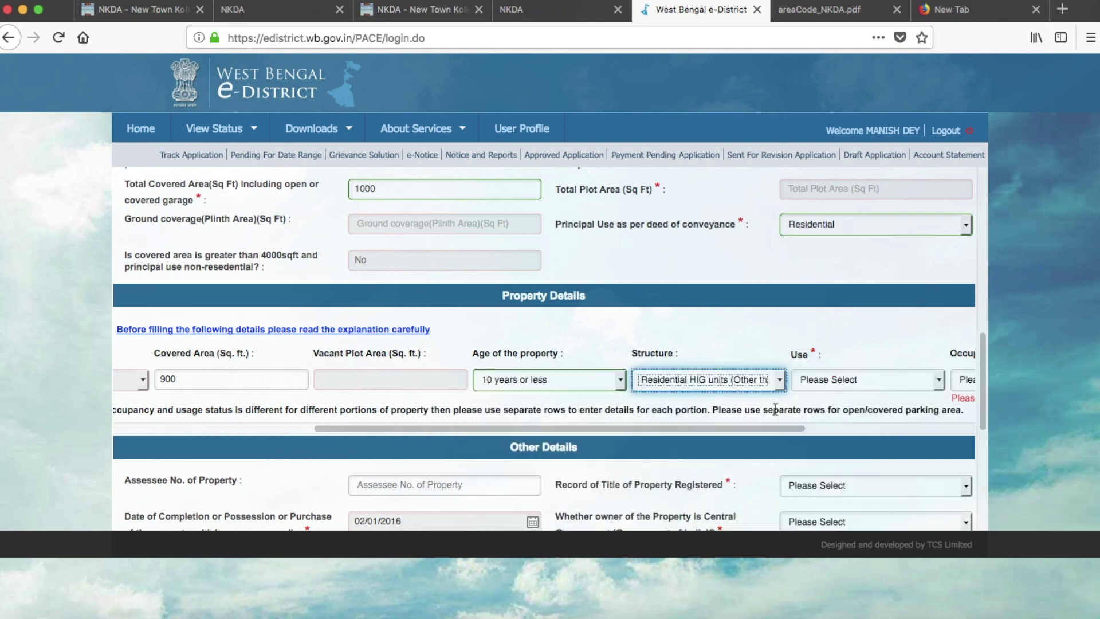
drag(770, 432, 877, 429)
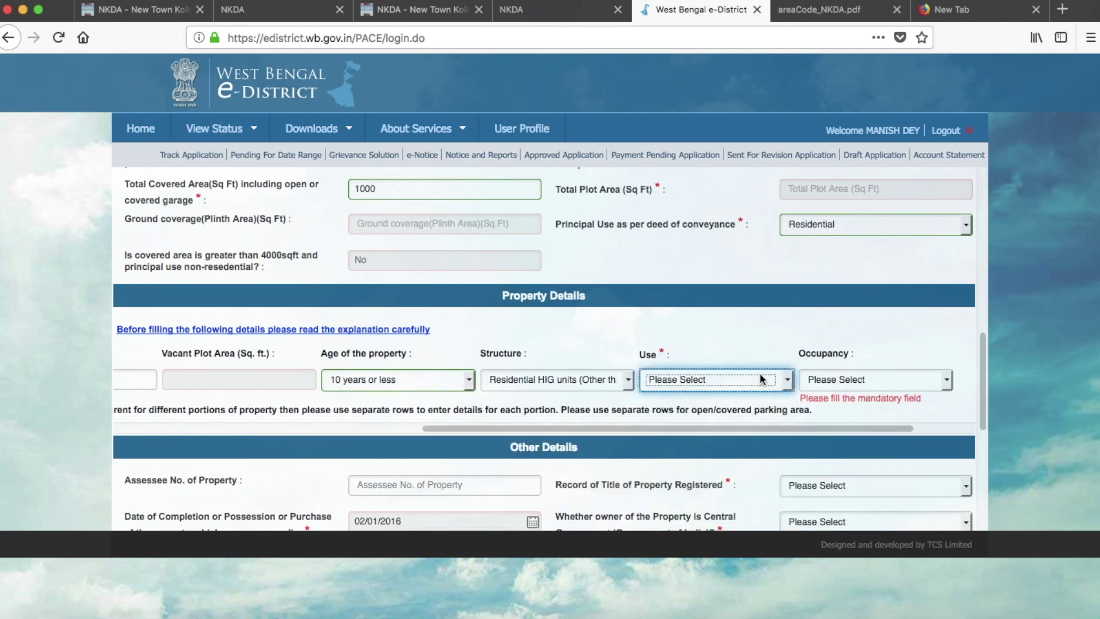
click(760, 376)
click(726, 387)
click(864, 379)
click(864, 377)
click(860, 379)
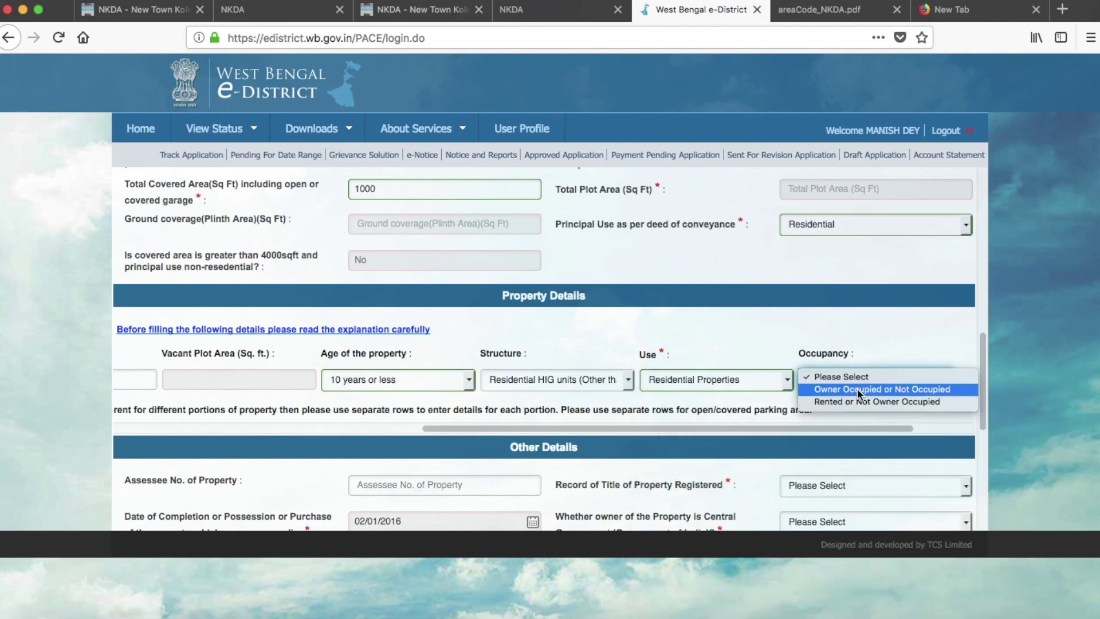
click(858, 388)
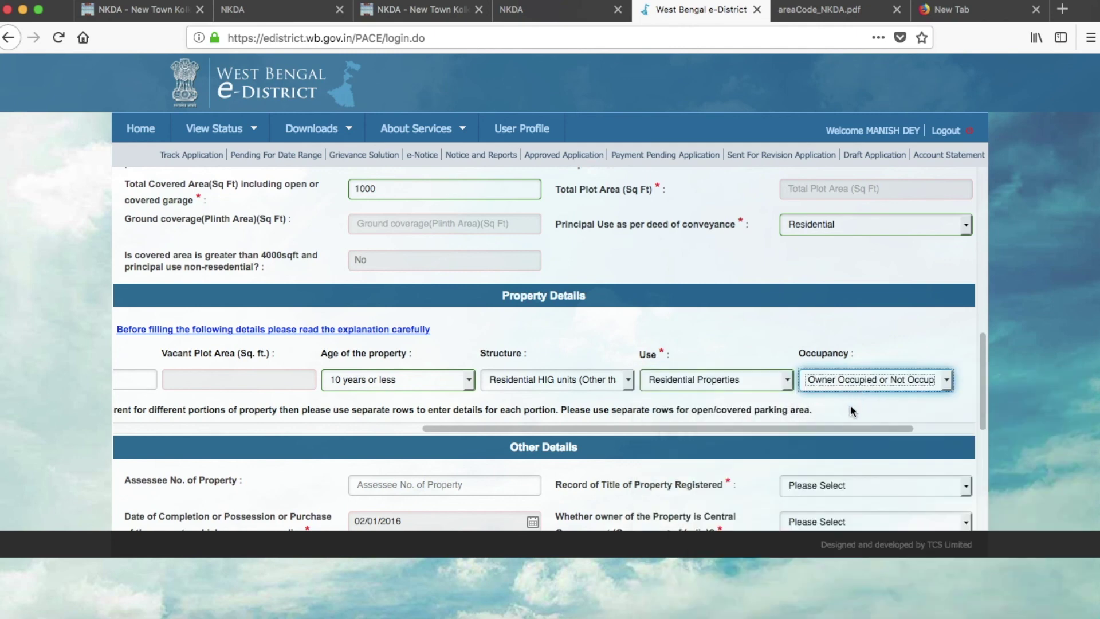
drag(869, 427, 910, 427)
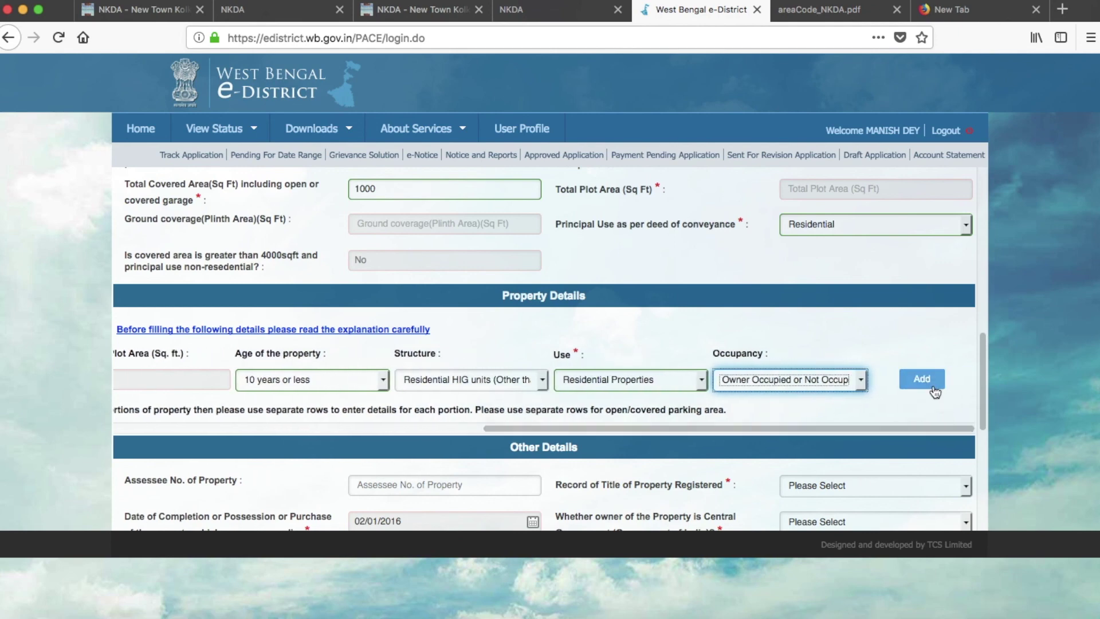
click(934, 389)
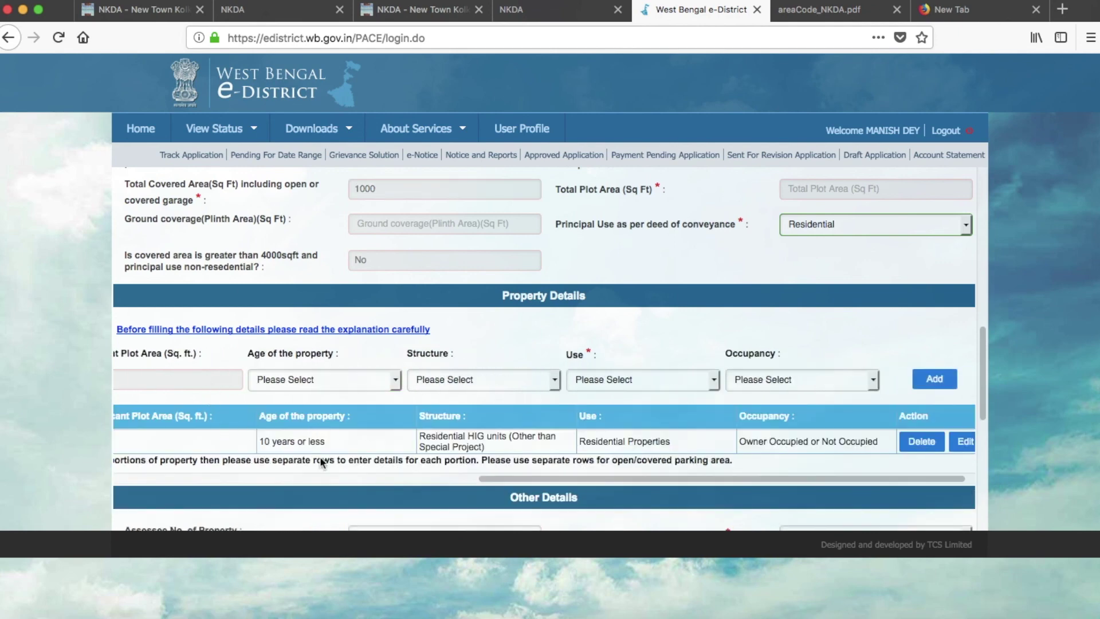
scroll(306, 458, left, 8)
scroll(304, 456, left, 4)
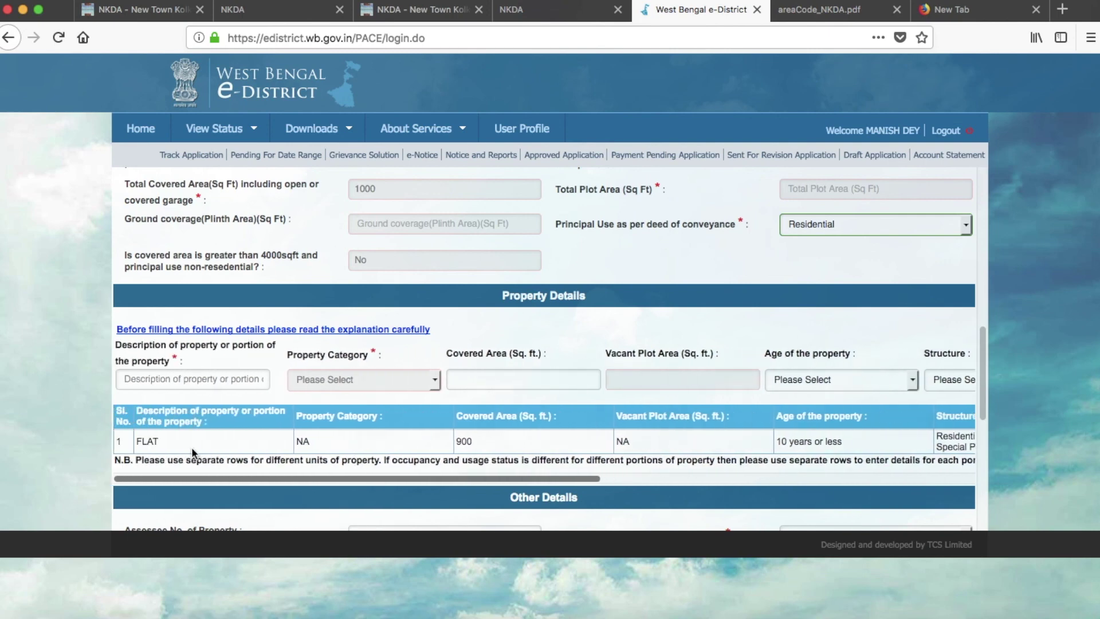
- Start the second property row as GARAGE OPEN, 100 sq ft, aged 10 years or less
click(176, 381)
text(GARAGE OPEN)
click(508, 383)
text(100)
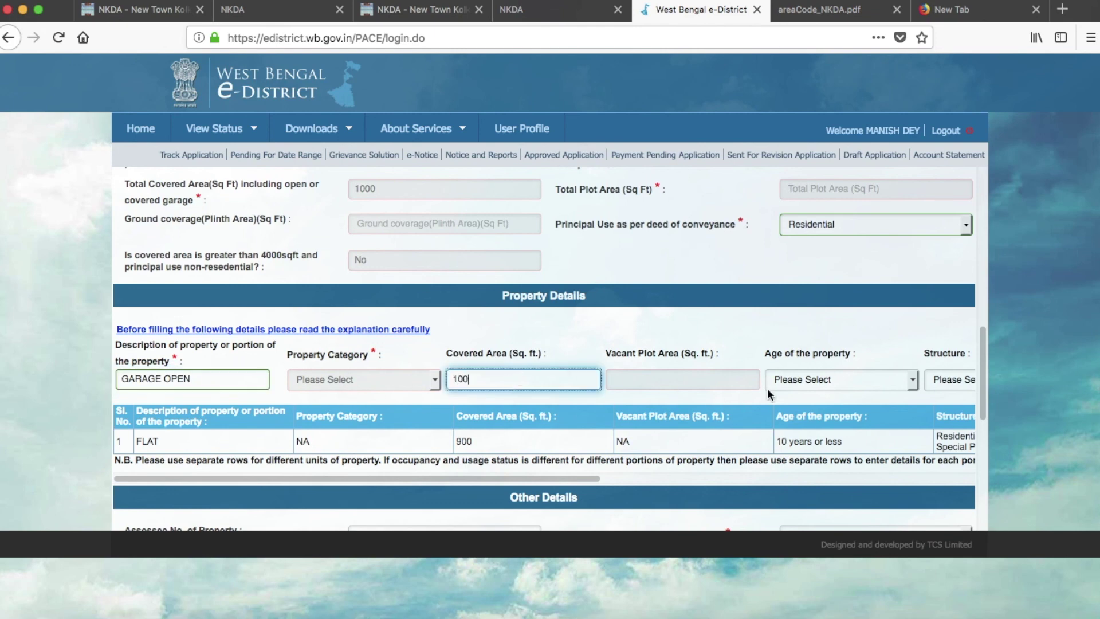
click(800, 376)
click(800, 376)
click(808, 380)
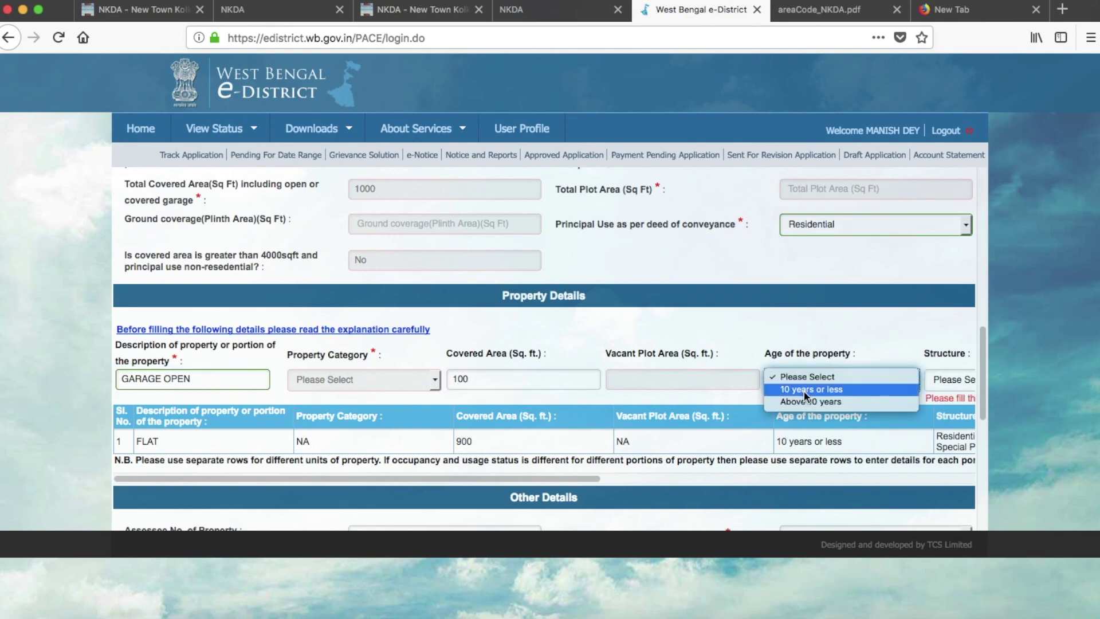
click(805, 389)
- Set the garage row to open car parking structure, Garage or Car Parking (Residential) use, owner occupied, and add it
drag(569, 476, 787, 494)
click(693, 379)
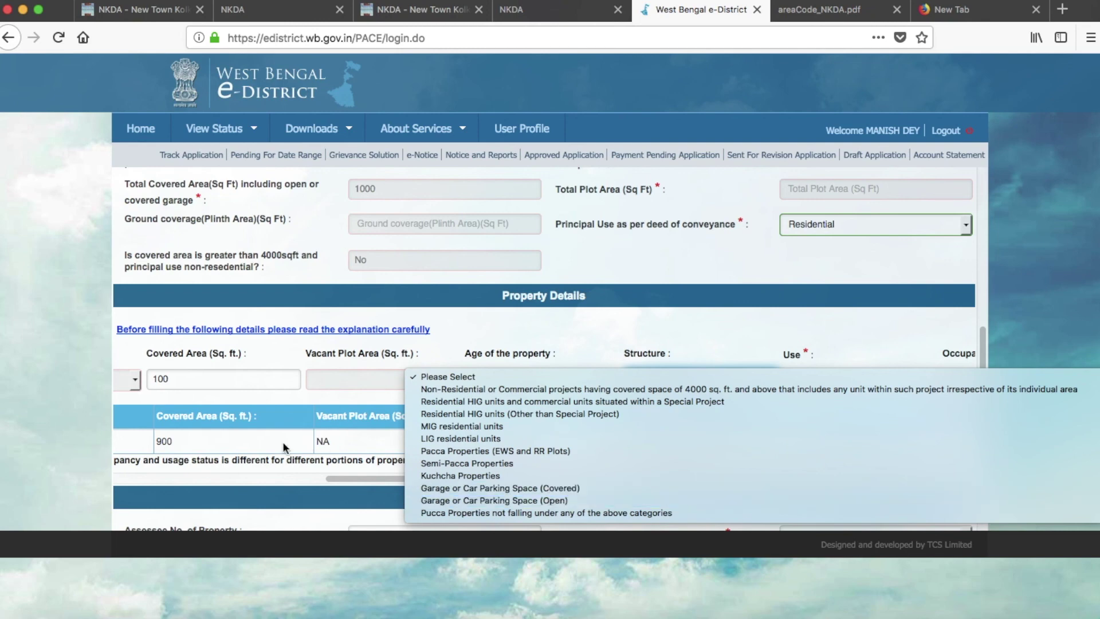
click(225, 392)
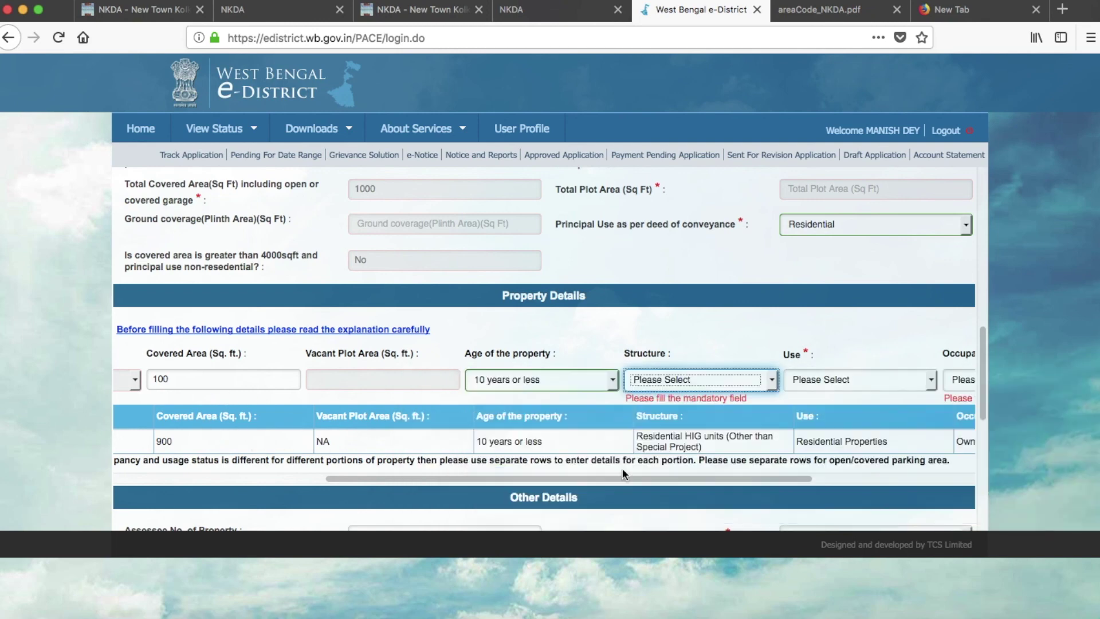
drag(652, 475, 631, 492)
click(694, 383)
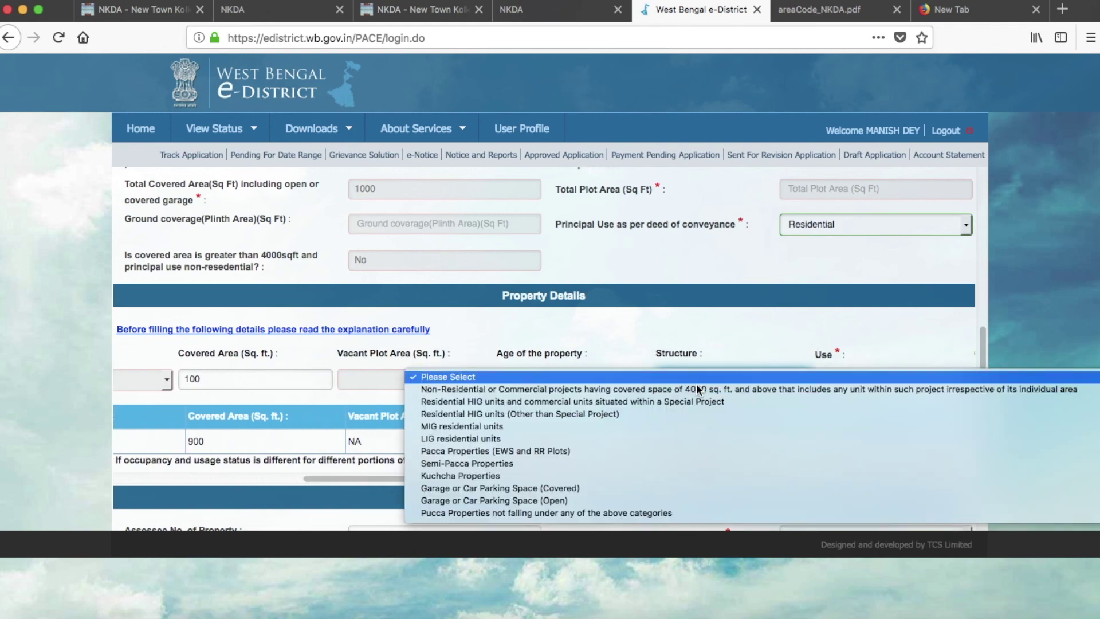
click(550, 503)
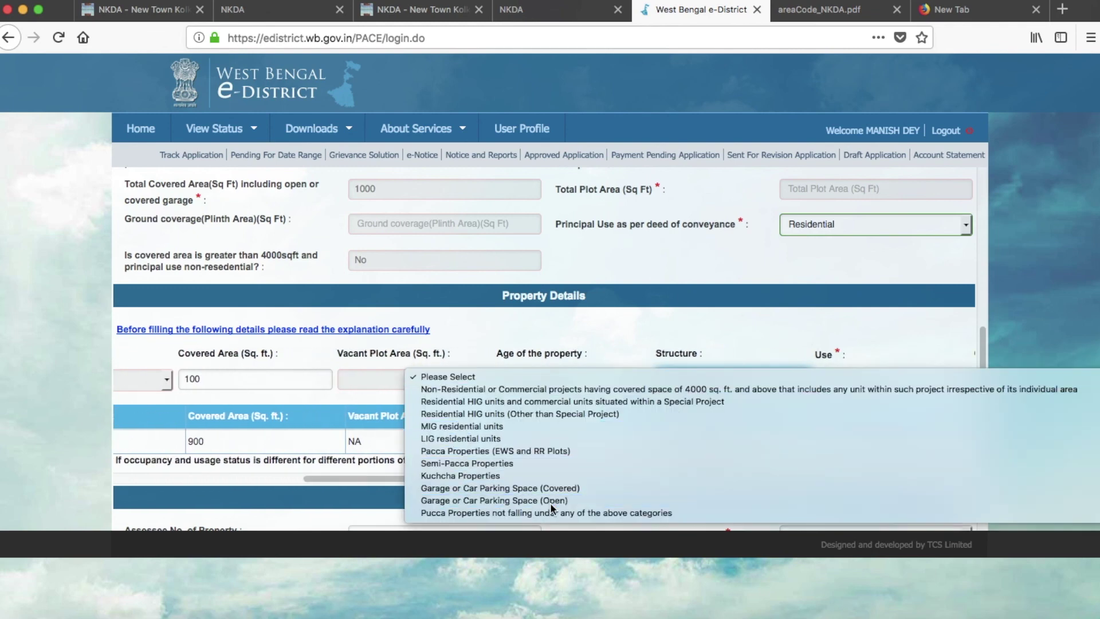
drag(713, 484, 844, 484)
click(716, 382)
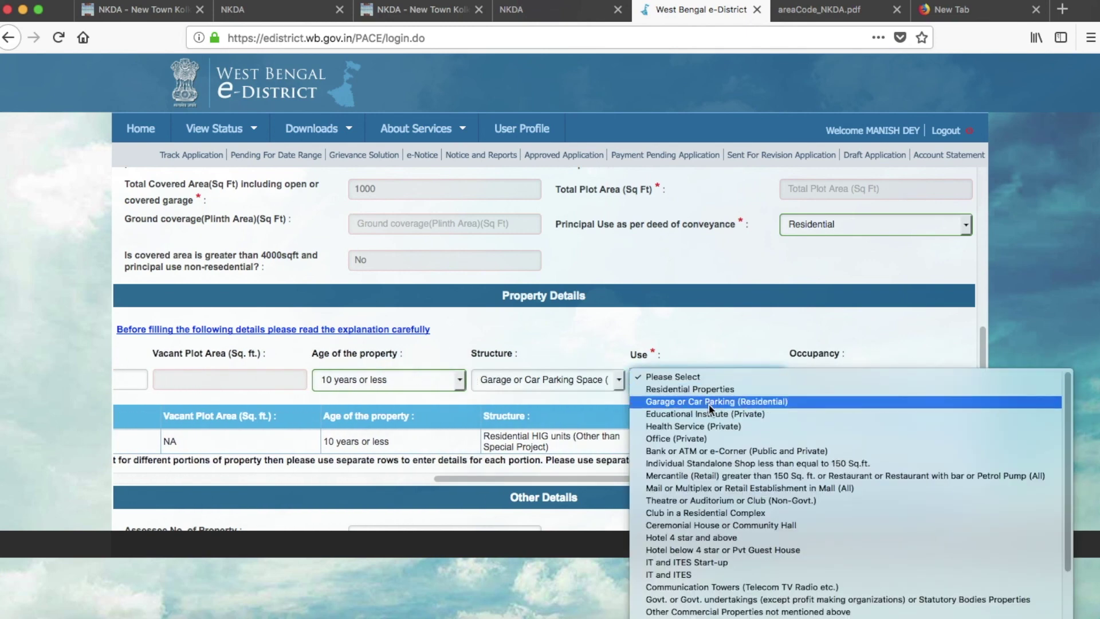
click(710, 402)
click(838, 382)
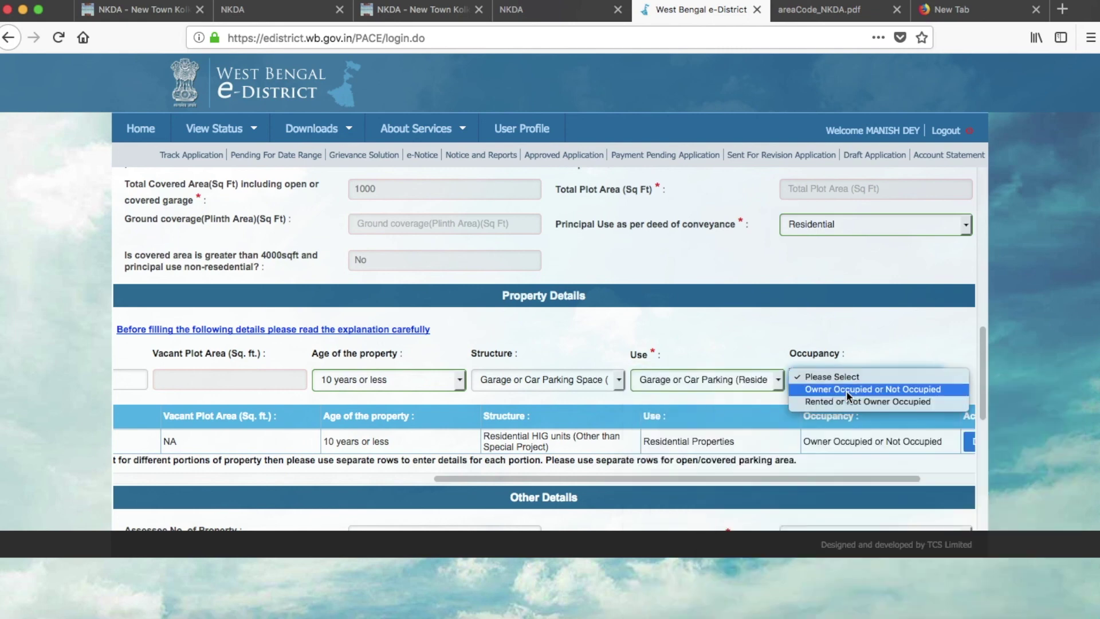
click(847, 390)
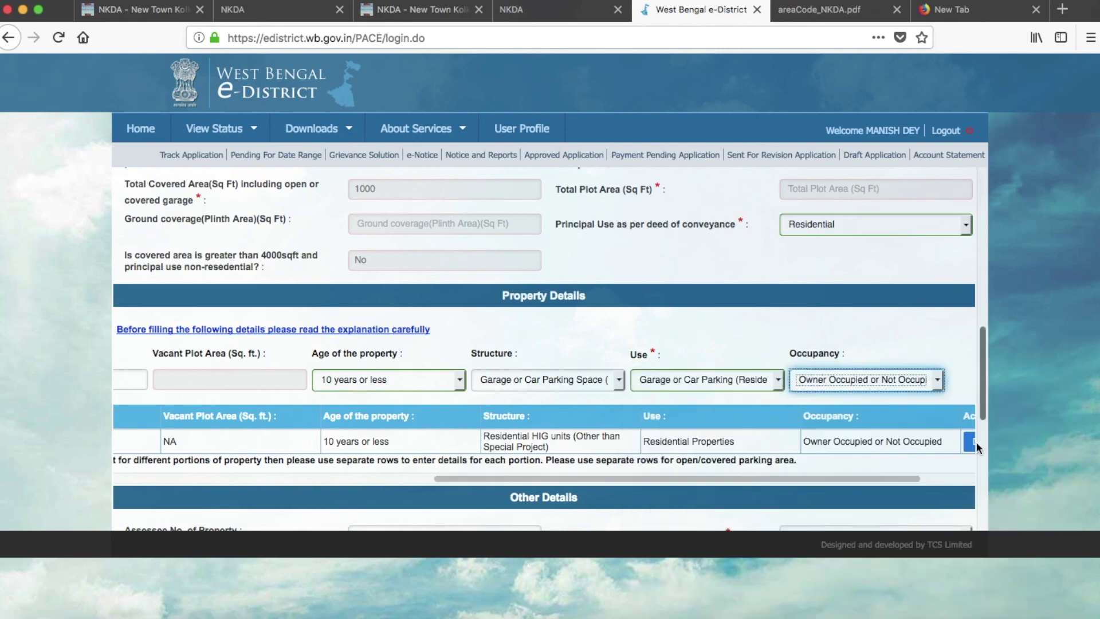
drag(873, 481, 931, 480)
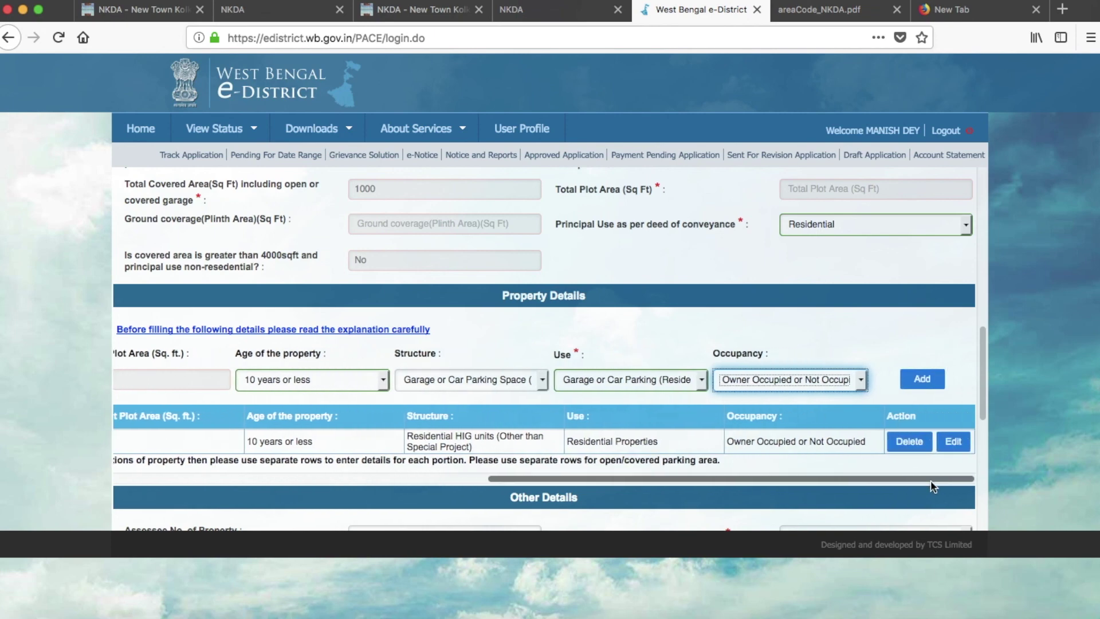
click(923, 381)
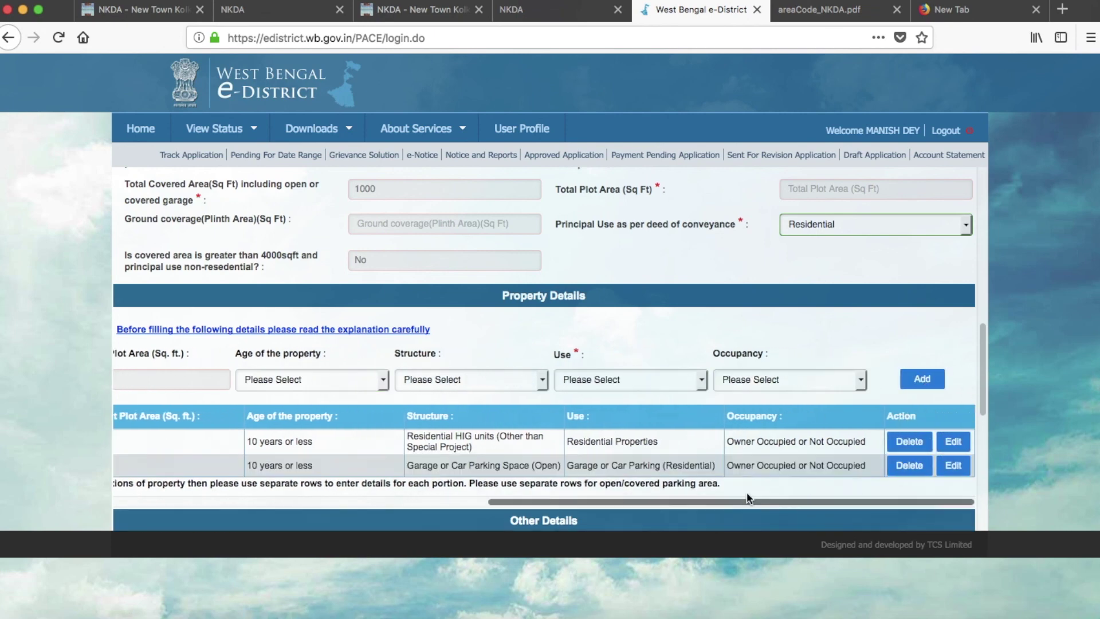
drag(653, 502, 223, 516)
- Set Record of Title Registered and Central Government owner both to No, and tick I Accept
drag(985, 343, 973, 397)
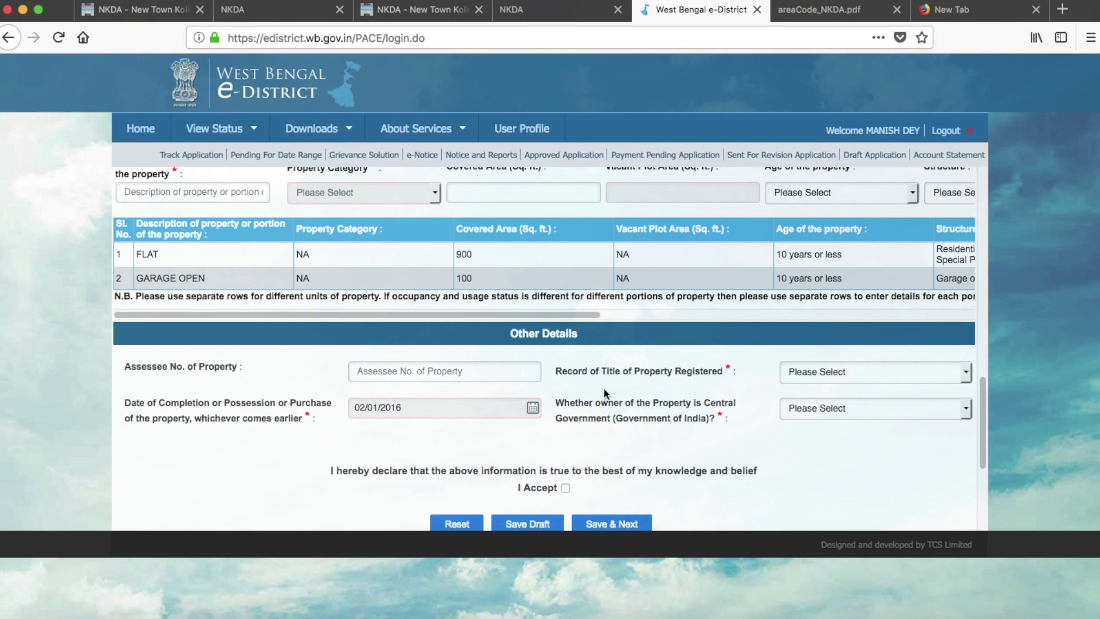
click(808, 375)
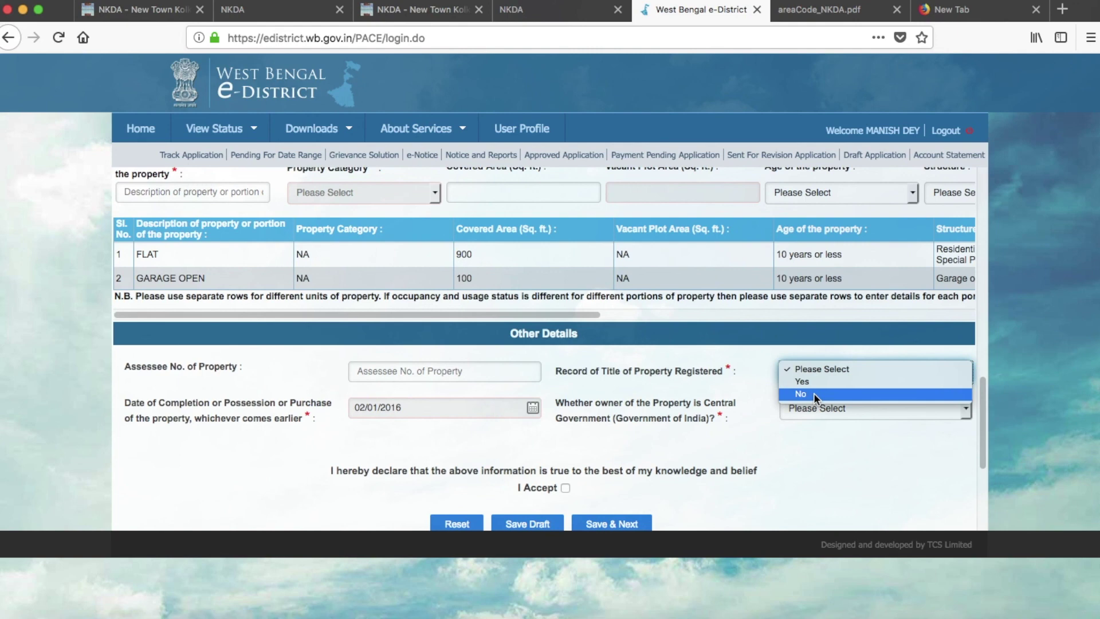
click(818, 381)
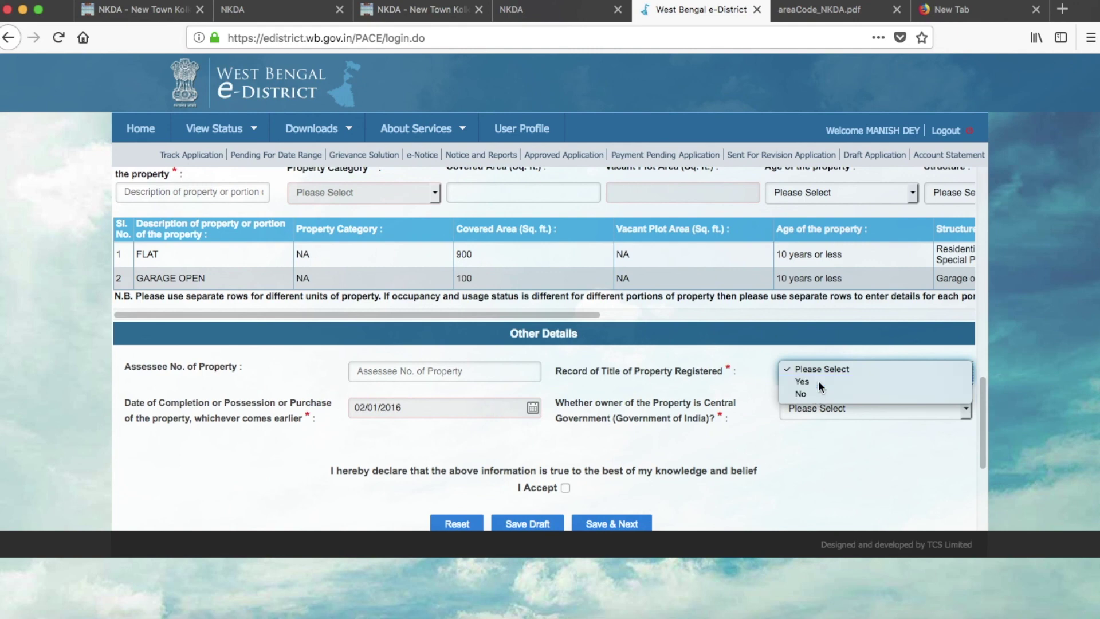
click(448, 372)
click(861, 370)
click(834, 381)
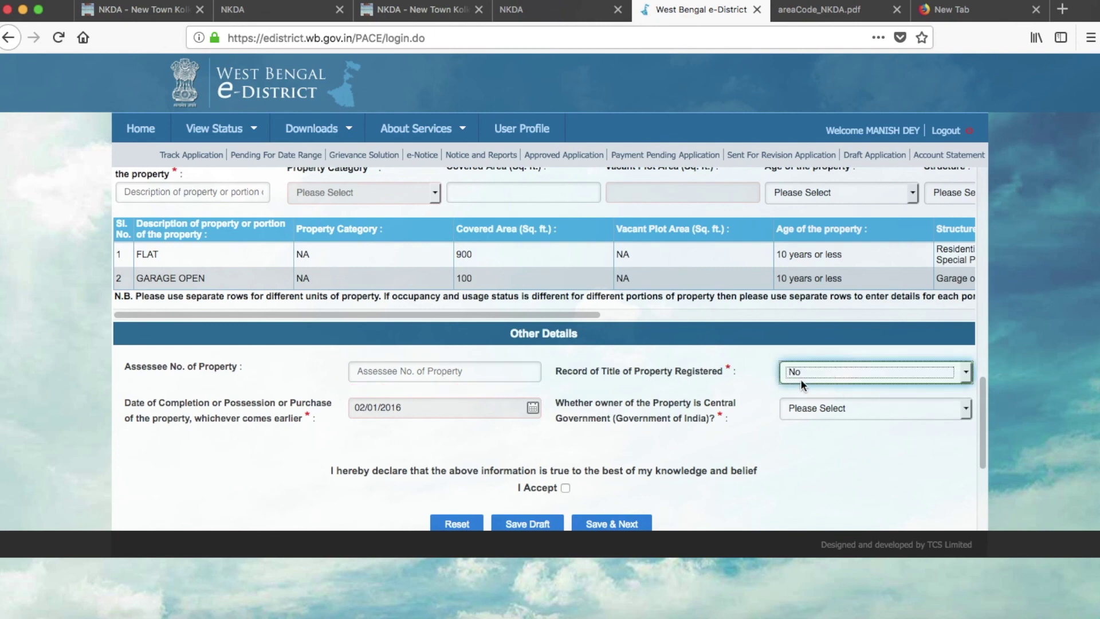
click(824, 409)
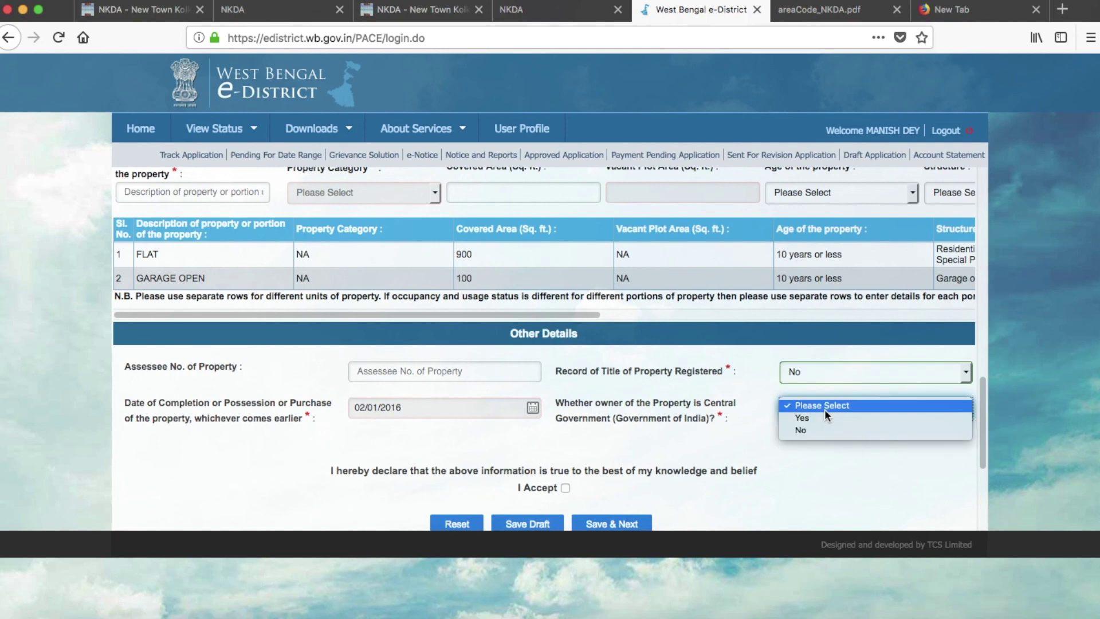
click(803, 430)
click(565, 487)
scroll(568, 487, down, 2)
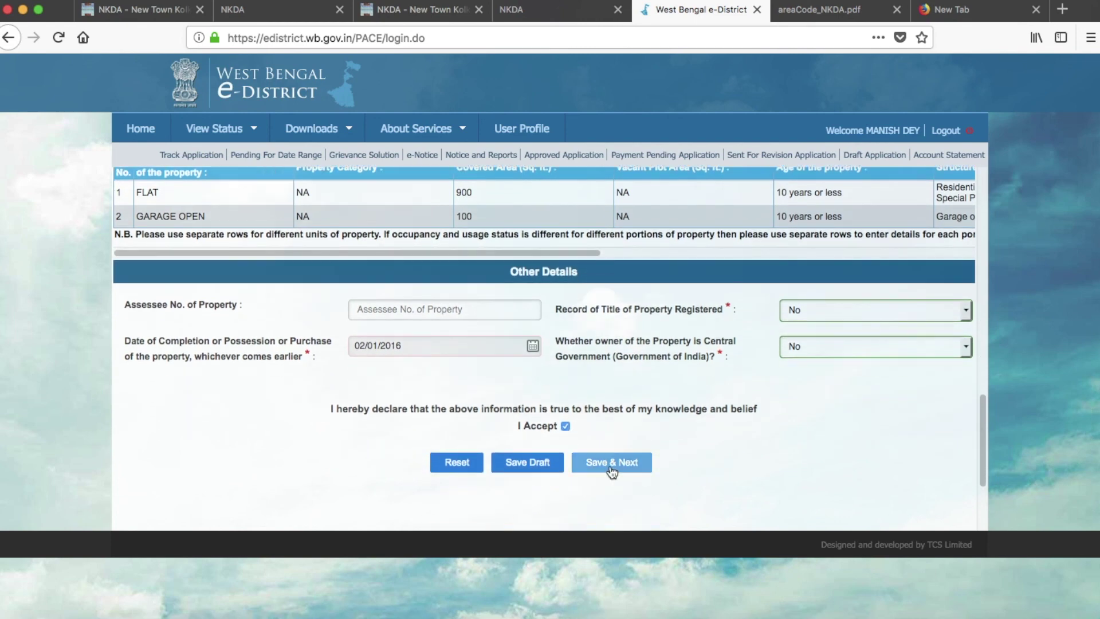
- Save the self-assessment with Save & Next and proceed to the Supporting Document Details page
click(610, 465)
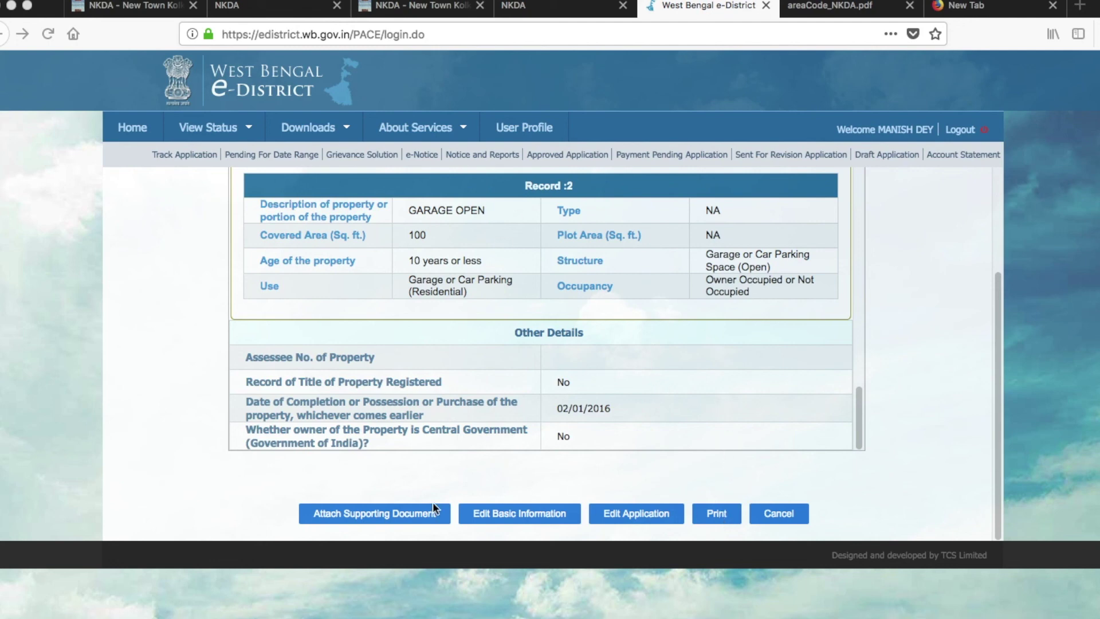
click(404, 519)
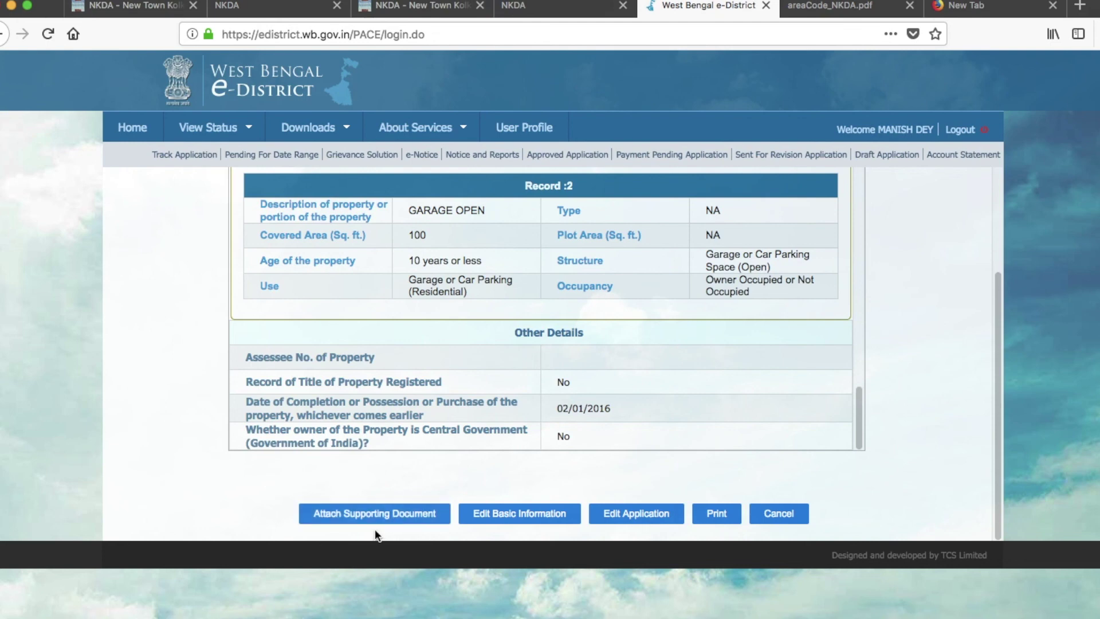
click(401, 518)
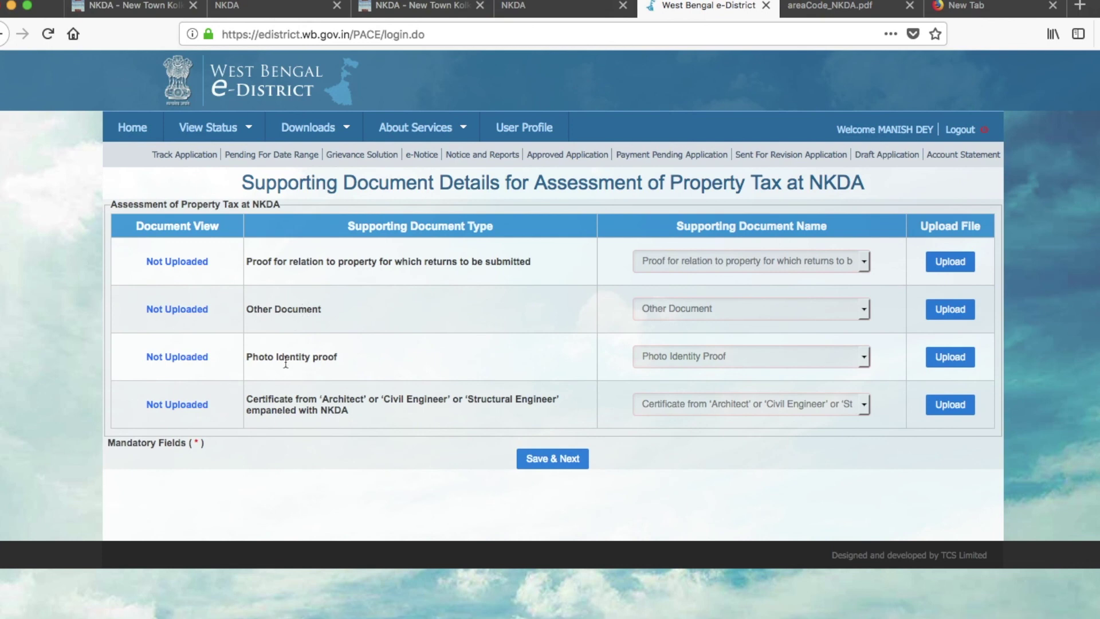
- Review the supporting-document upload page without uploading, then reach the NKDA application list (form Completed, documents Pending)
drag(944, 360, 339, 375)
drag(779, 342, 761, 275)
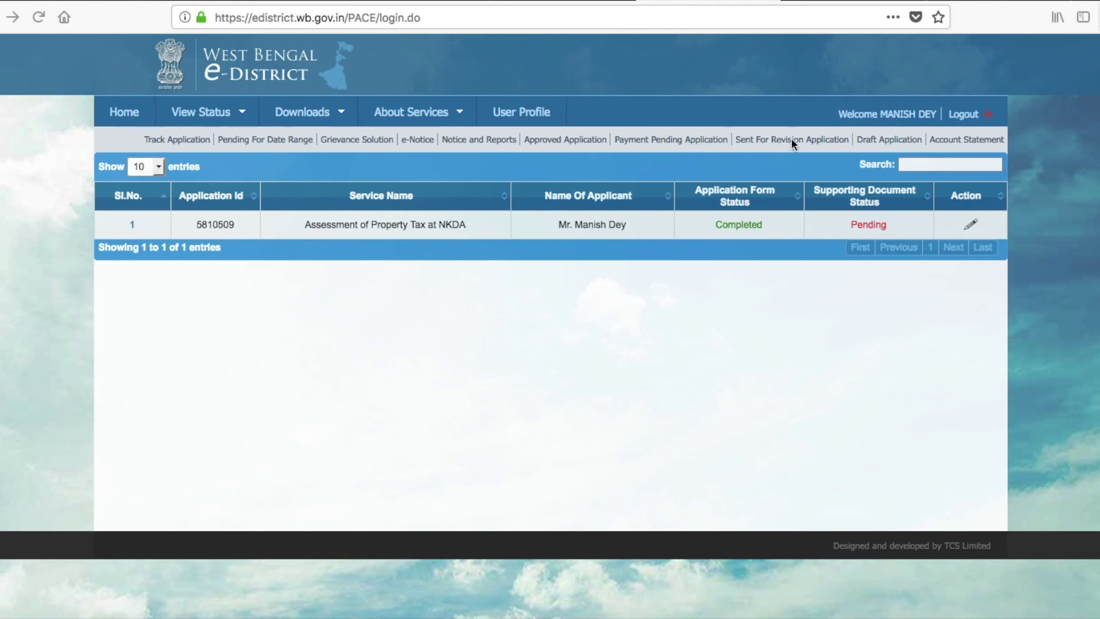
- Check the Draft Application list and the empty Approved Application list, then bring up Track Application
click(876, 143)
click(583, 145)
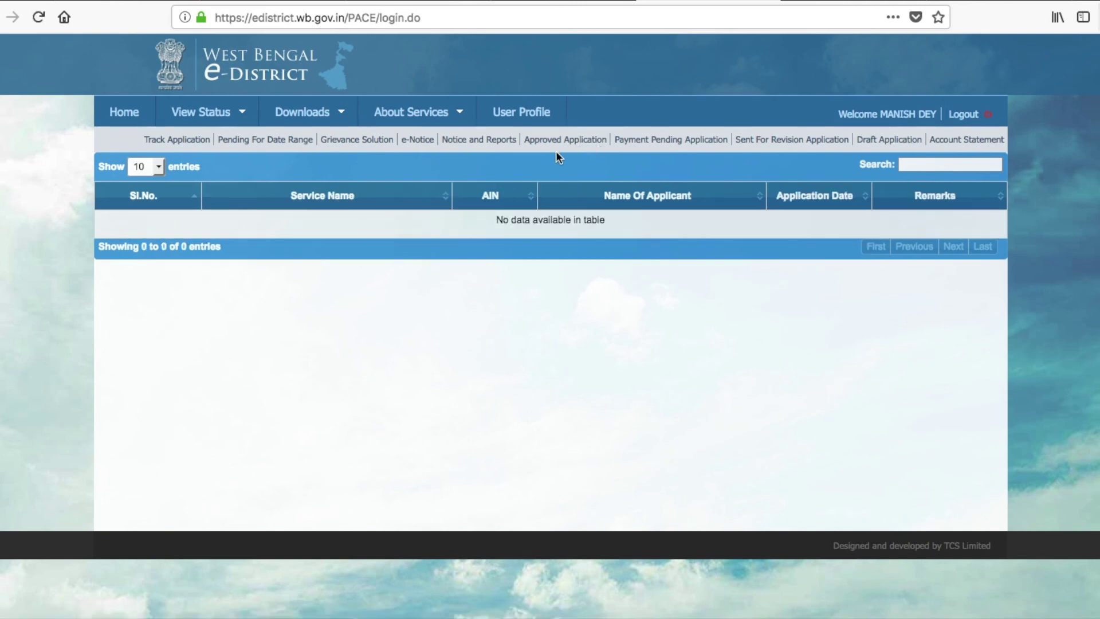
click(569, 147)
click(201, 142)
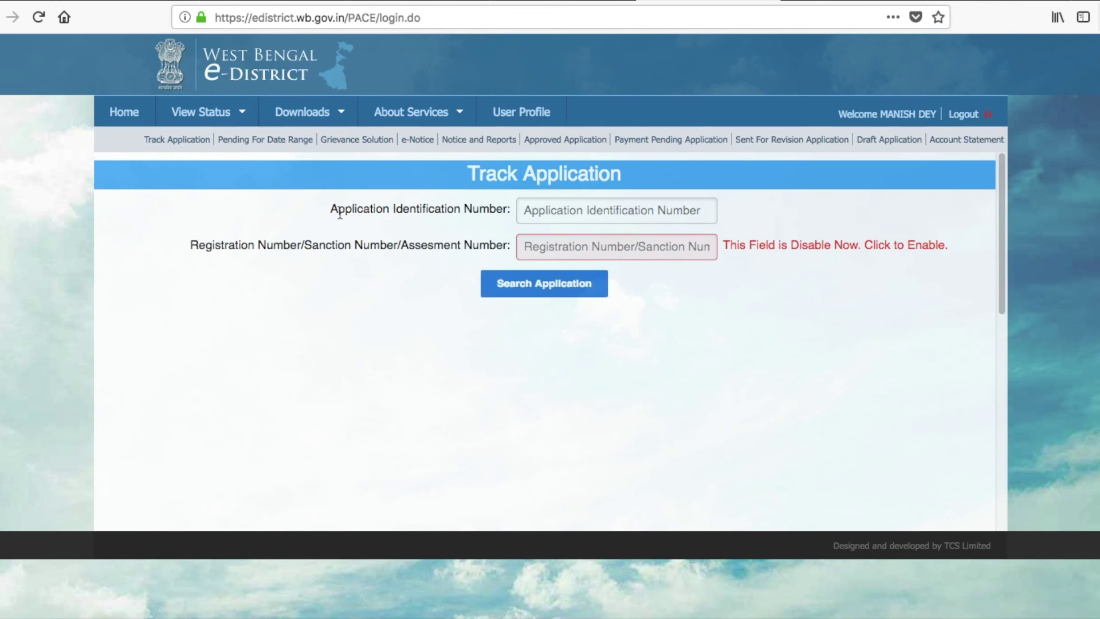
- Place the cursor in the empty Application Identification Number field on the Track Application form
click(538, 212)
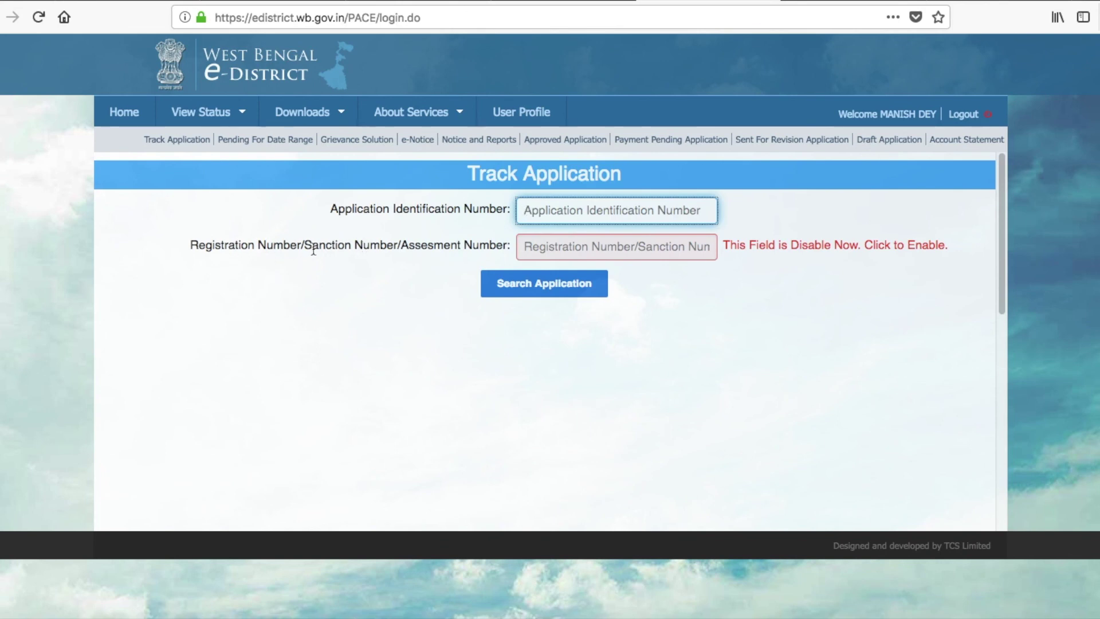